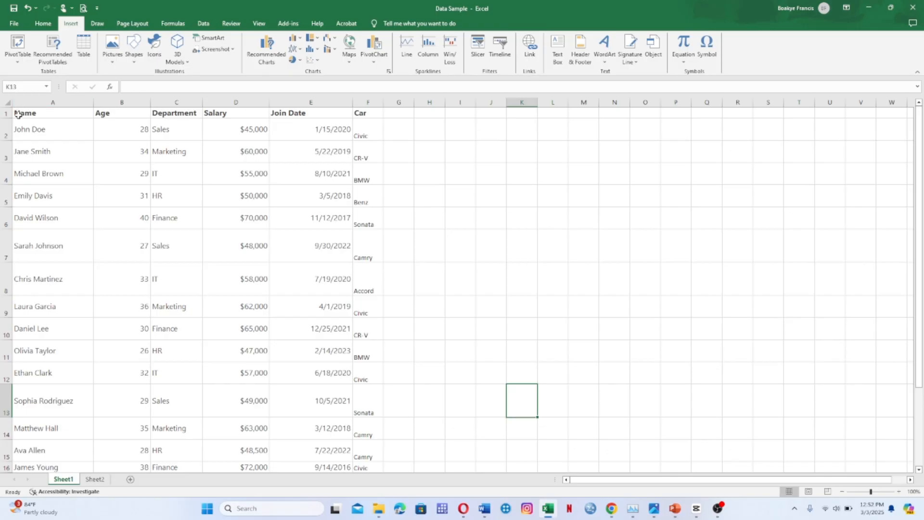
Step: Format the data range A1:F21 as a table with headers, using the grey banded light table style
drag(18, 113, 371, 425)
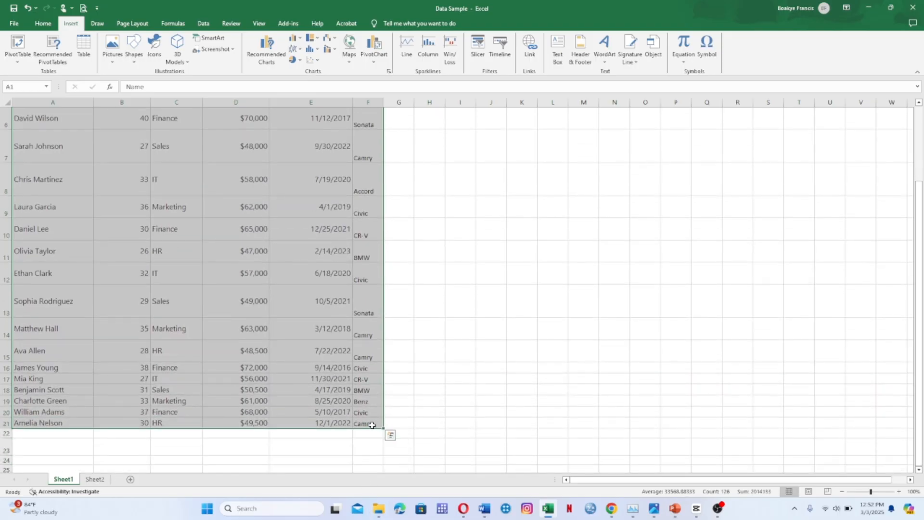
click(44, 23)
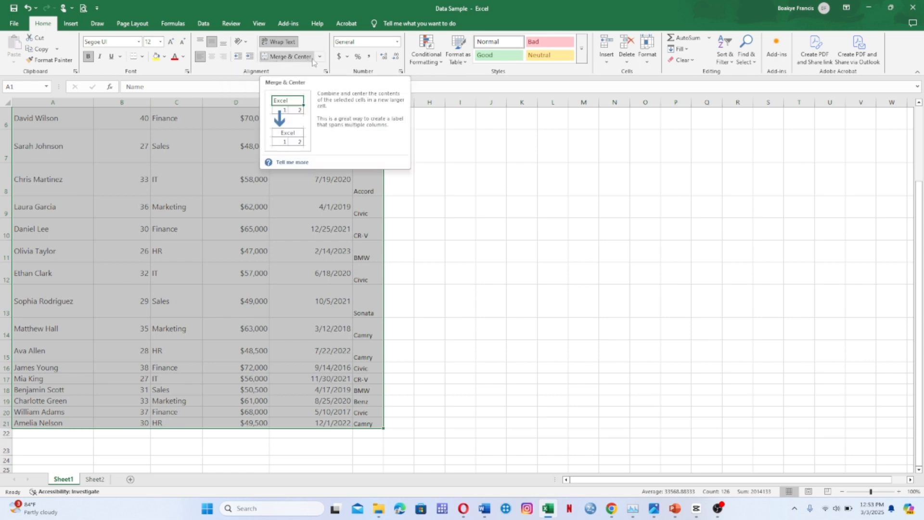
click(582, 48)
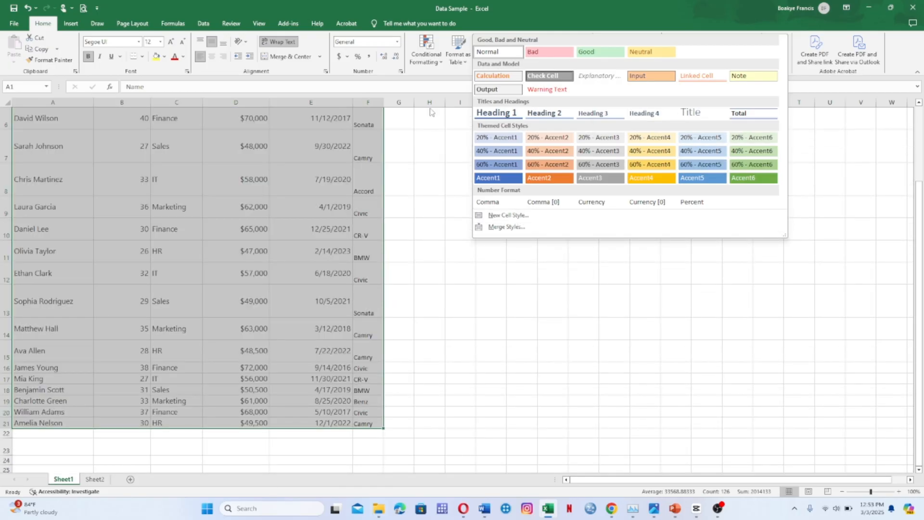
click(442, 61)
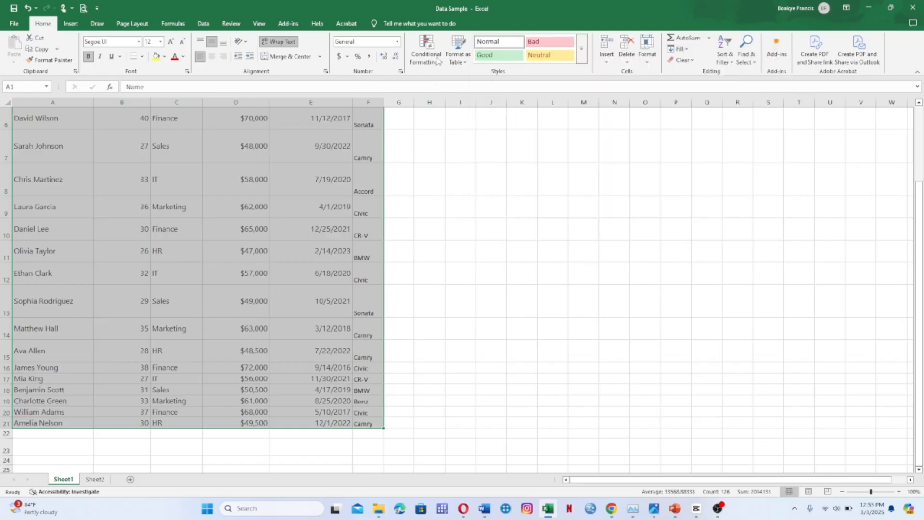
click(463, 63)
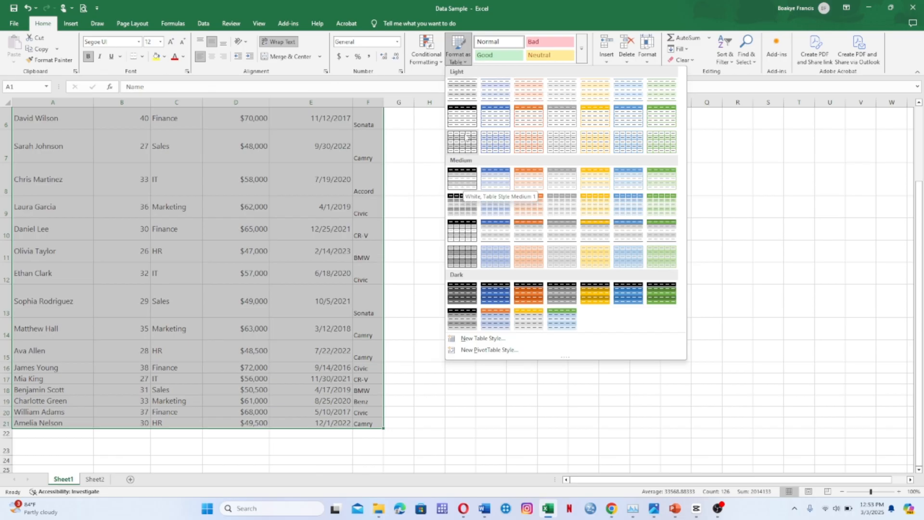
click(464, 95)
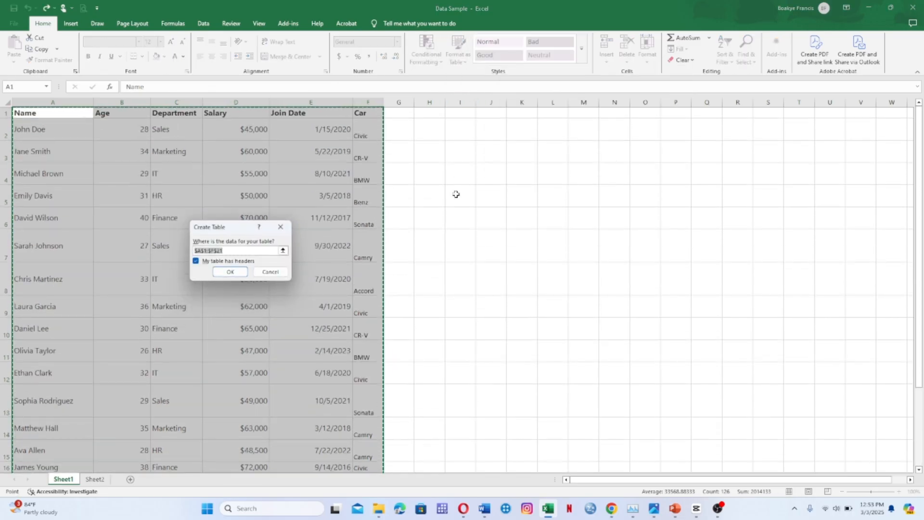
click(229, 272)
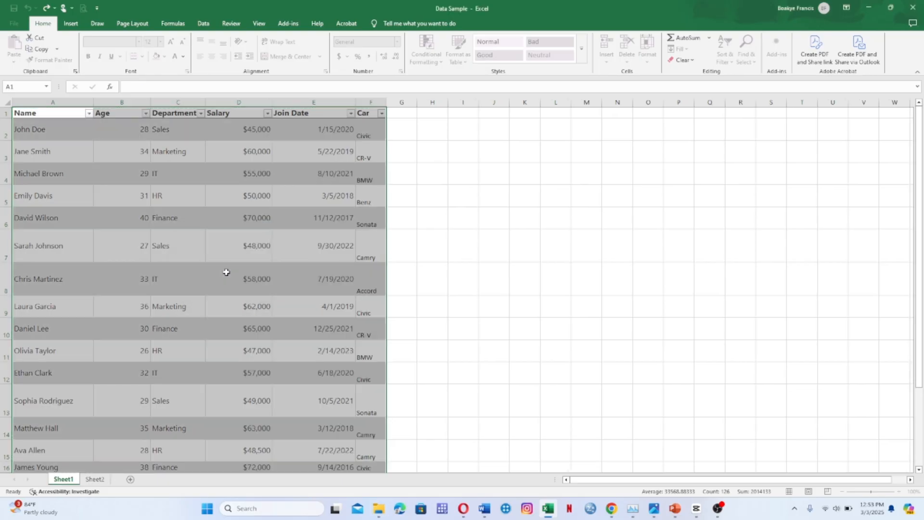
click(452, 231)
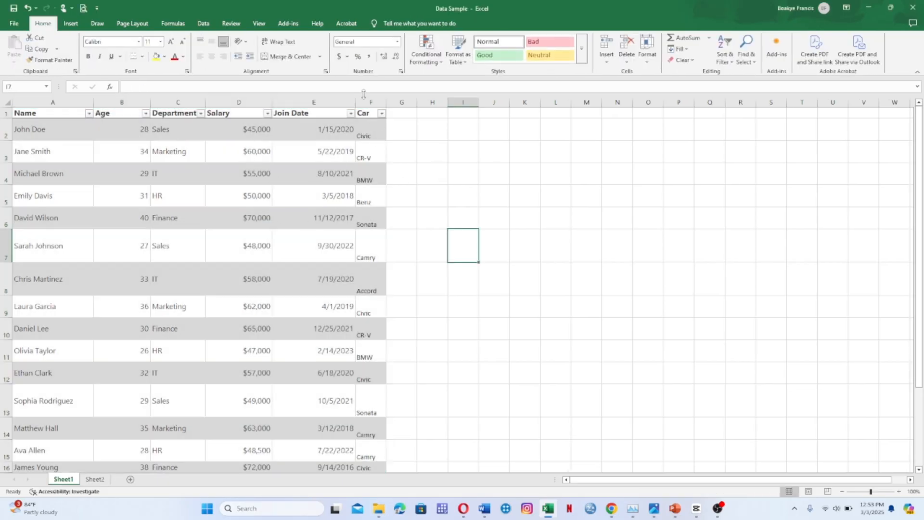
click(465, 61)
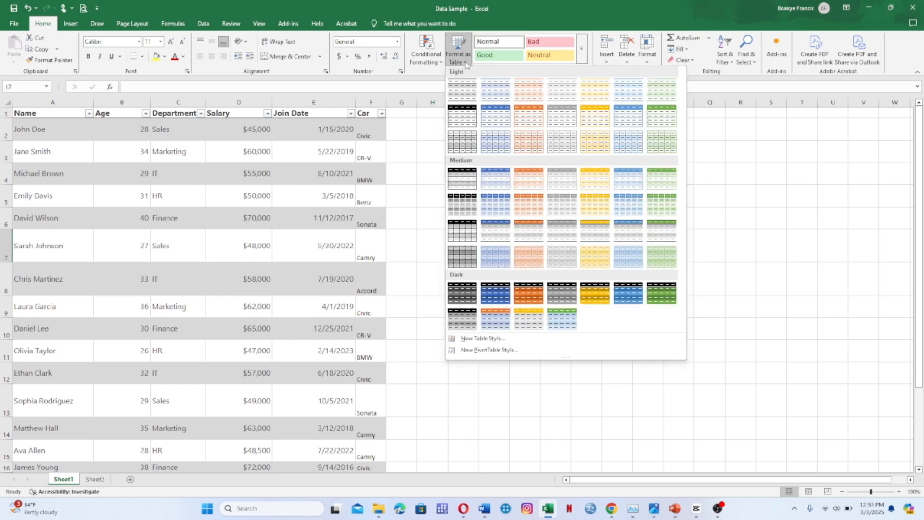
click(498, 114)
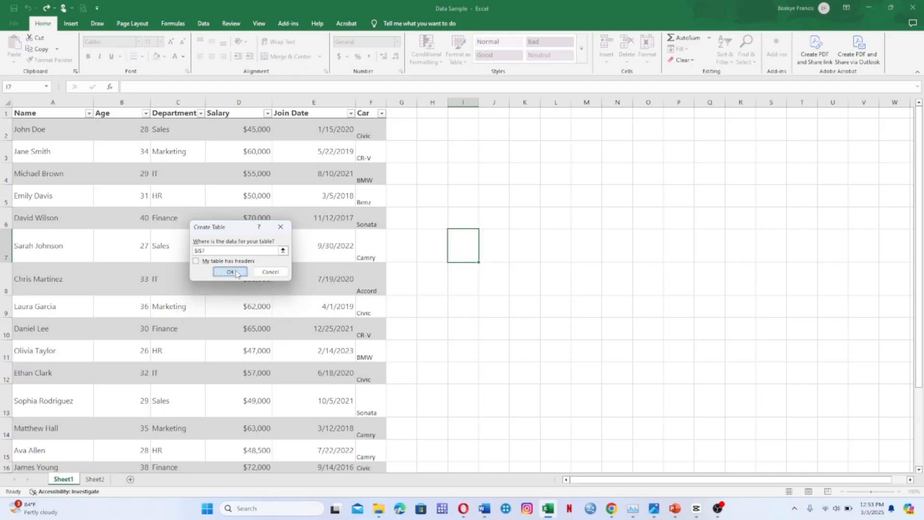
click(235, 270)
key(ctrl+z)
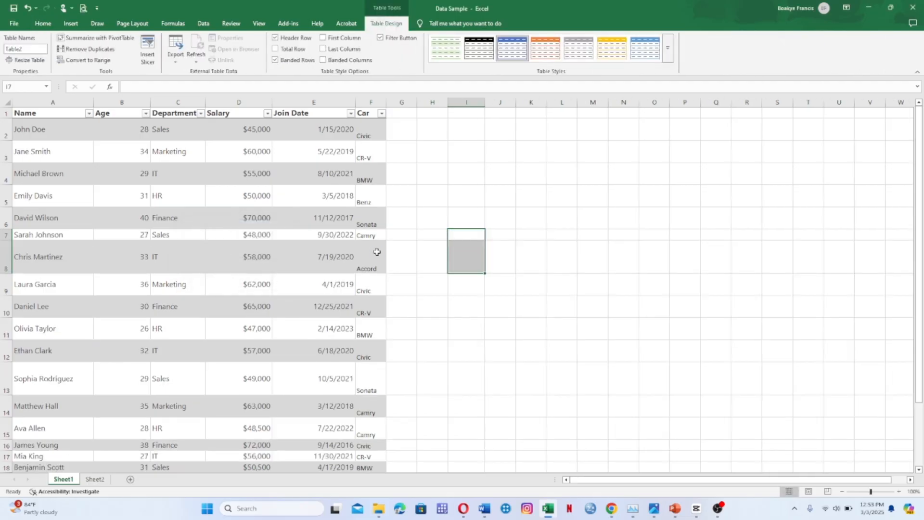
click(468, 251)
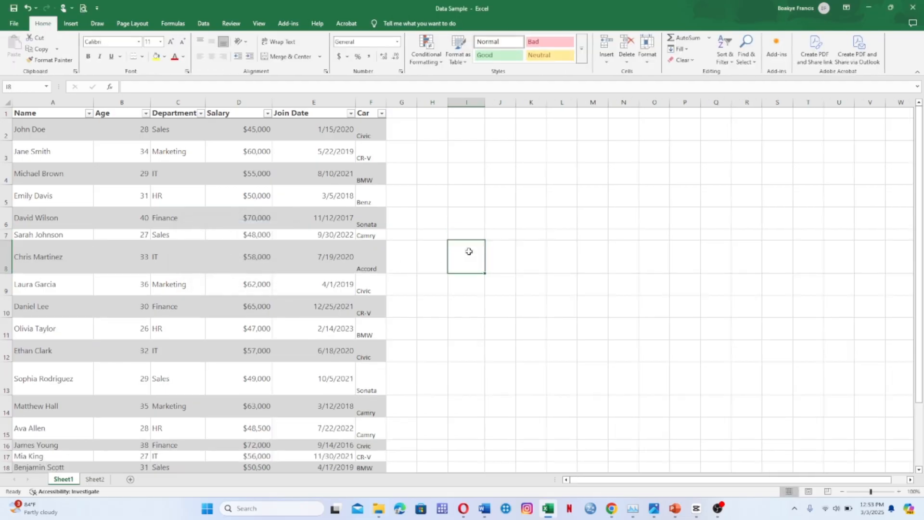
key(super+shift+s)
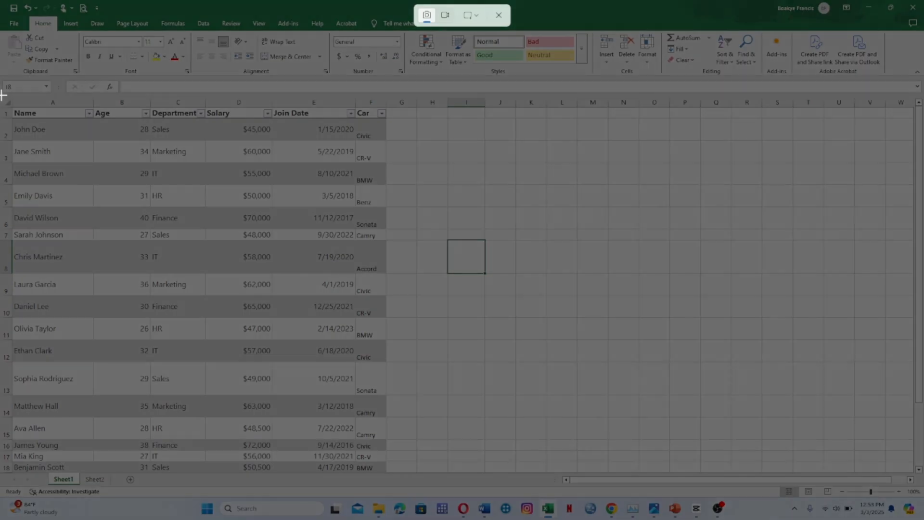
click(499, 15)
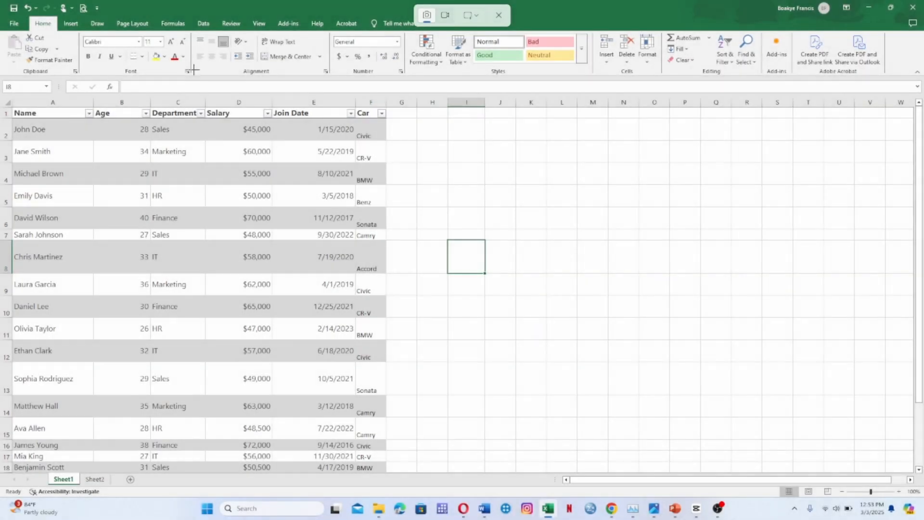
Step: Select the entire sheet and apply the light table style with a solid blue header row to the employee table
click(5, 112)
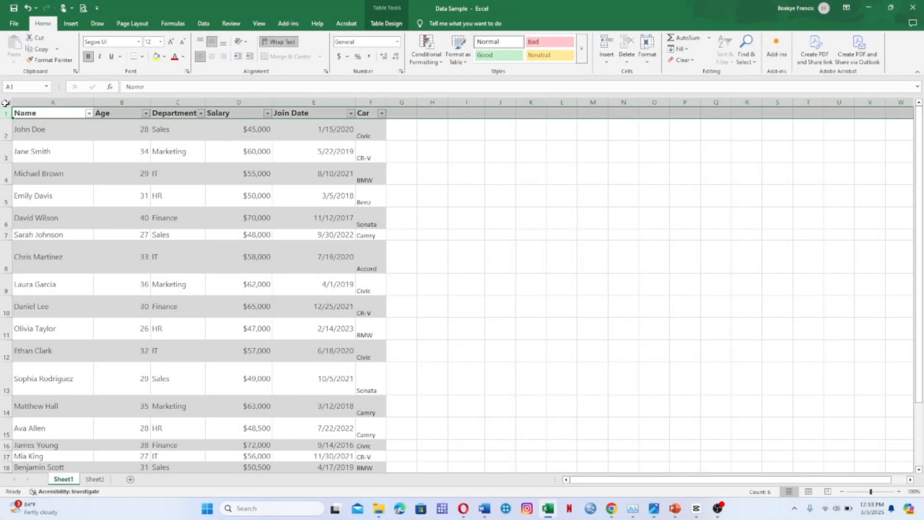
click(6, 103)
click(456, 55)
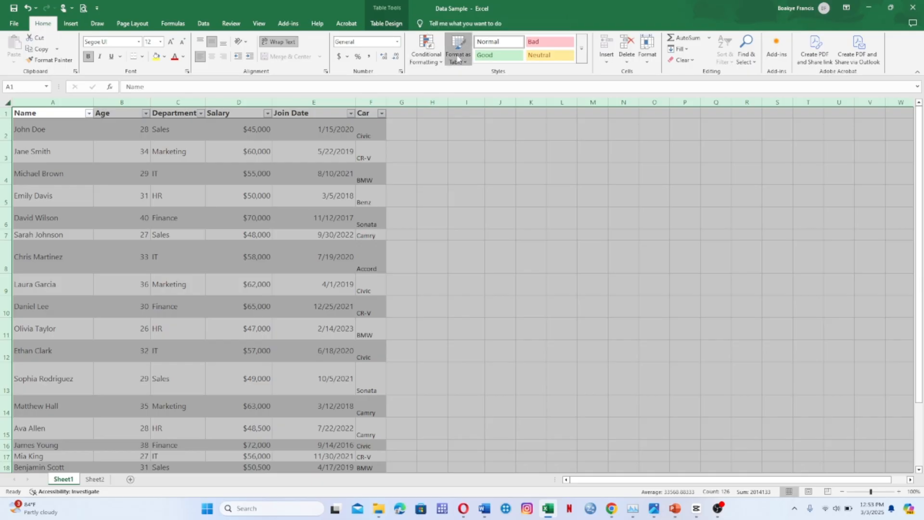
click(495, 117)
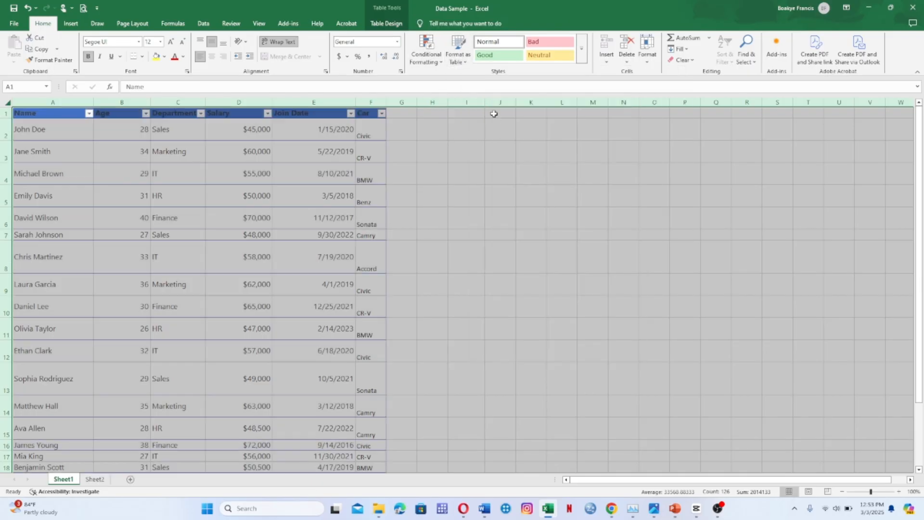
click(405, 145)
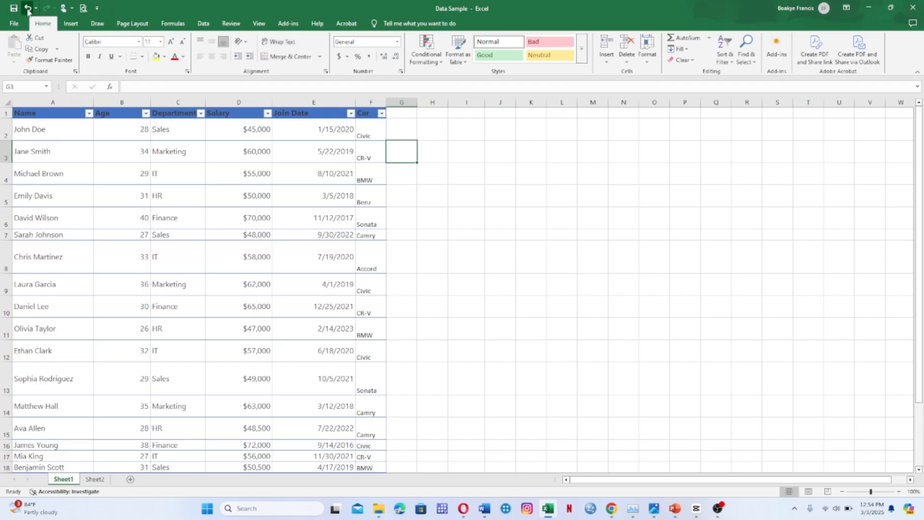
Step: Undo the table styles and the table conversion until the employee data is a plain range on Sheet1
click(28, 9)
click(28, 8)
click(27, 9)
click(27, 8)
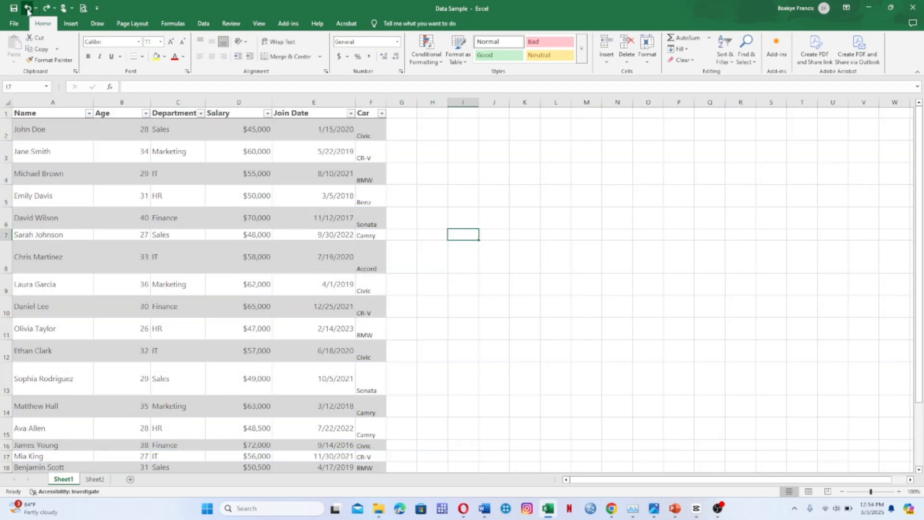
click(27, 9)
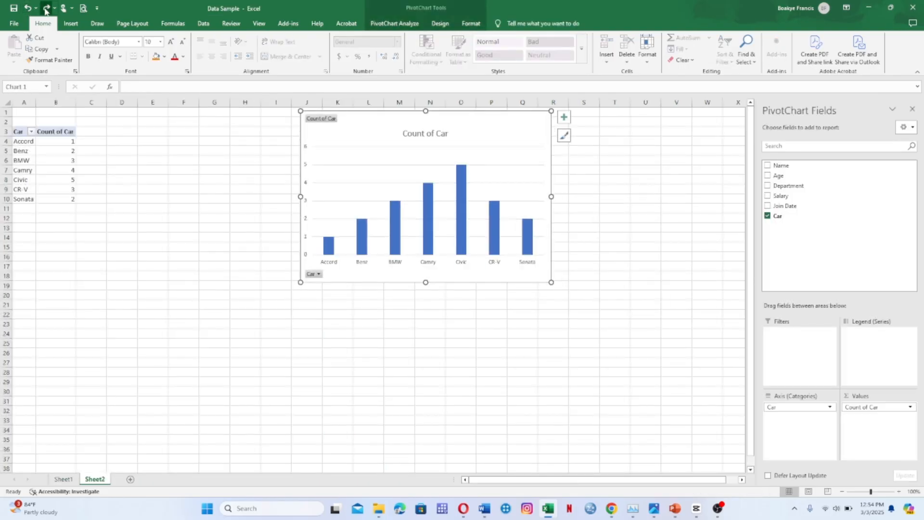
click(47, 8)
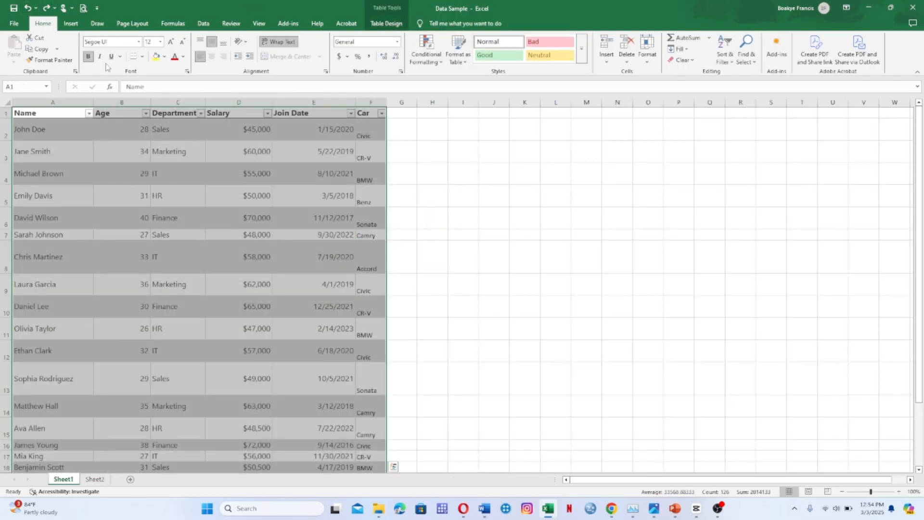
click(27, 8)
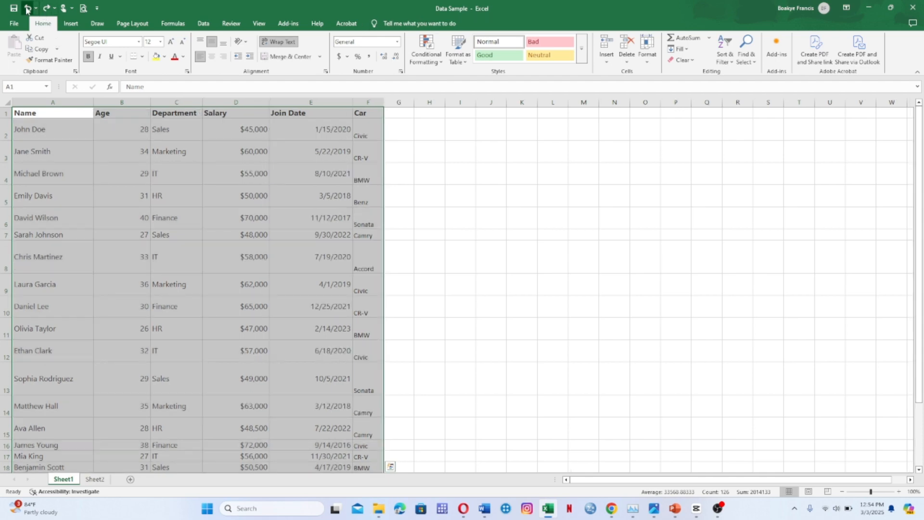
click(27, 9)
click(46, 9)
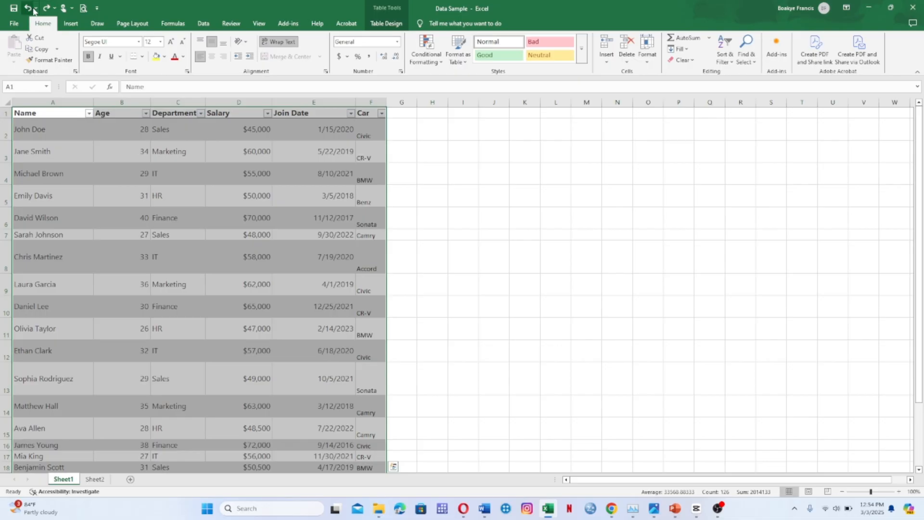
click(28, 8)
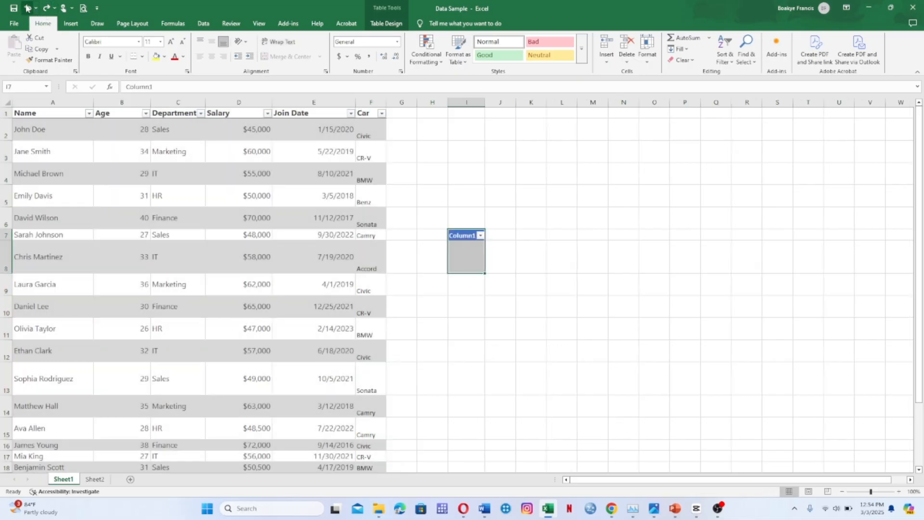
click(27, 9)
click(27, 8)
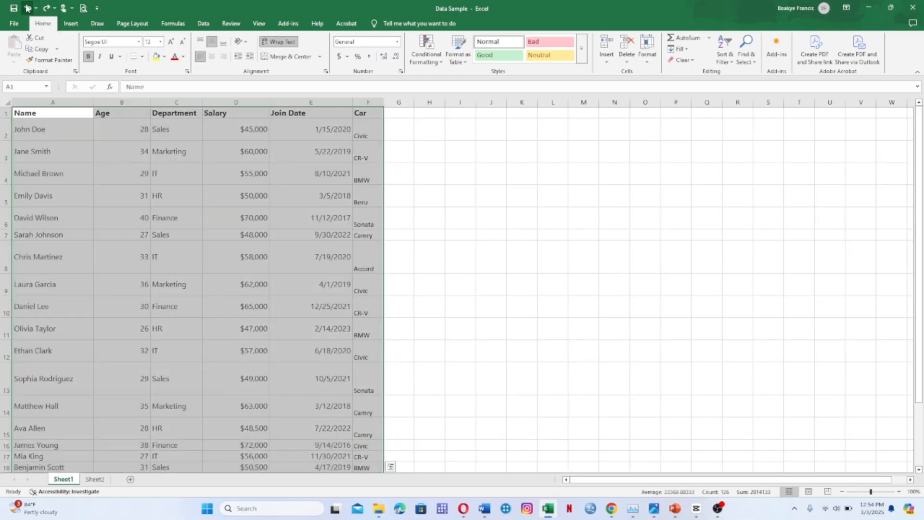
click(428, 195)
Step: Set the font size of the header row A1:F1 to 18
drag(37, 112, 365, 115)
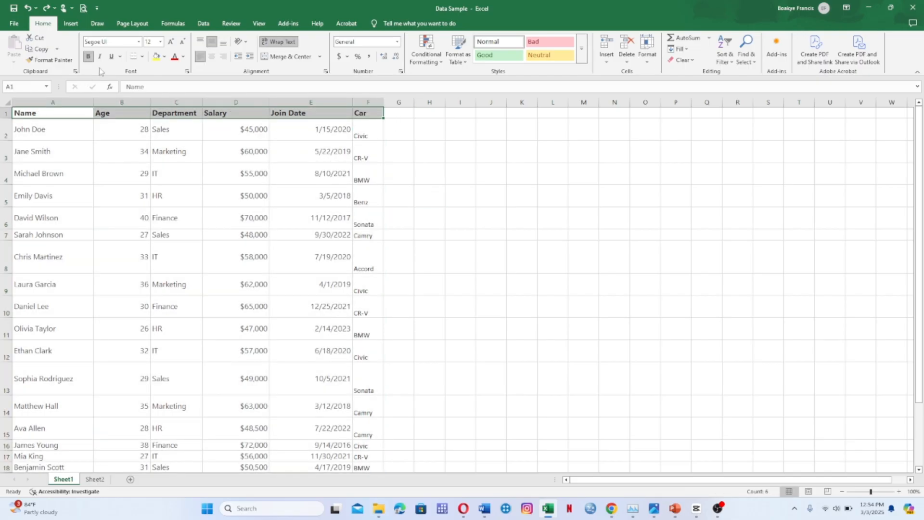
click(160, 42)
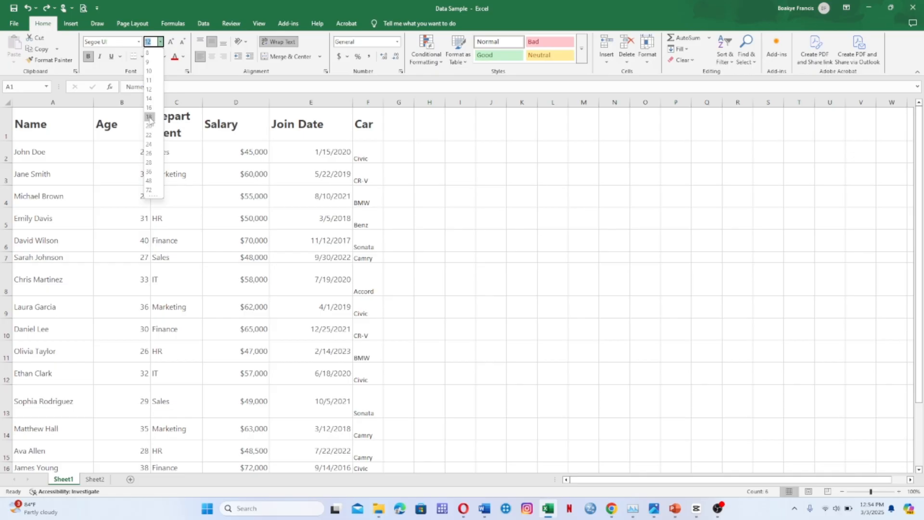
click(149, 117)
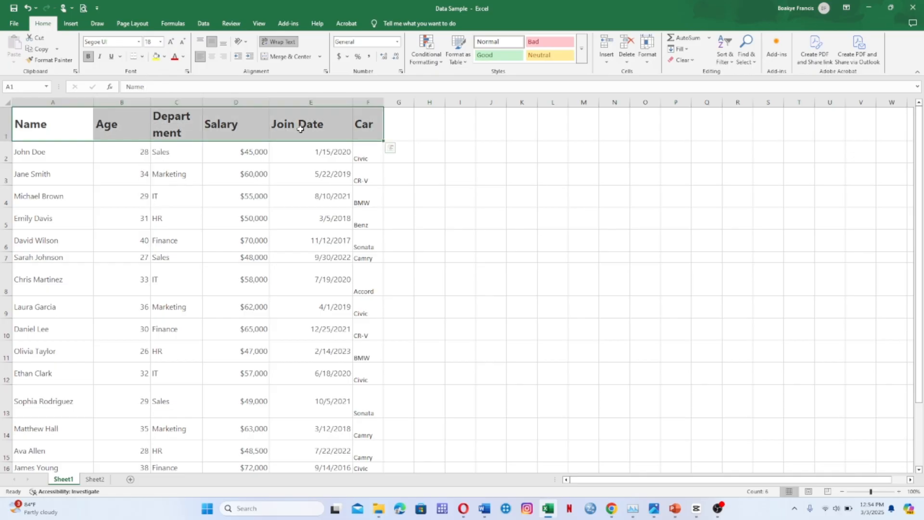
Step: Widen the Car column, and widen the Department column so its heading fits on one line
drag(383, 102, 438, 99)
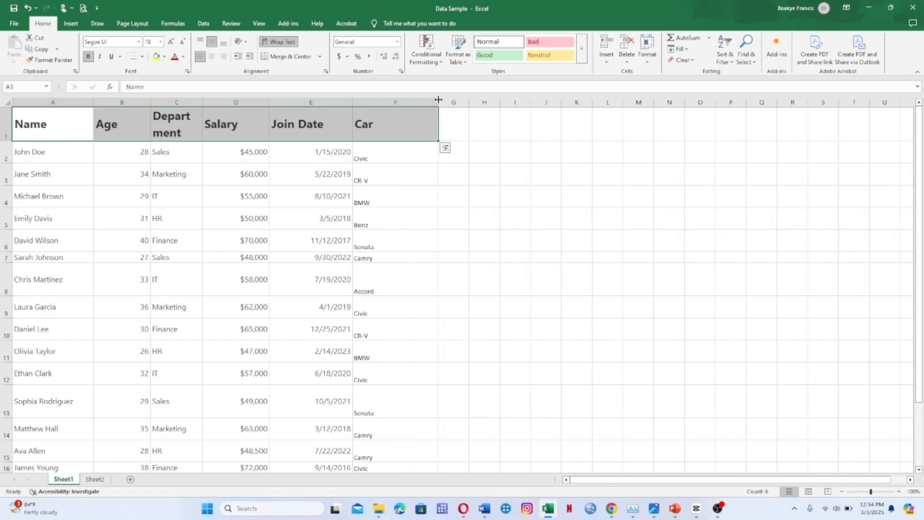
drag(202, 100, 242, 103)
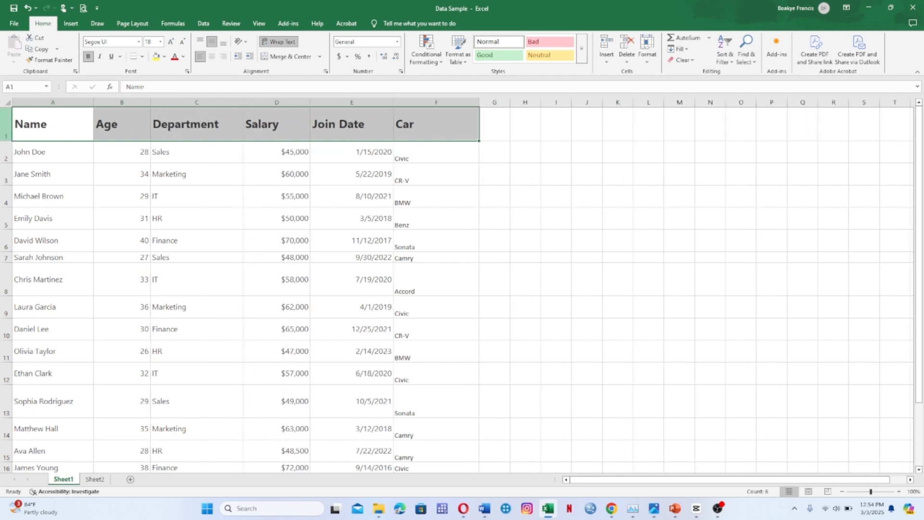
click(429, 150)
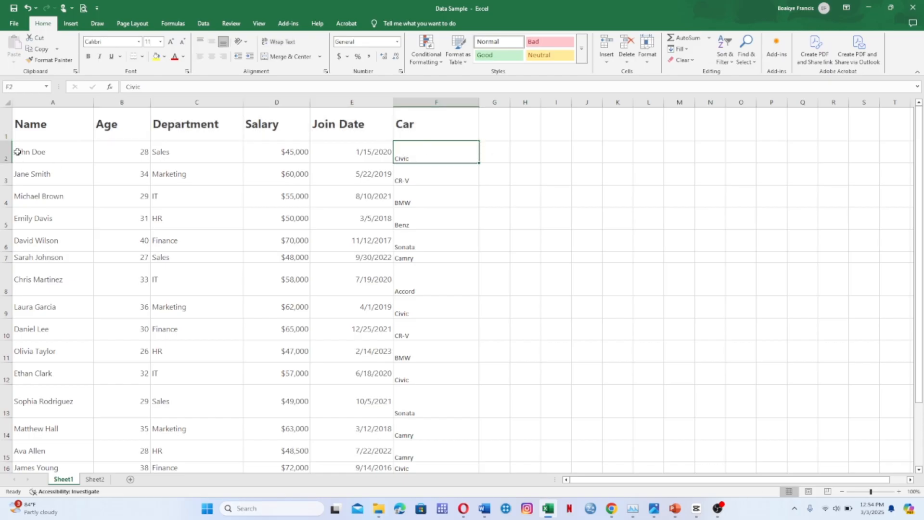
Step: Apply All Borders to the whole data range A1:F21, including the header row
drag(20, 123, 418, 445)
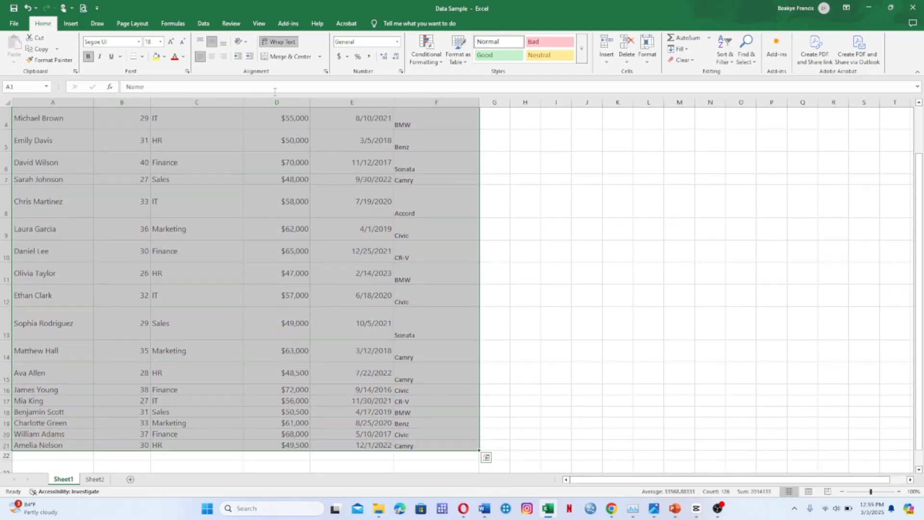
click(143, 57)
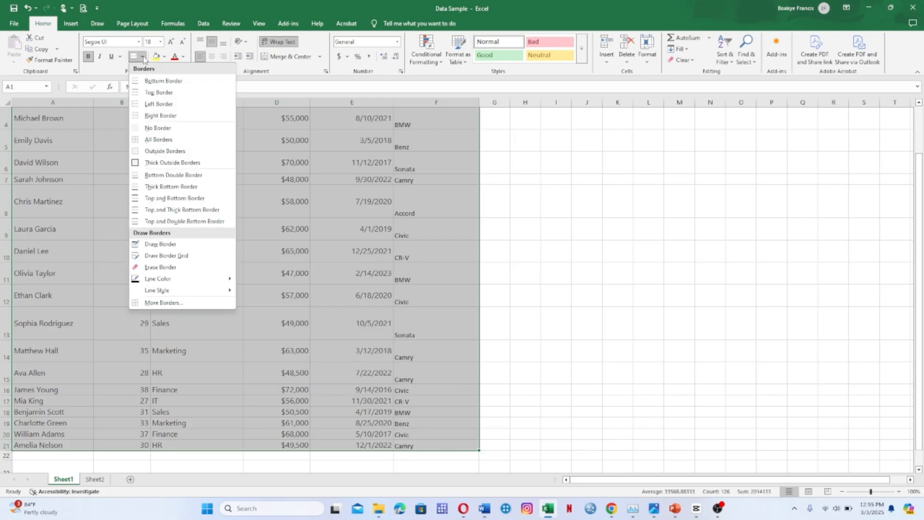
click(183, 143)
scroll(193, 145, up, 1)
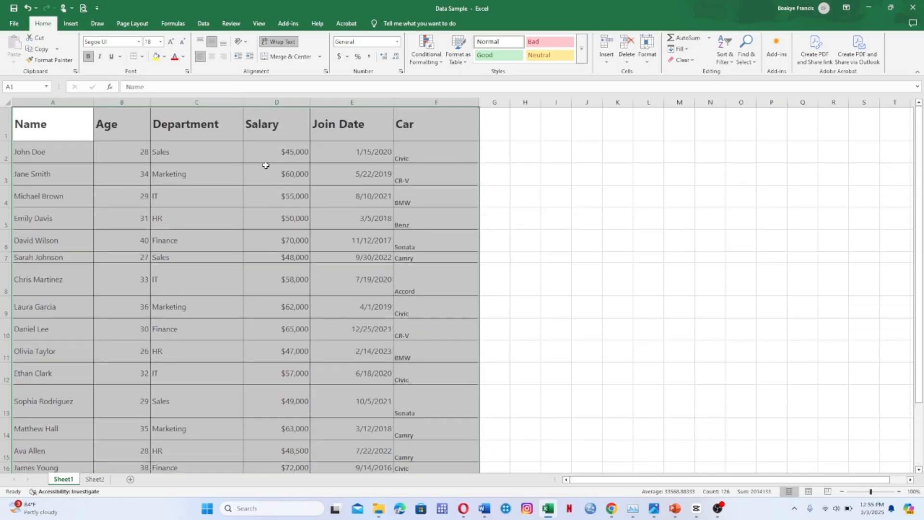
click(526, 220)
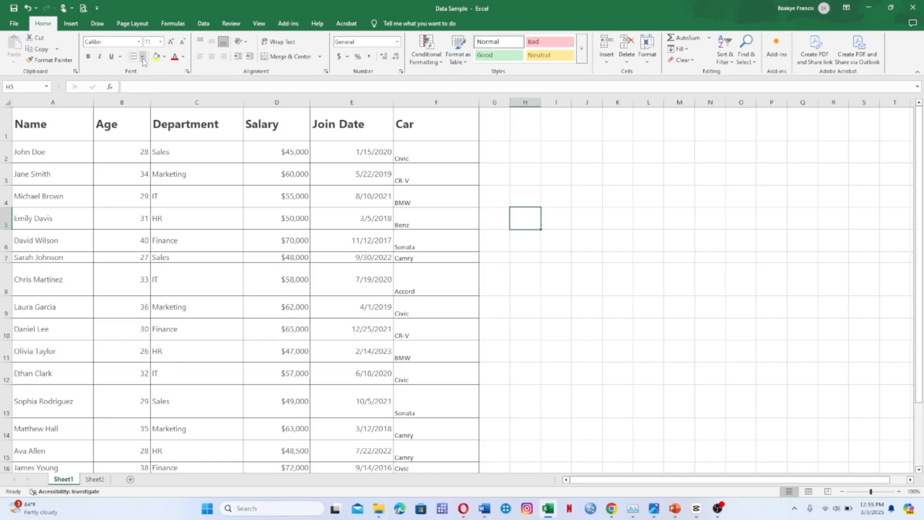
Step: Try to give the whole sheet's borders the thickest solid line style and a darker blue theme line color
click(8, 103)
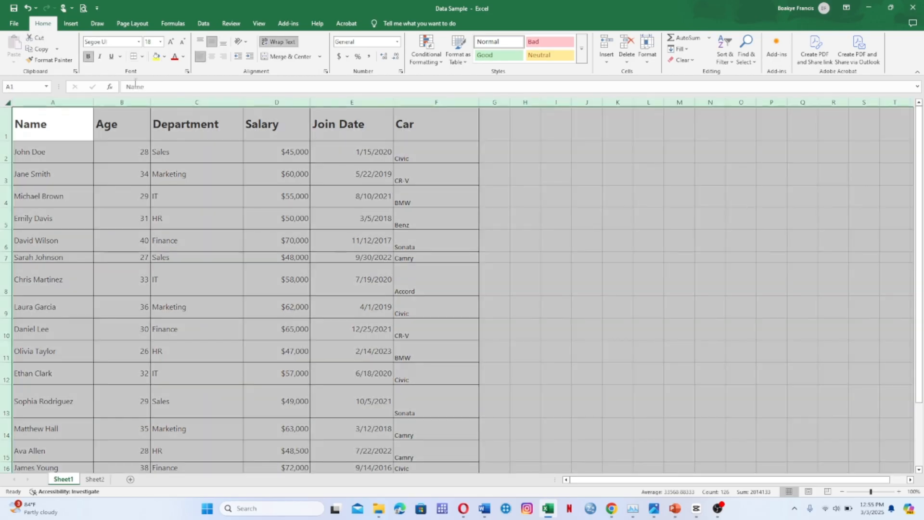
click(142, 56)
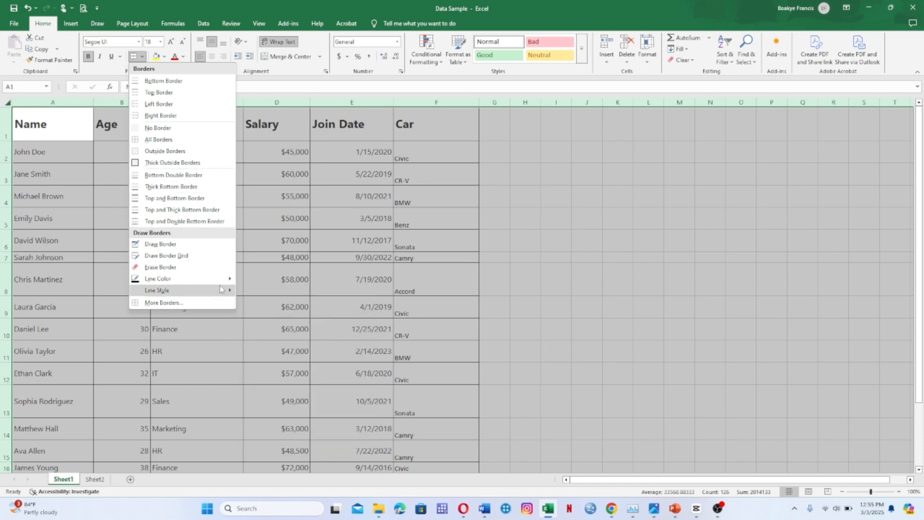
mouse_move(230, 290)
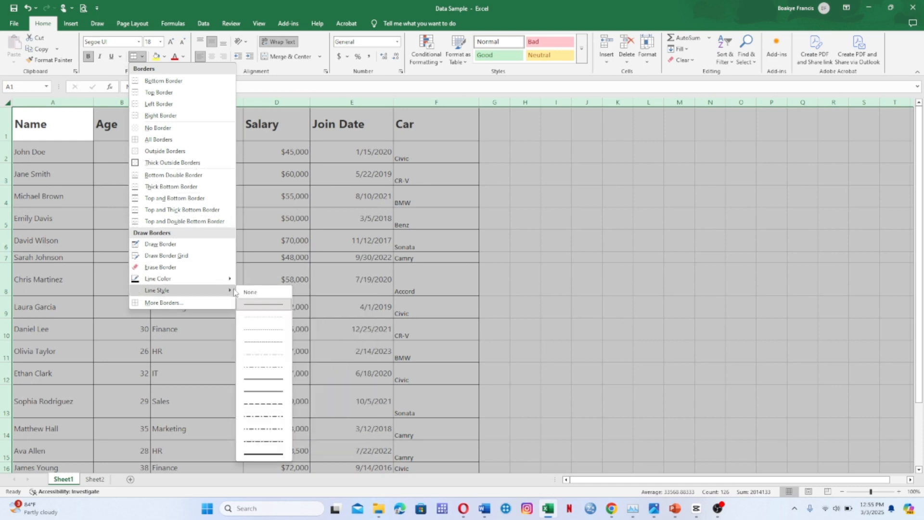
click(266, 454)
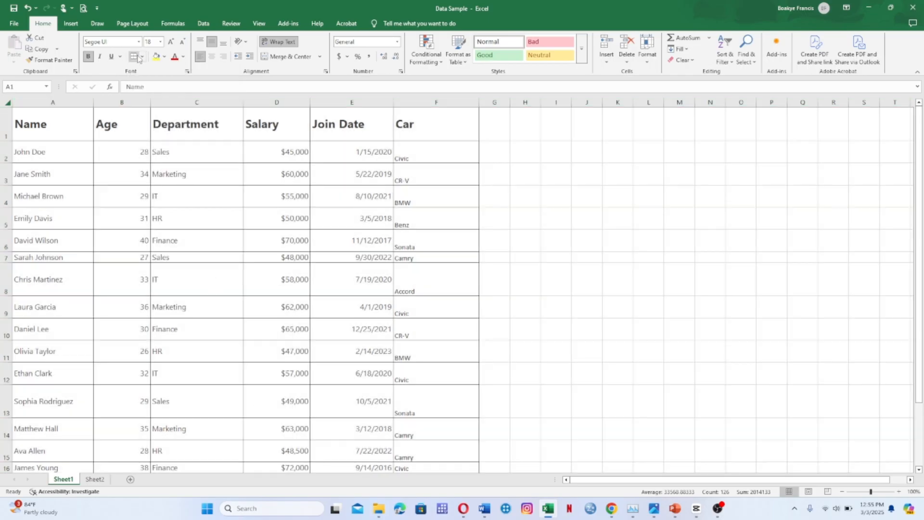
click(139, 57)
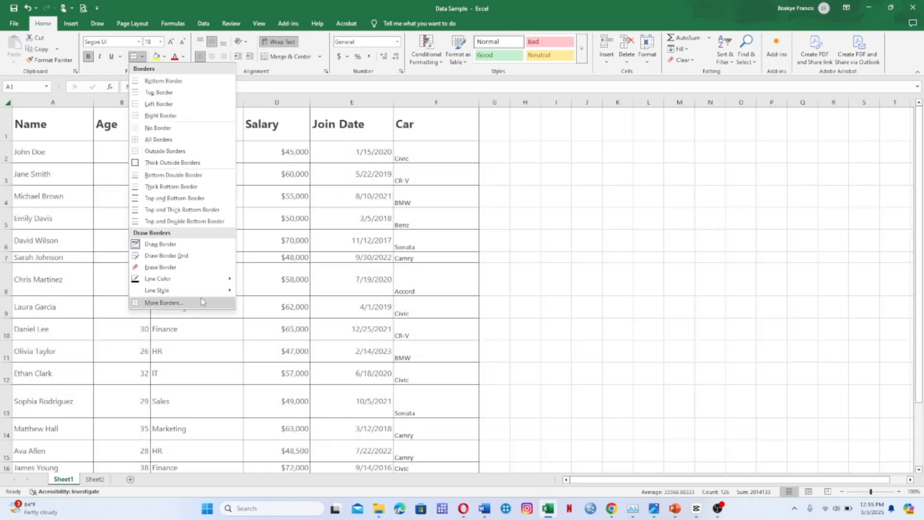
mouse_move(213, 278)
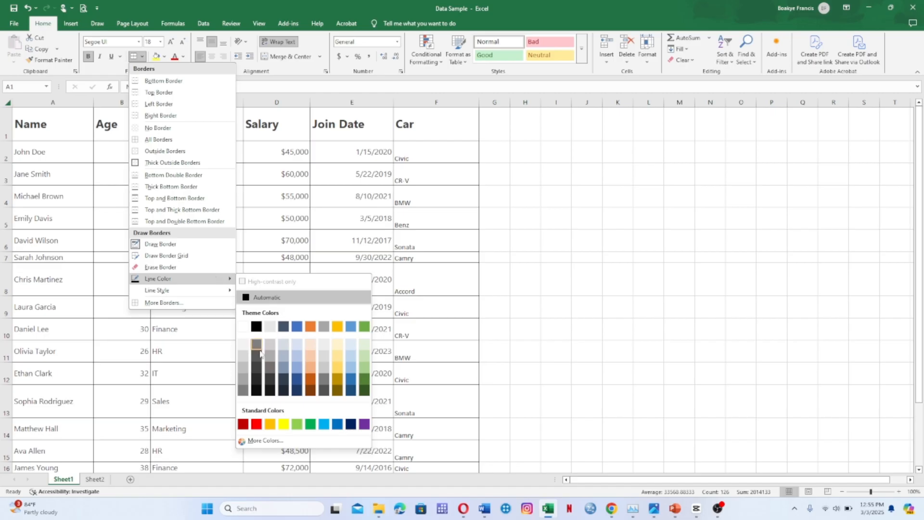
click(351, 383)
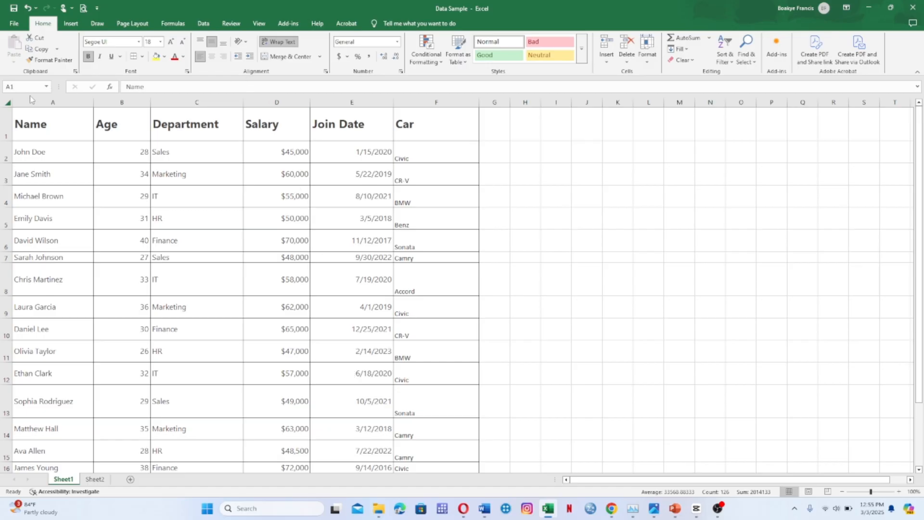
Step: Try the same darker blue border line color again with the entire sheet selected
click(8, 101)
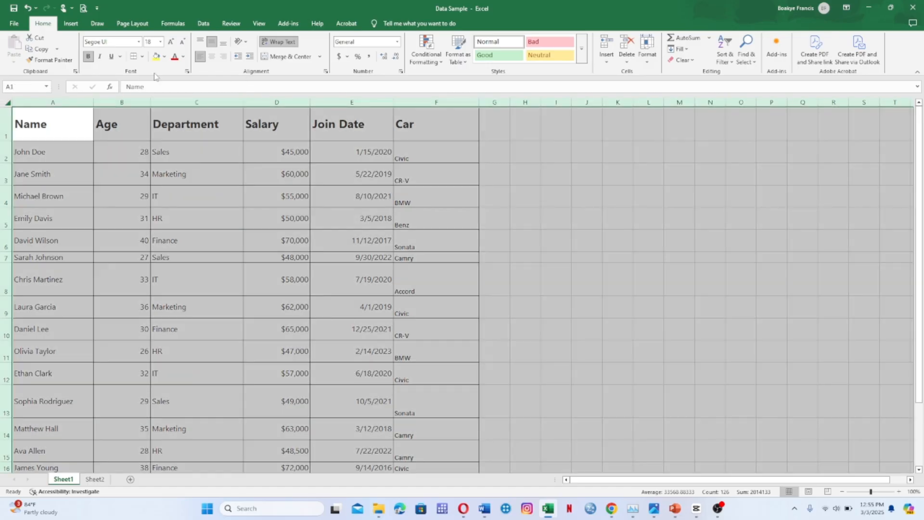
click(143, 56)
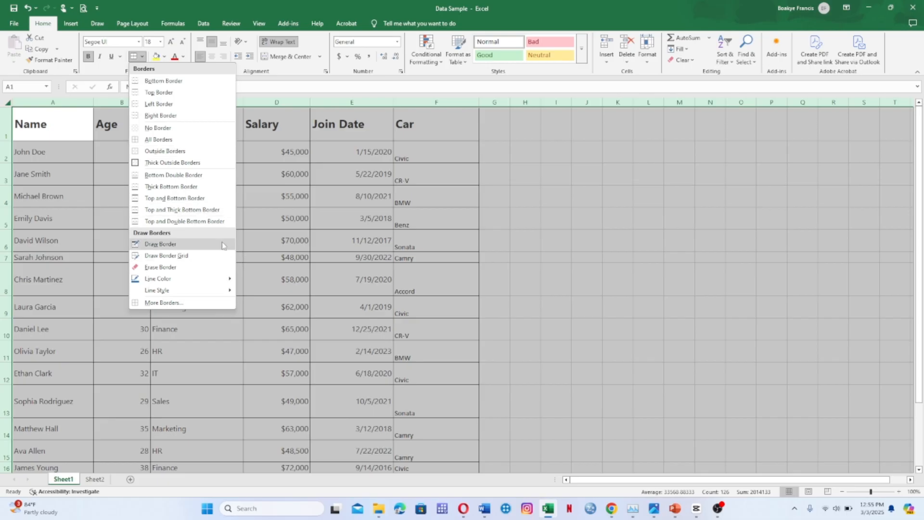
mouse_move(229, 280)
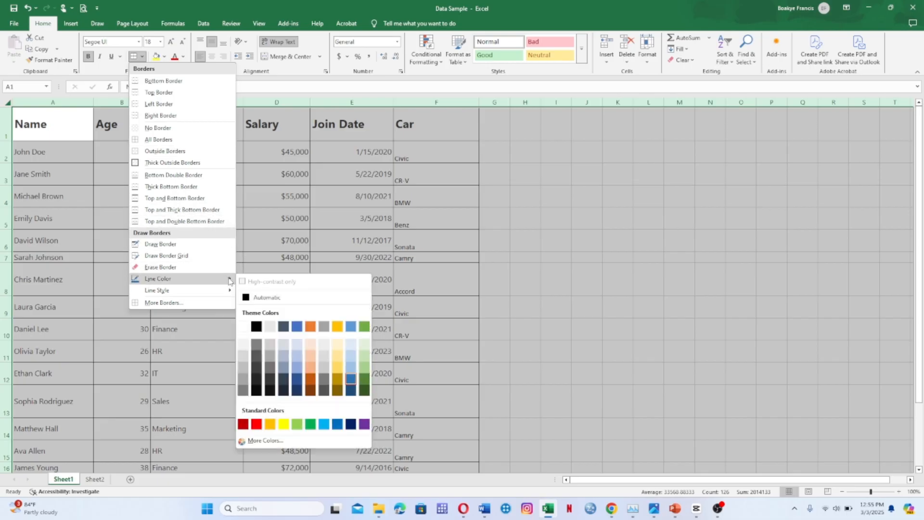
click(352, 380)
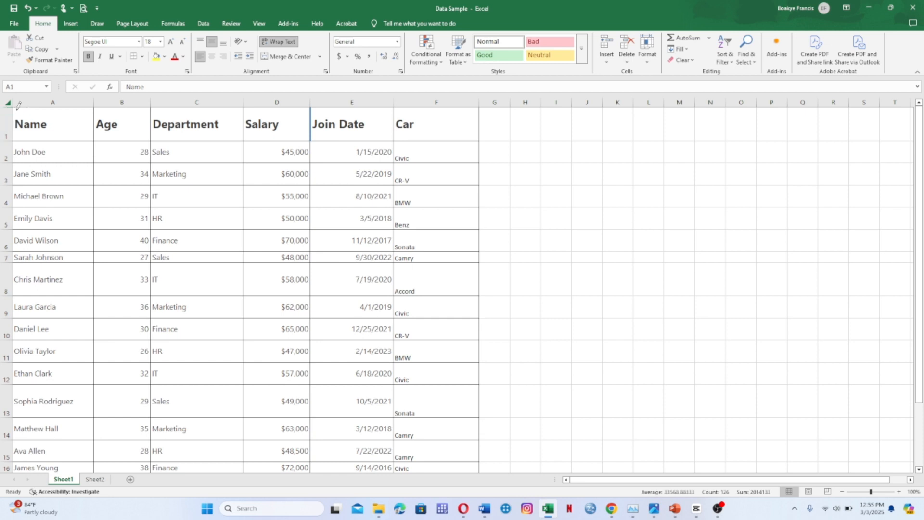
Step: Undo the borders, enlarged headings and column widening applied to the employee data
click(9, 103)
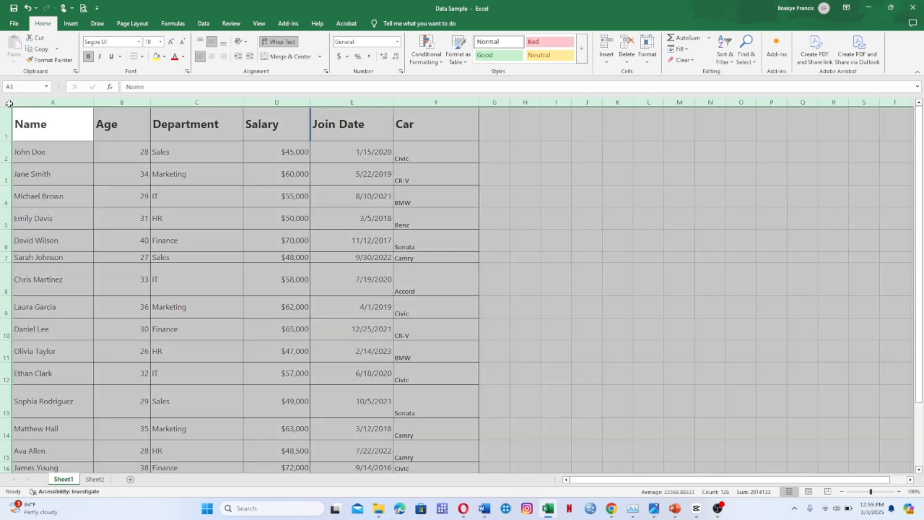
click(135, 127)
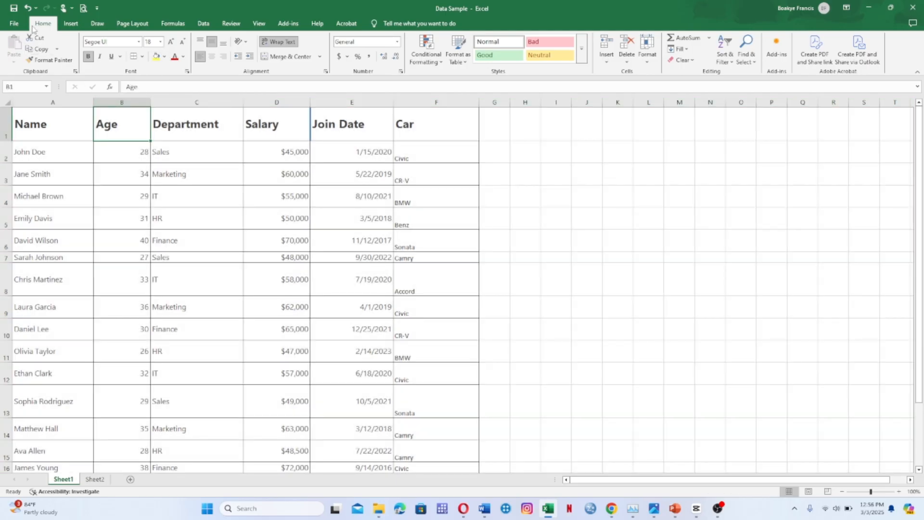
click(27, 8)
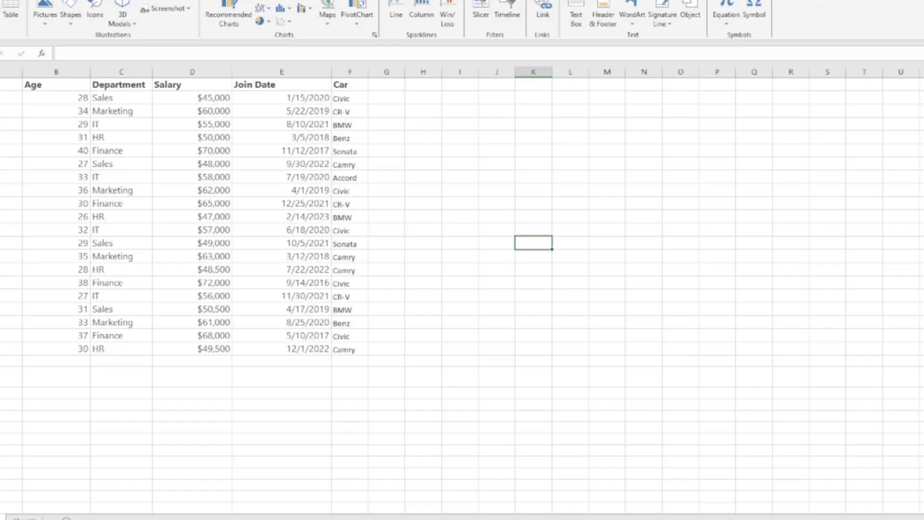
Step: Increase the font size of the header row A1:F1
key(ctrl+a)
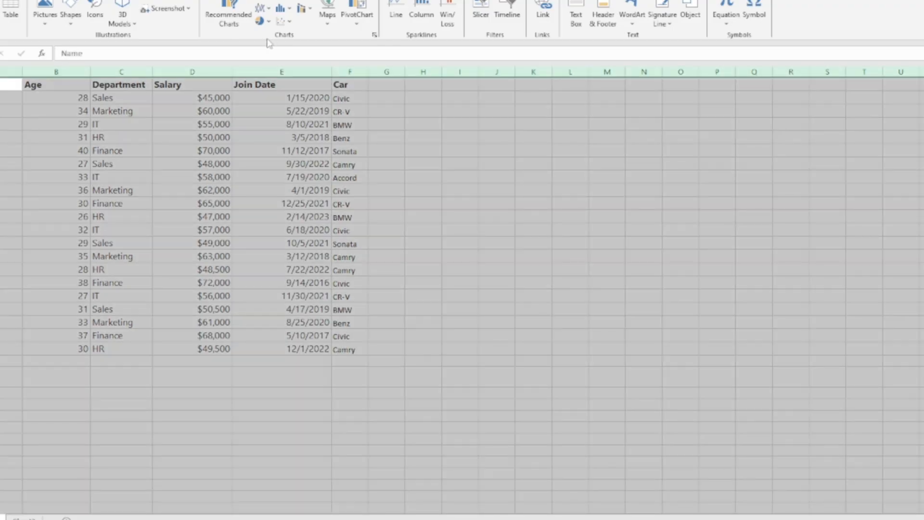
click(0, 0)
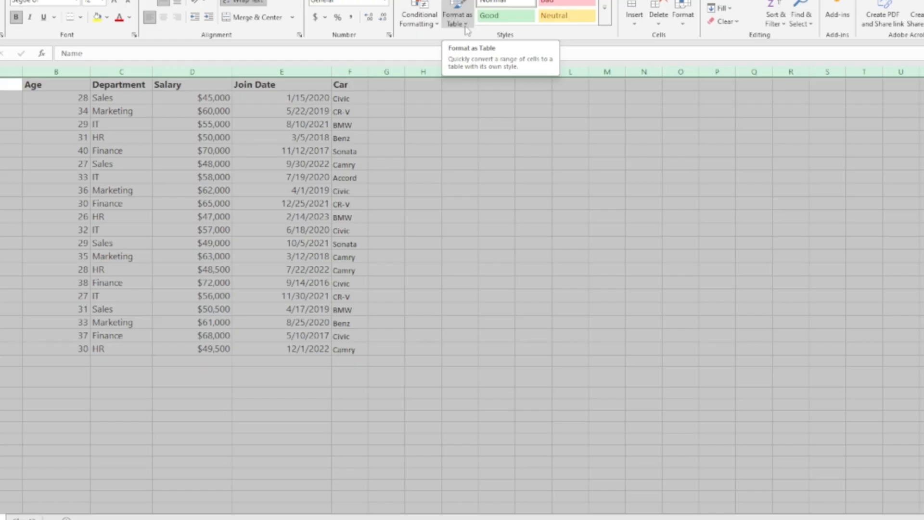
click(2, 98)
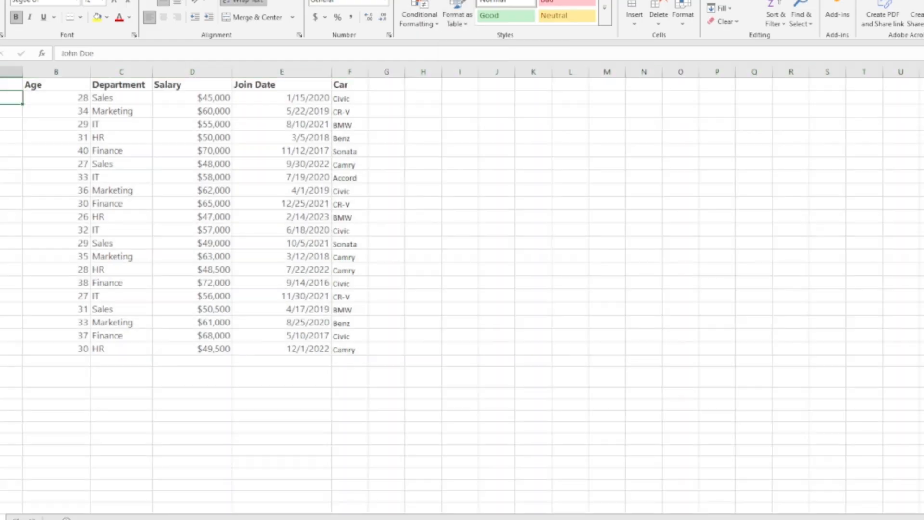
drag(3, 85, 366, 84)
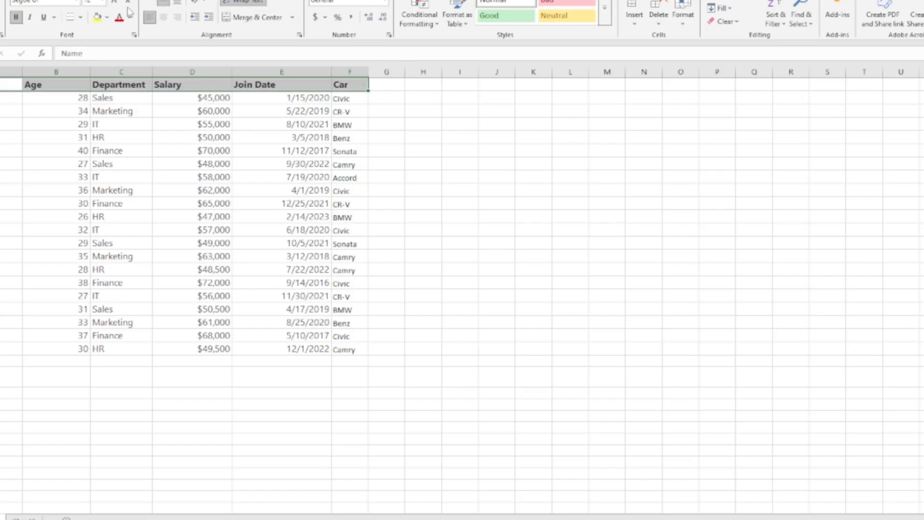
click(102, 2)
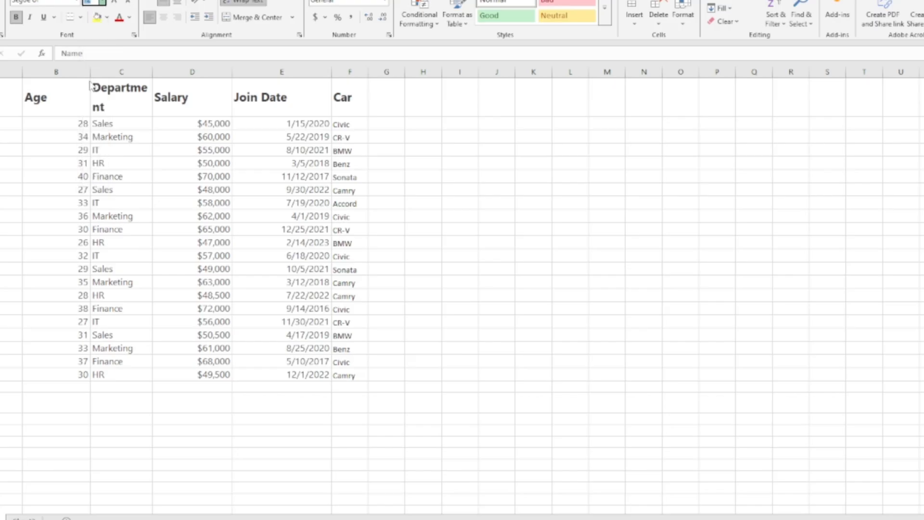
Step: Widen the Department column so its heading fits on one line
click(89, 78)
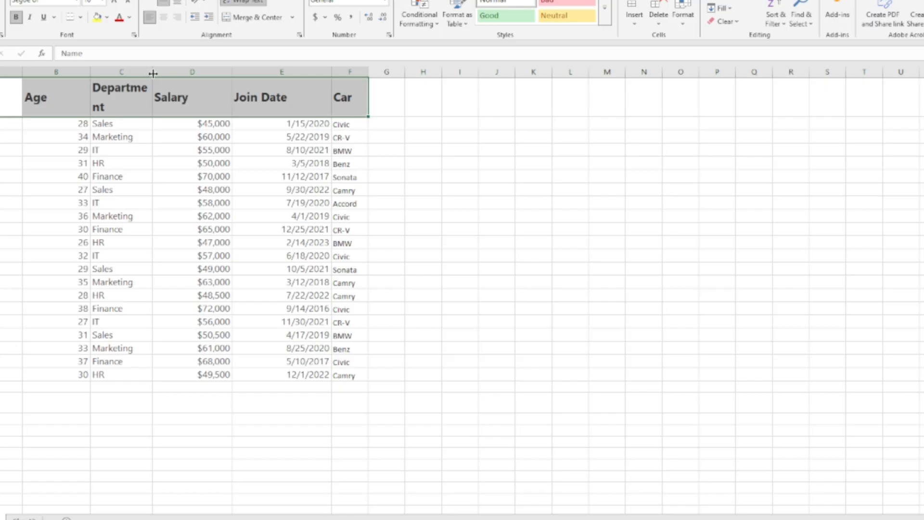
click(168, 71)
drag(152, 72, 175, 72)
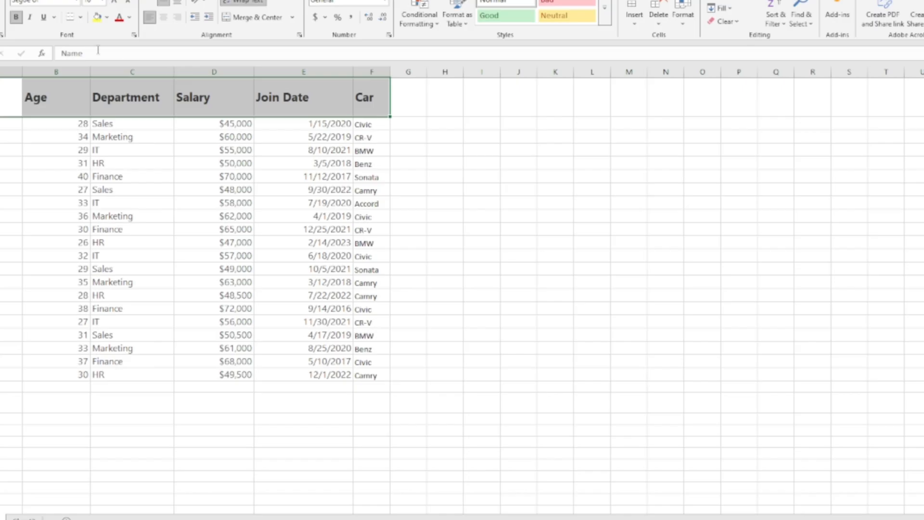
Step: Center the header row's text horizontally and color it light blue from the standard colors
click(165, 24)
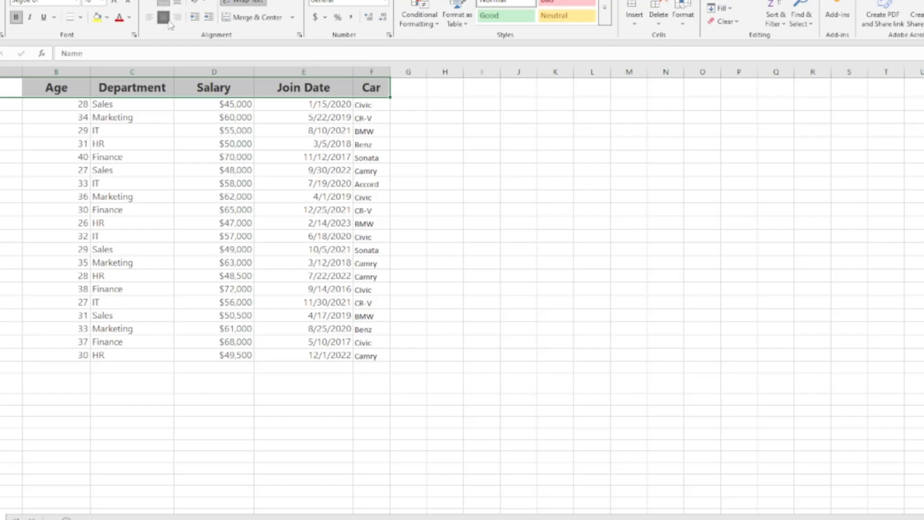
click(177, 24)
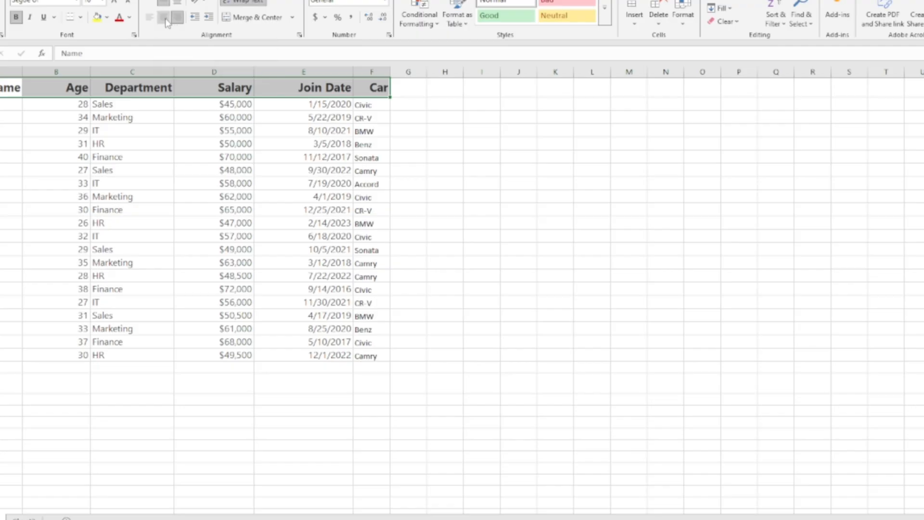
click(166, 21)
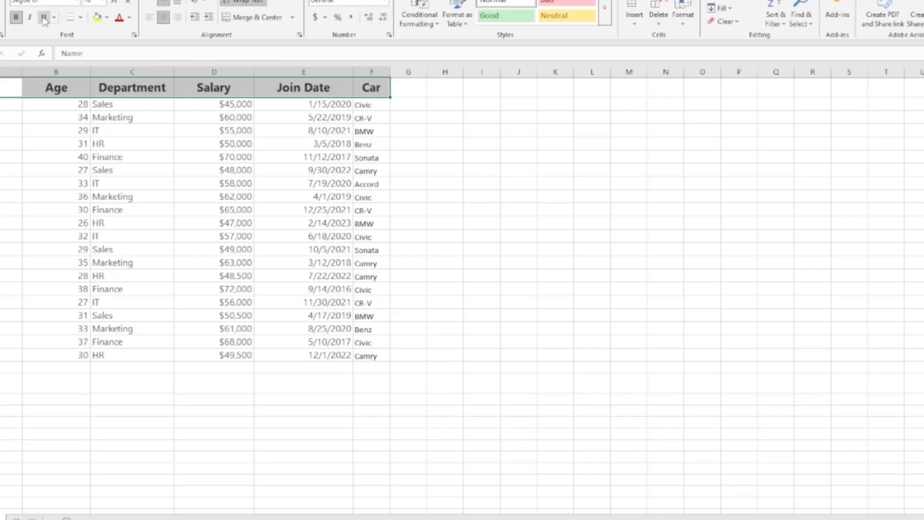
click(130, 18)
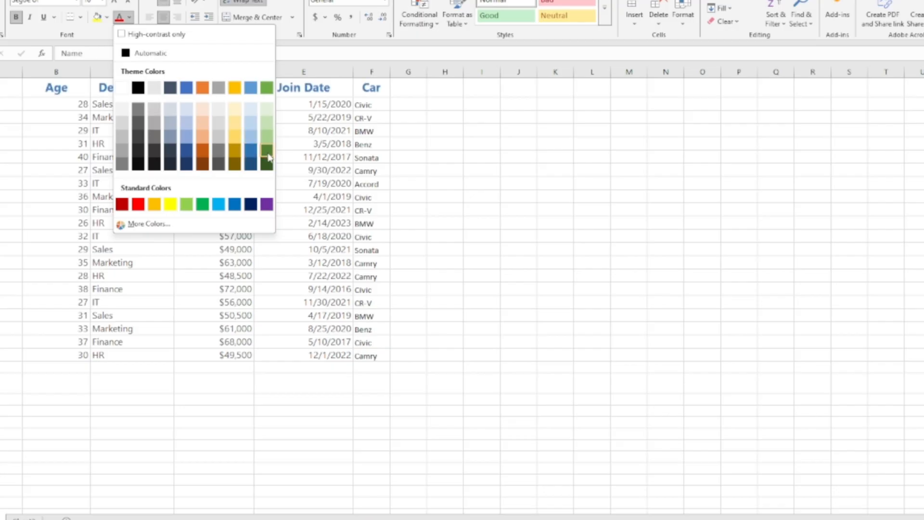
click(218, 205)
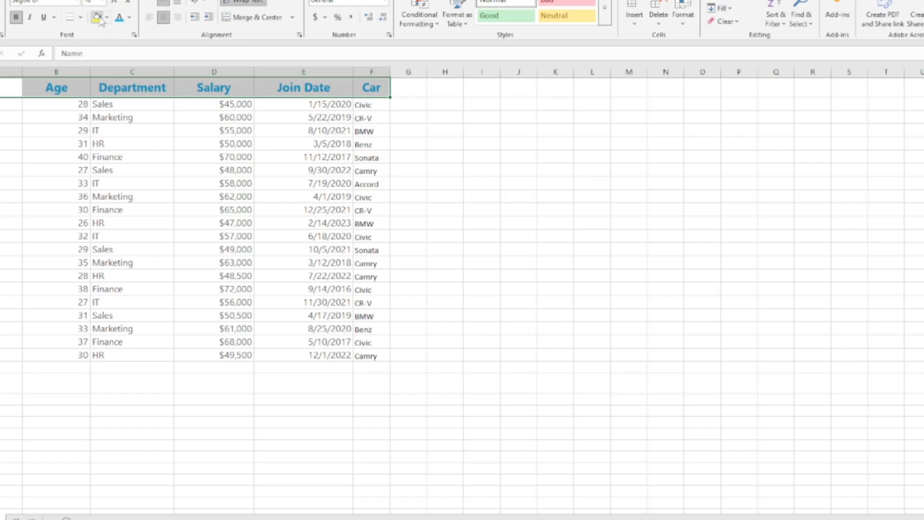
Step: Apply Thick Outside Borders around the employee records A2:F21, leaving out the header row
click(6, 118)
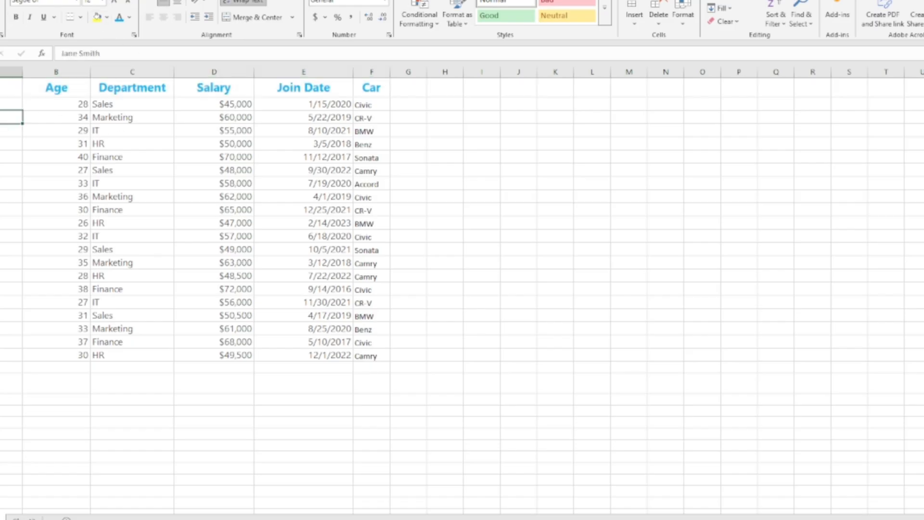
mouse_move(10, 104)
mouse_down()
mouse_move(241, 201)
mouse_move(363, 264)
mouse_move(379, 349)
mouse_up()
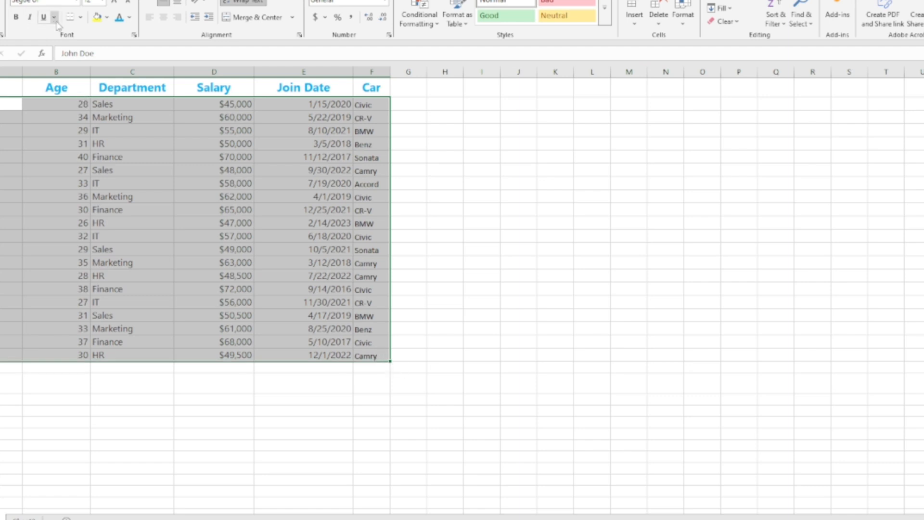
click(80, 17)
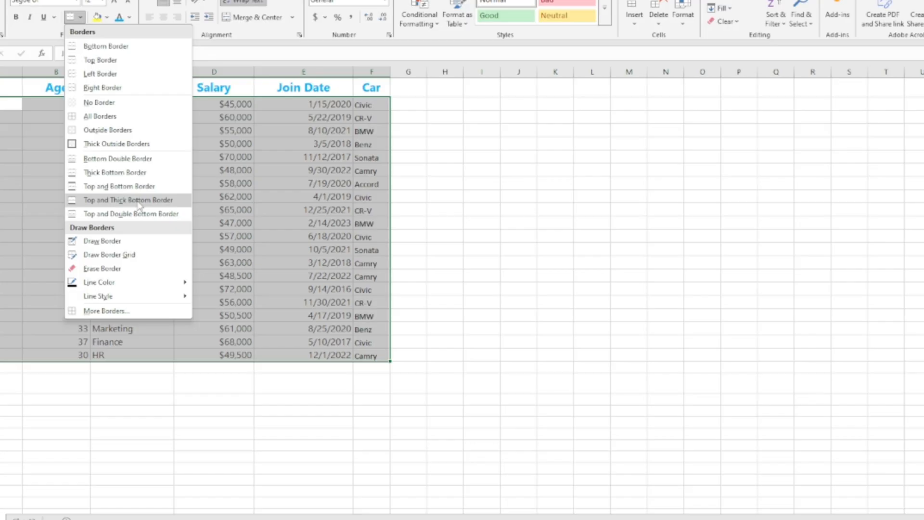
click(156, 145)
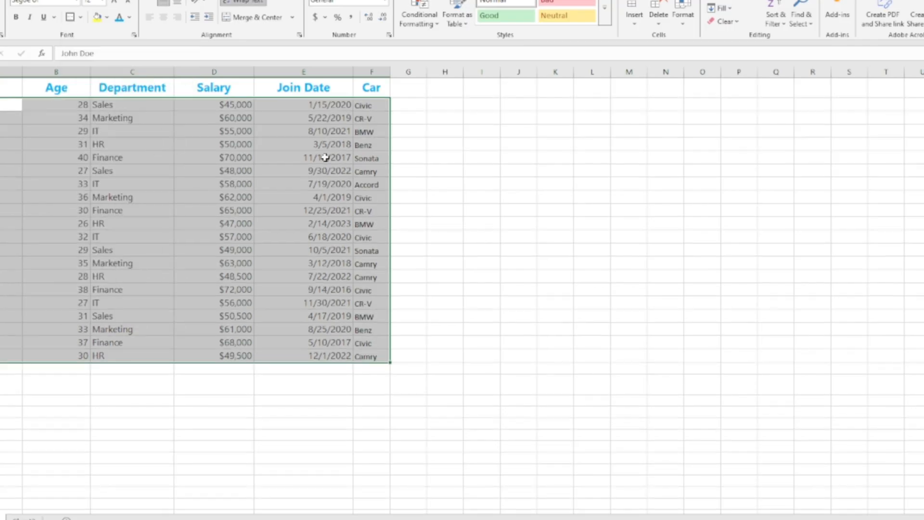
click(413, 196)
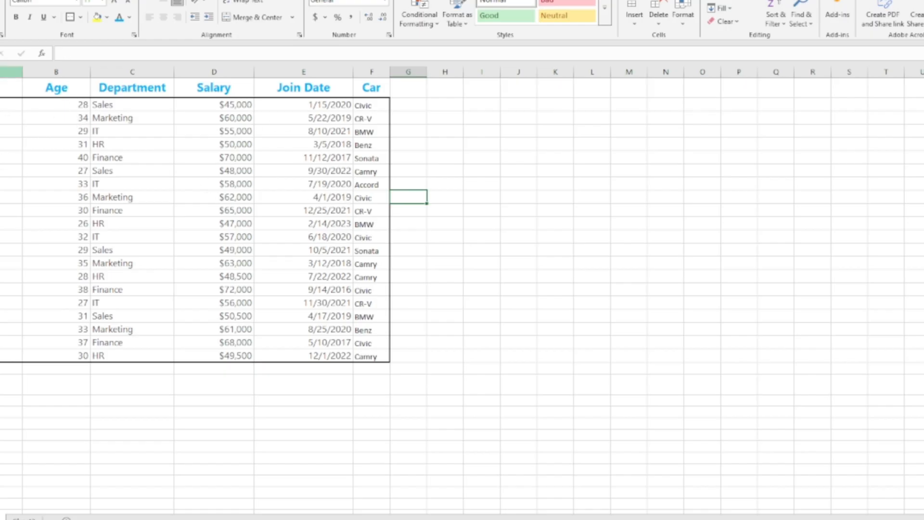
Step: Try All Borders on the entire sheet, and undo it
click(0, 72)
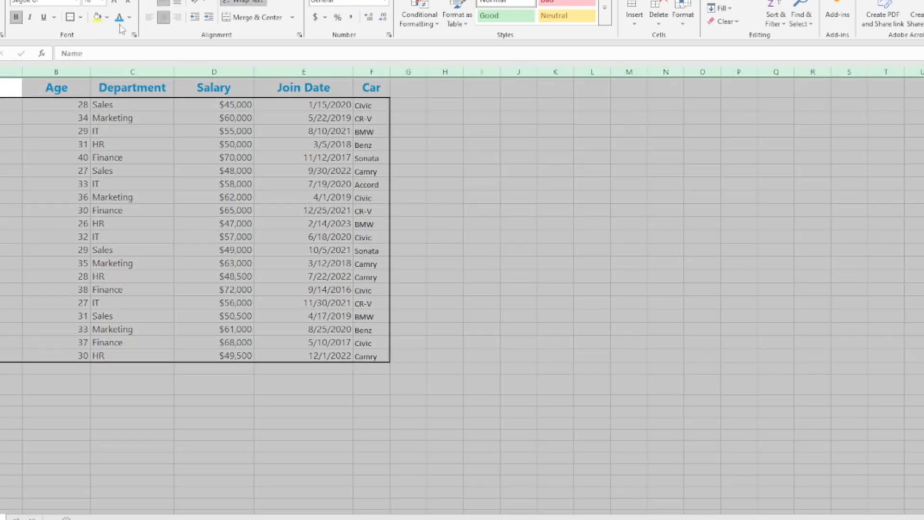
click(81, 17)
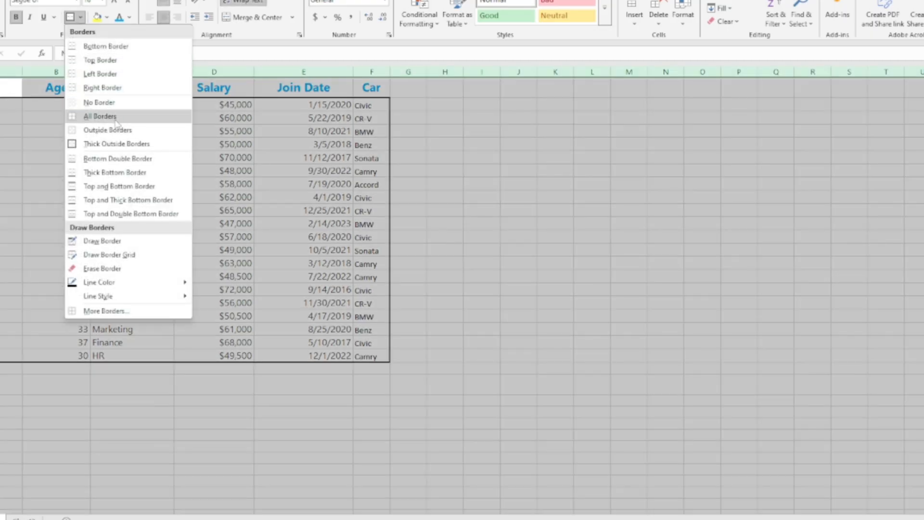
click(100, 116)
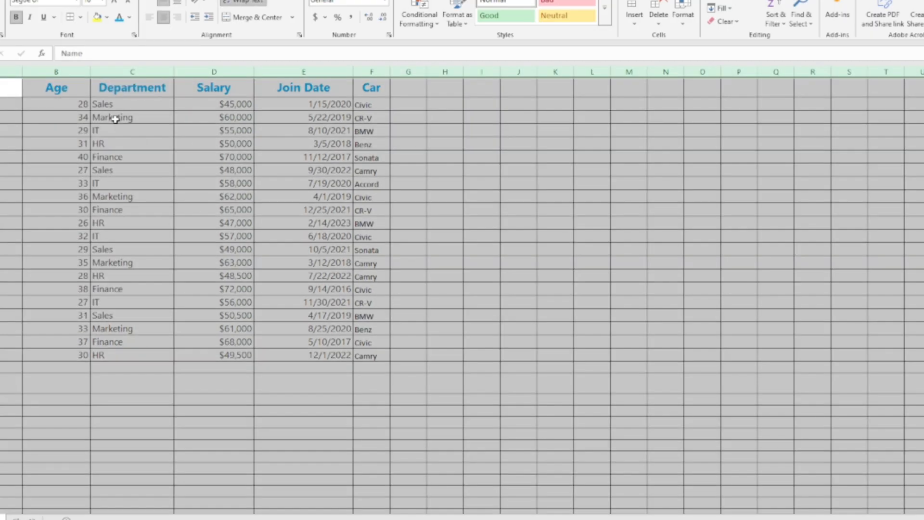
key(ctrl+z)
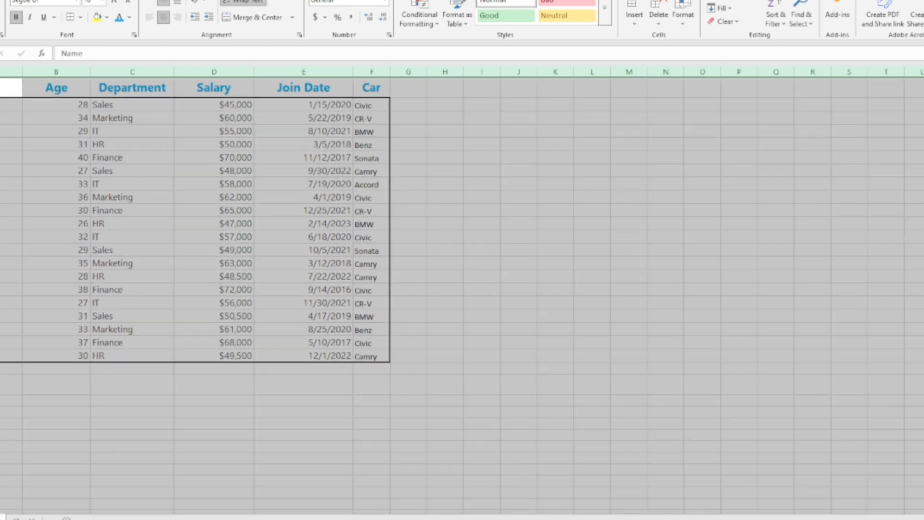
Step: Apply All Borders to the employee table A1:F21, including the header row
click(9, 104)
drag(9, 87, 367, 351)
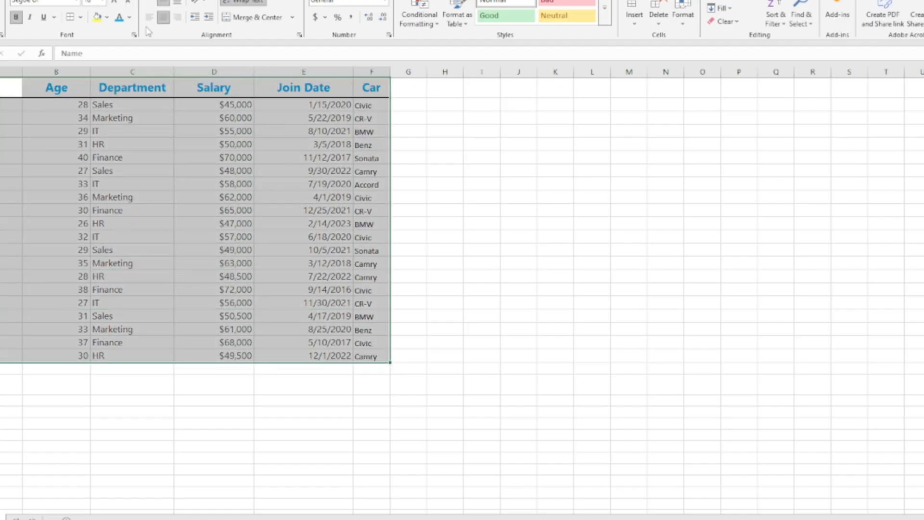
click(80, 17)
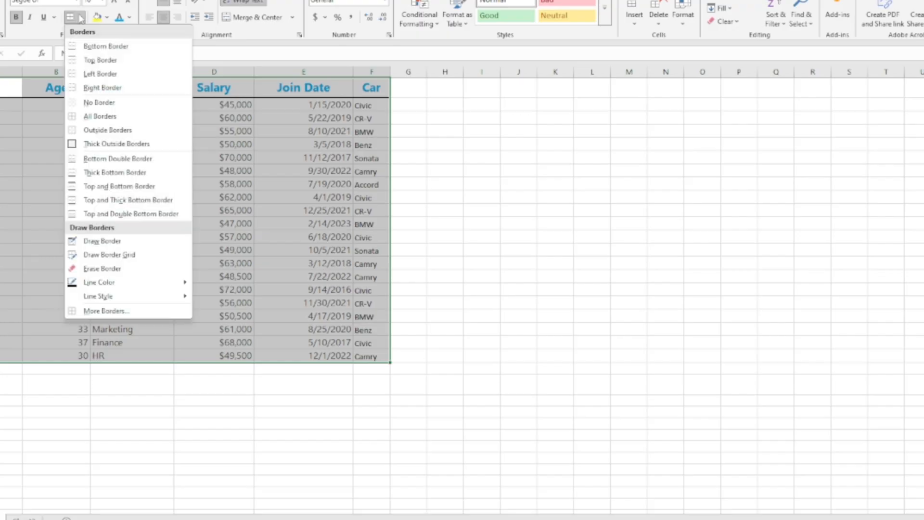
click(115, 117)
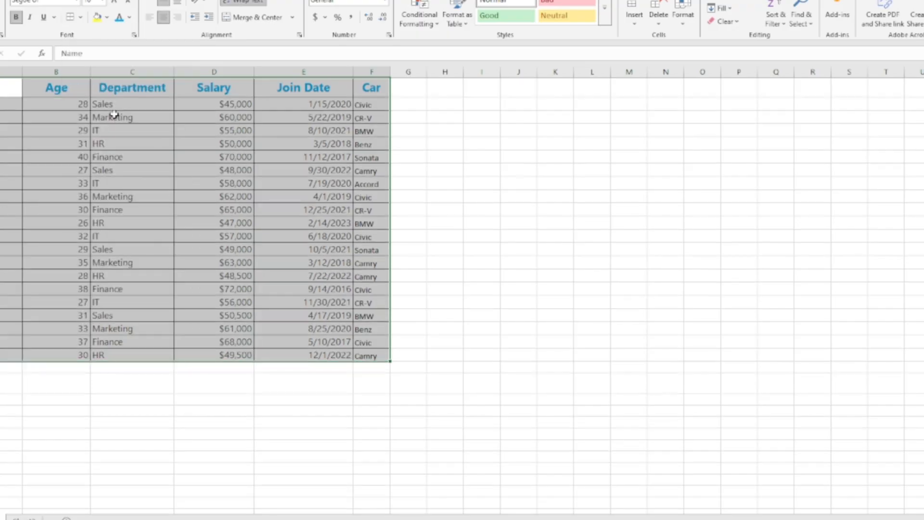
click(429, 208)
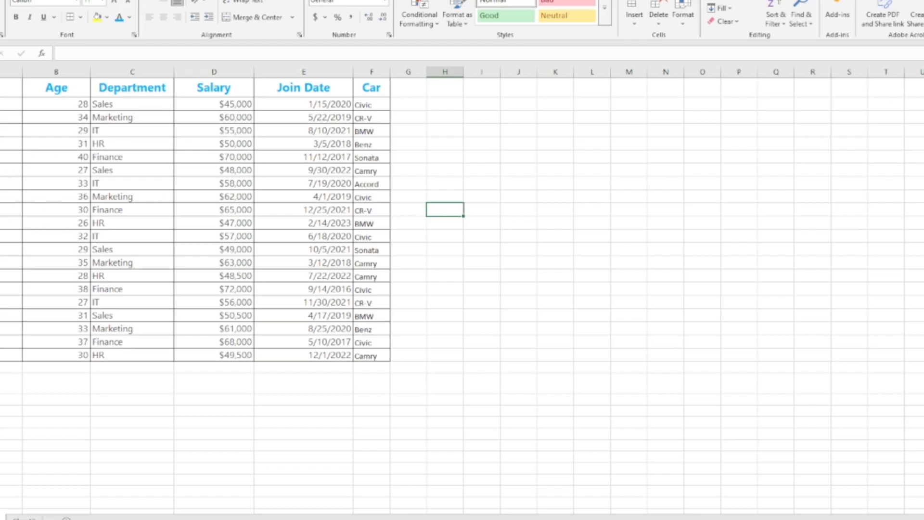
Step: Insert a blank row above the table's header row
right_click(0, 88)
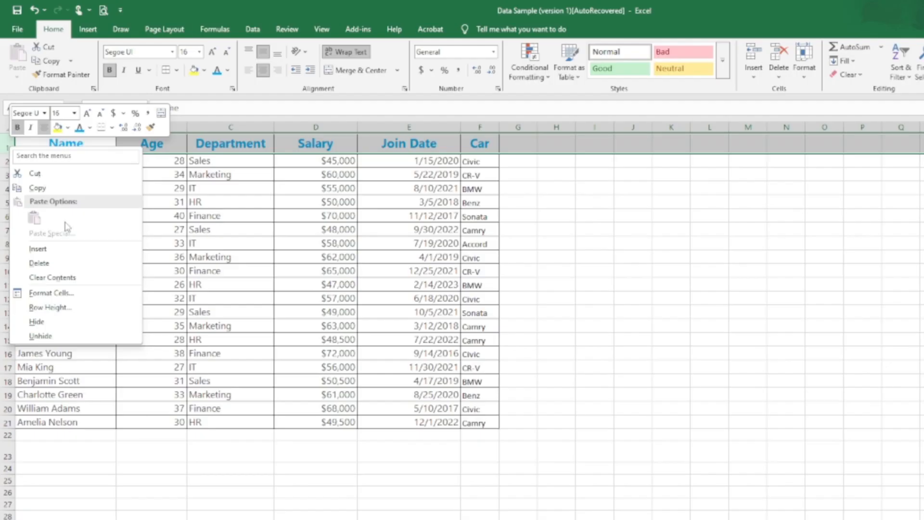
click(69, 256)
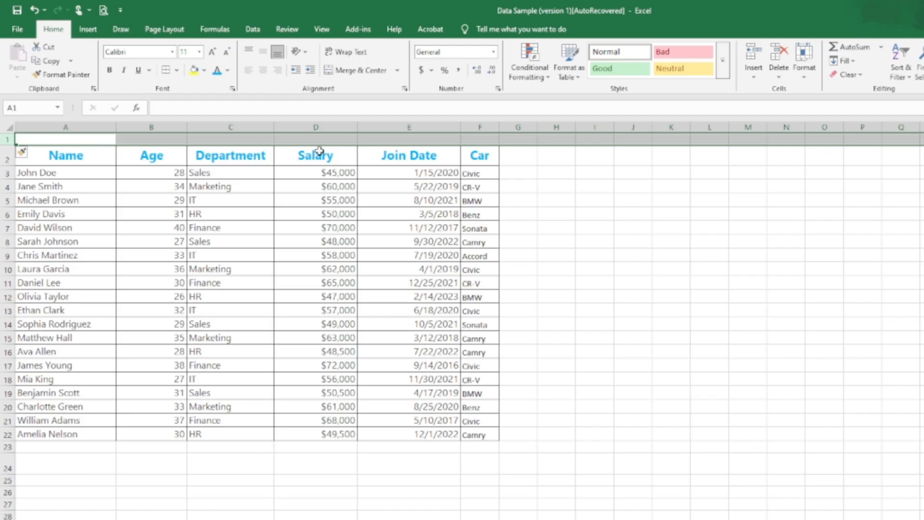
click(624, 278)
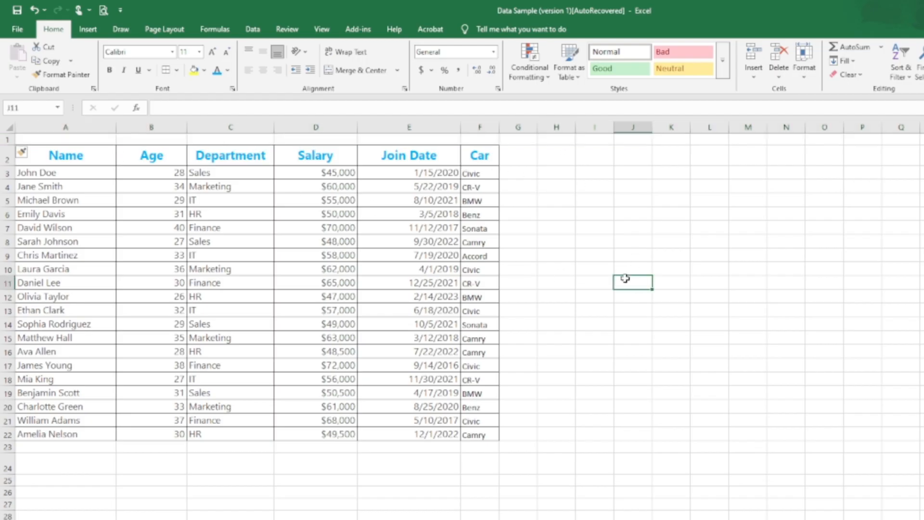
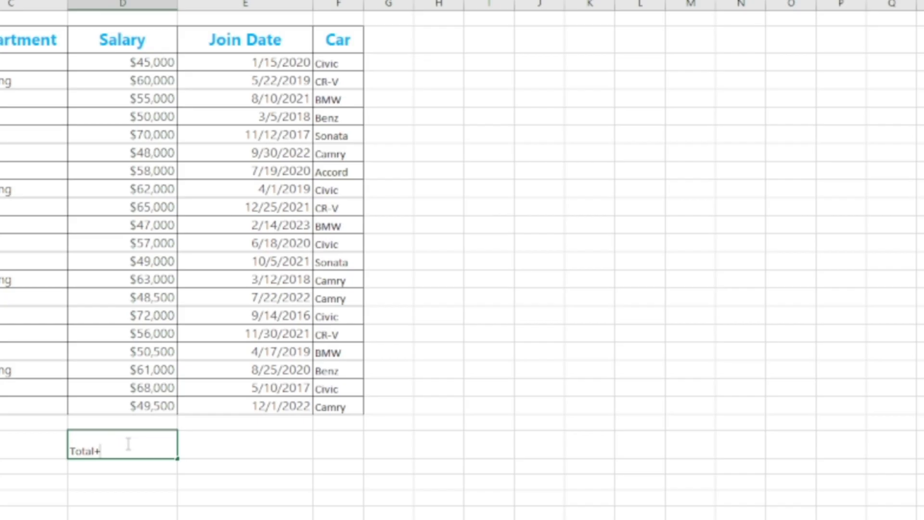
Step: Try to total the salaries in D24 with the entry Total= sum(D3:D22)
key(BackSpace)
text(= sum()
drag(144, 62, 159, 404)
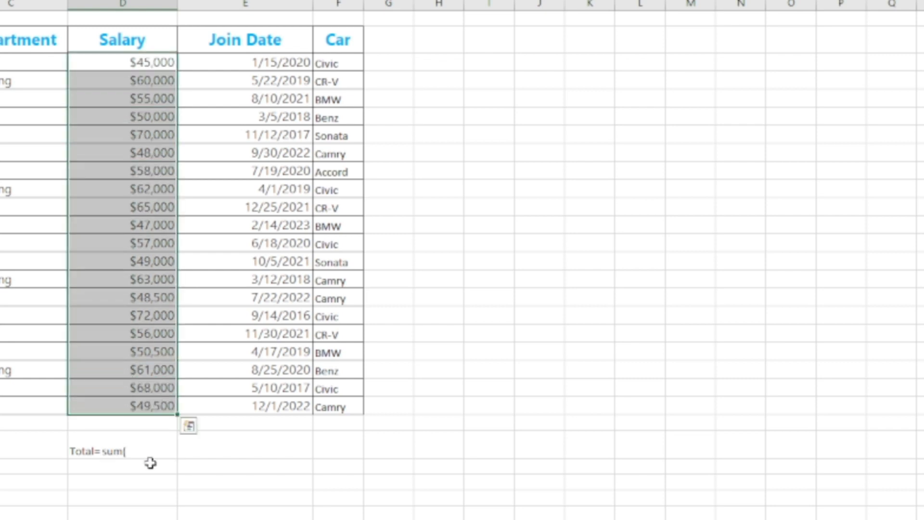
click(137, 452)
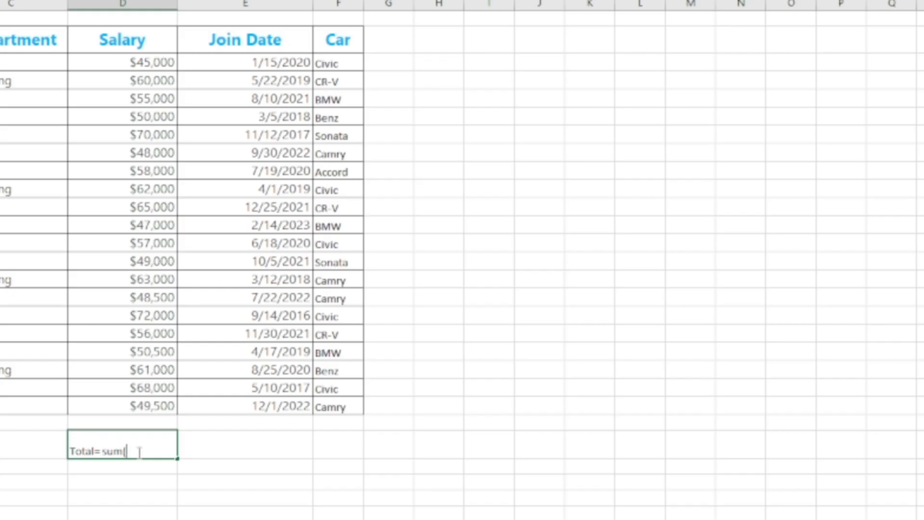
drag(134, 62, 155, 405)
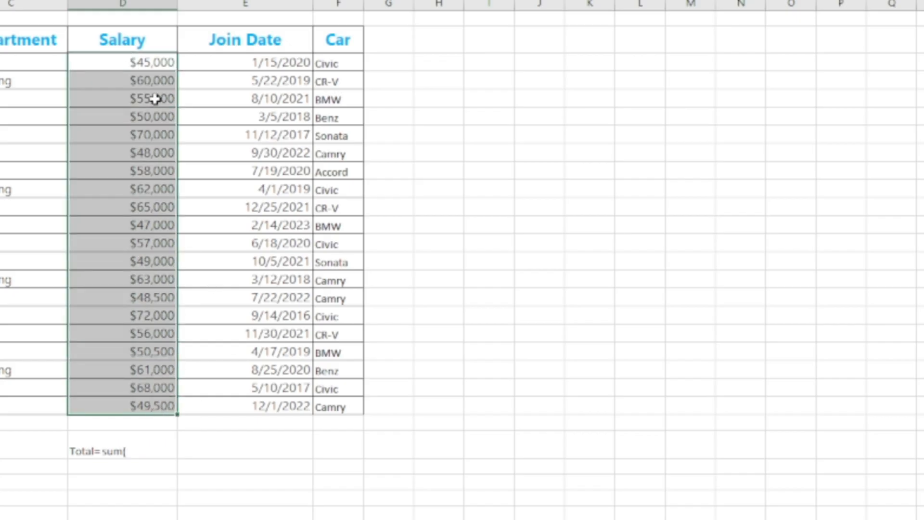
click(136, 452)
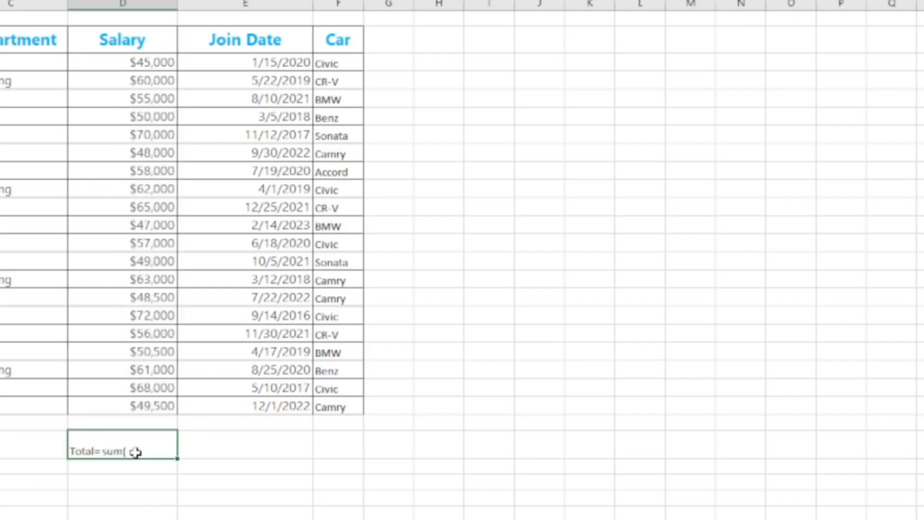
double_click(136, 451)
click(194, 449)
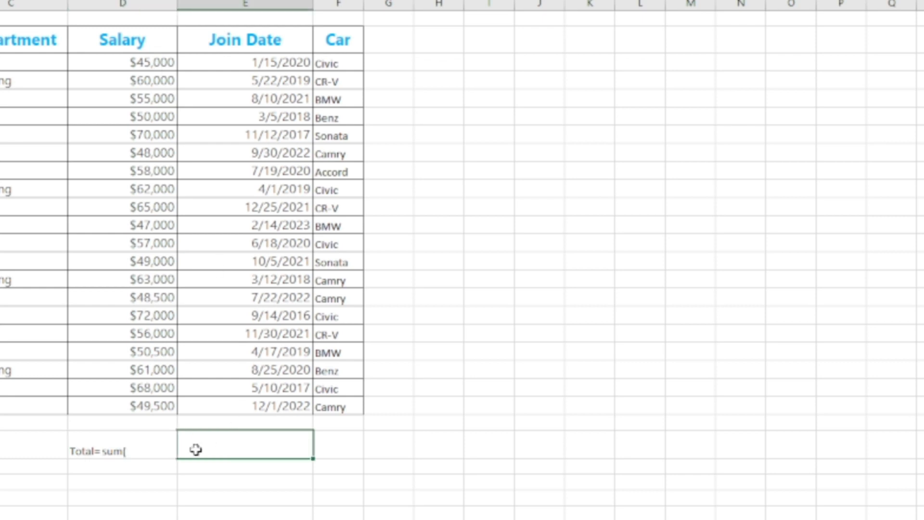
double_click(146, 455)
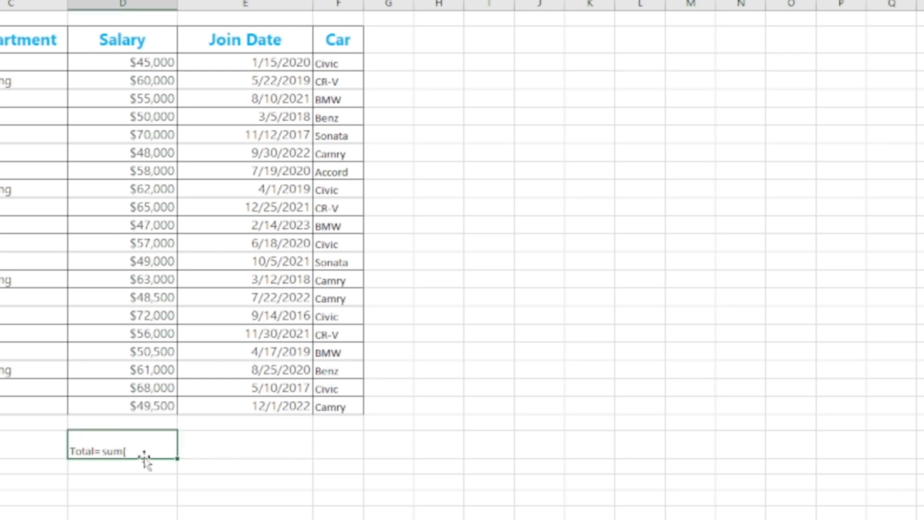
text(D3:D22))
key(Return)
Step: Try shortening the entry in D24 to Sum(D3:D22), and clear the cell
click(155, 445)
double_click(101, 451)
key(BackSpace)
key(BackSpace)
key(BackSpace)
key(BackSpace)
key(BackSpace)
key(BackSpace)
key(Delete)
text(S)
key(Return)
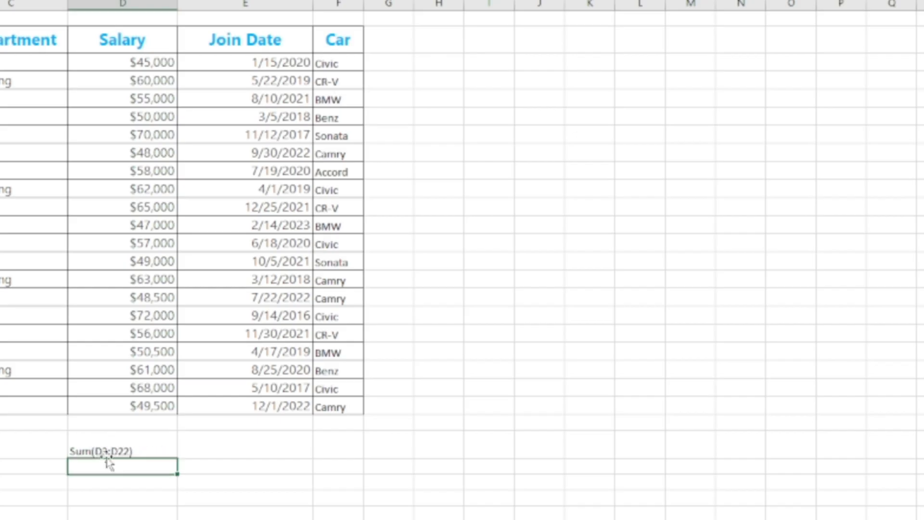
click(139, 437)
key(Delete)
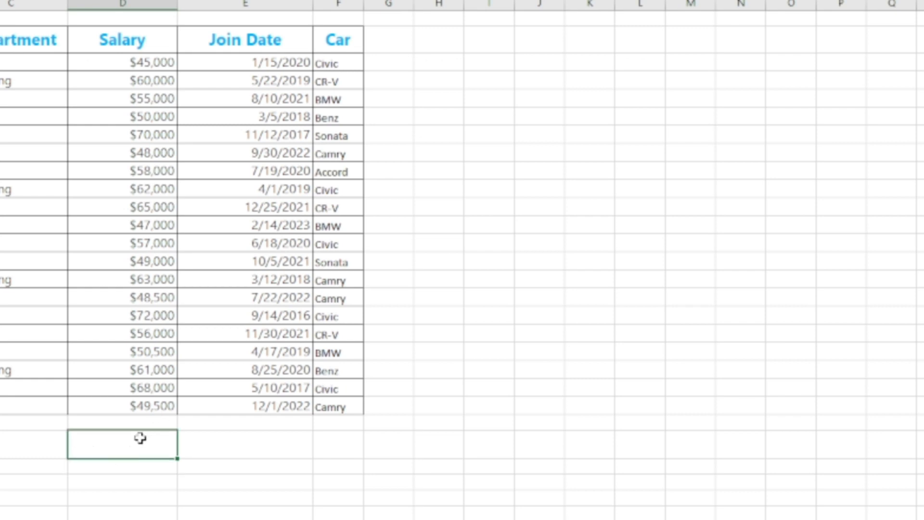
text(sum)
key(BackSpace)
text(m)
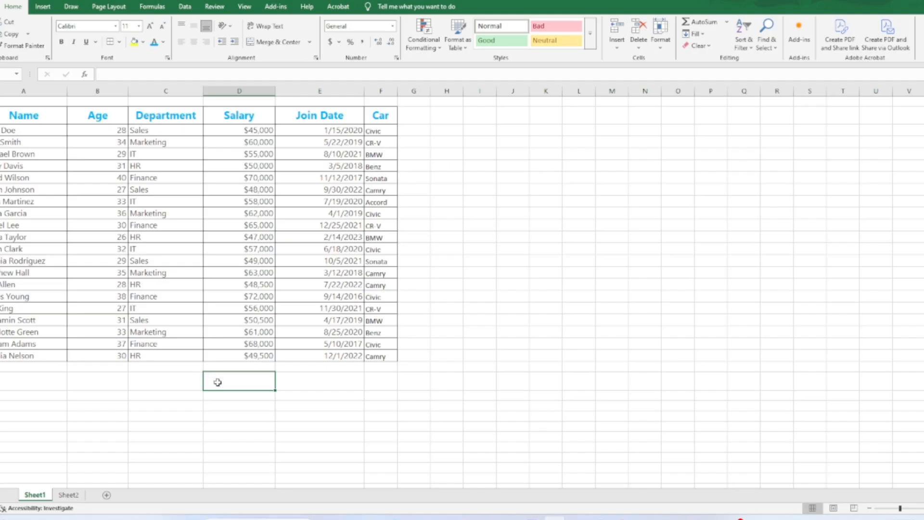
Step: Total all salaries in D24 with the formula =sum(D3:D22), and select the cell to check its formula
text(=sum)
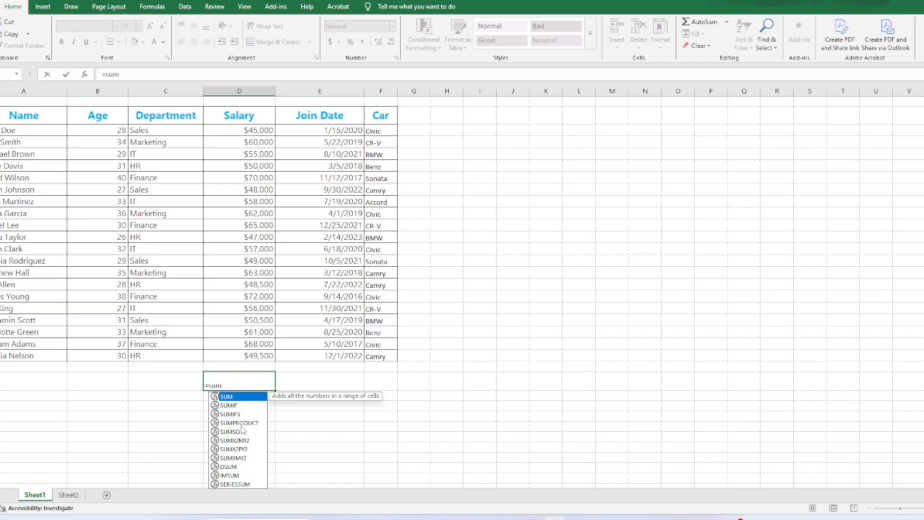
click(237, 385)
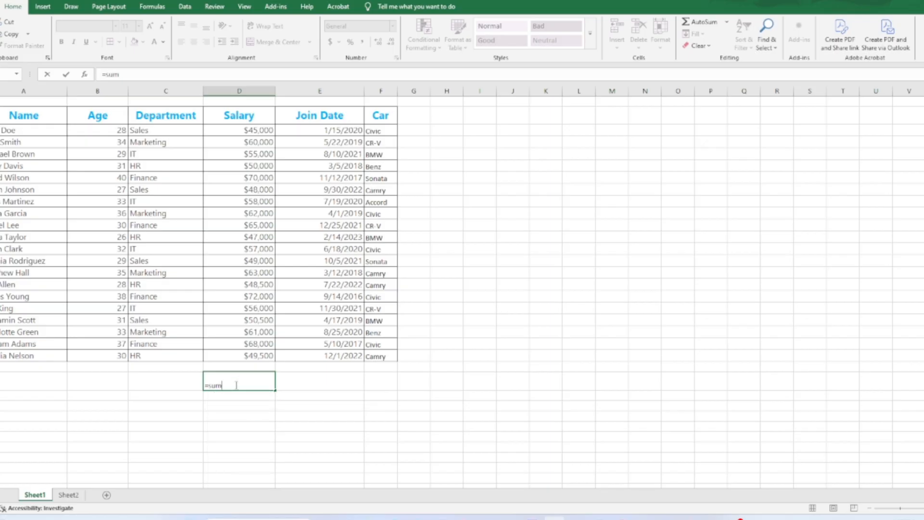
text(()
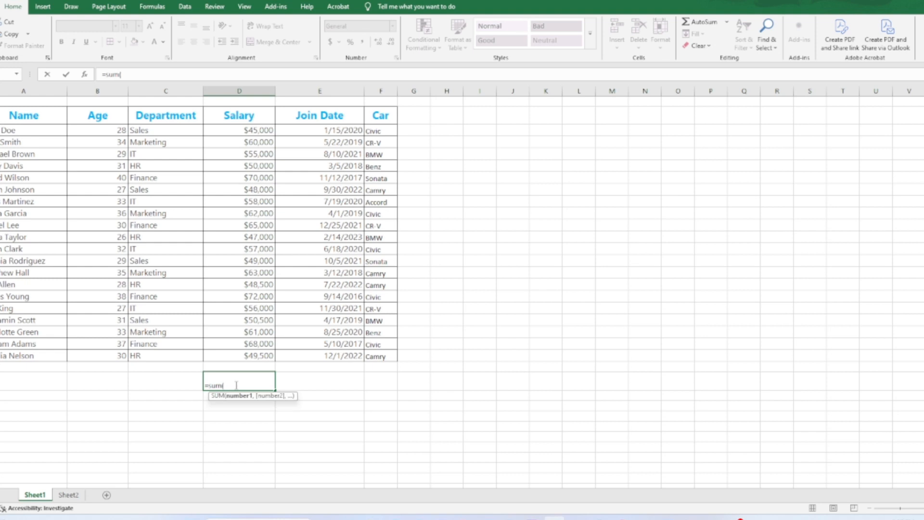
drag(245, 130, 239, 355)
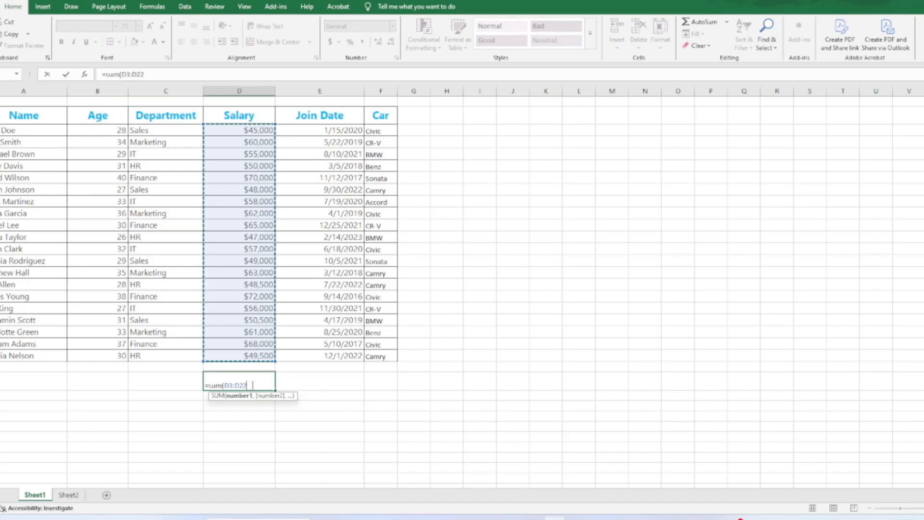
text())
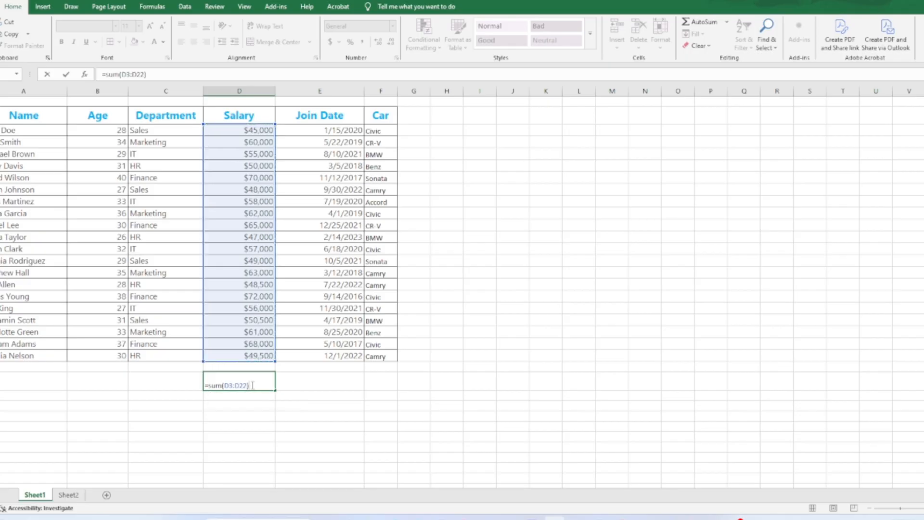
key(Return)
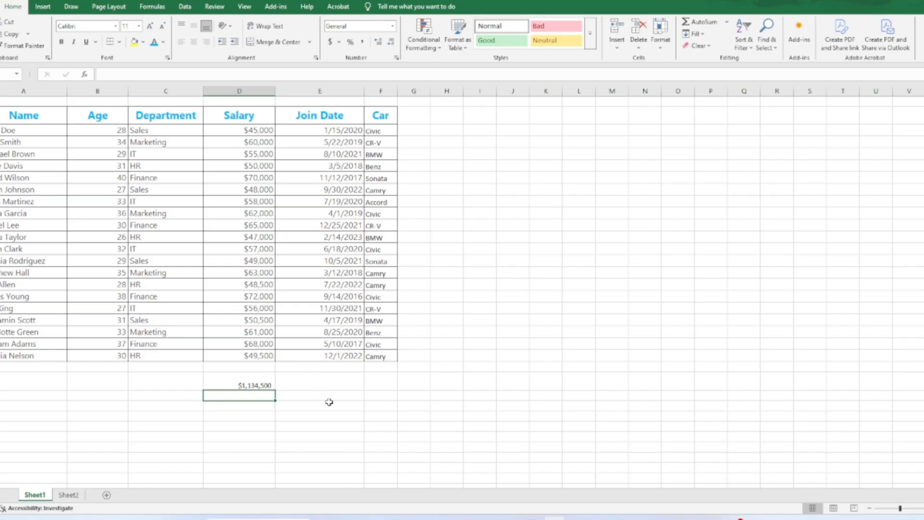
click(247, 385)
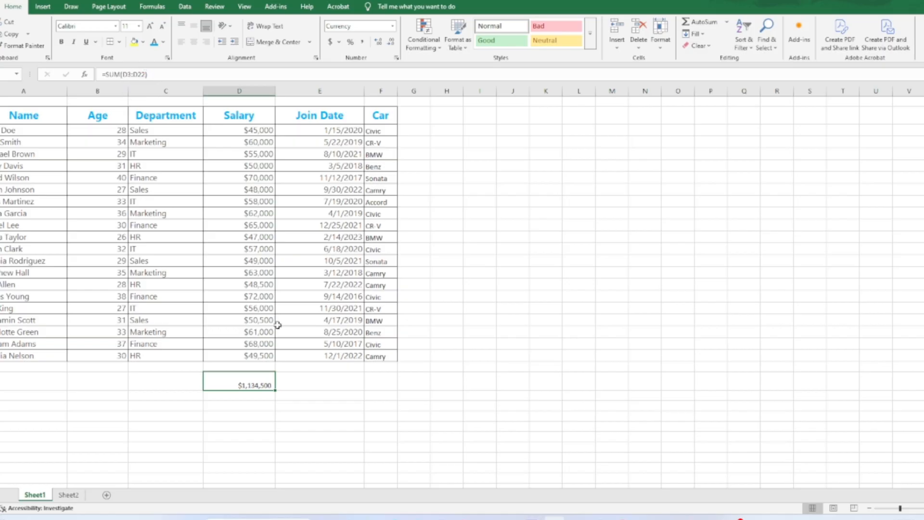
Step: Add up four individual salaries in D26 with the formula =sum(D6+D9+D13+D18)
click(241, 406)
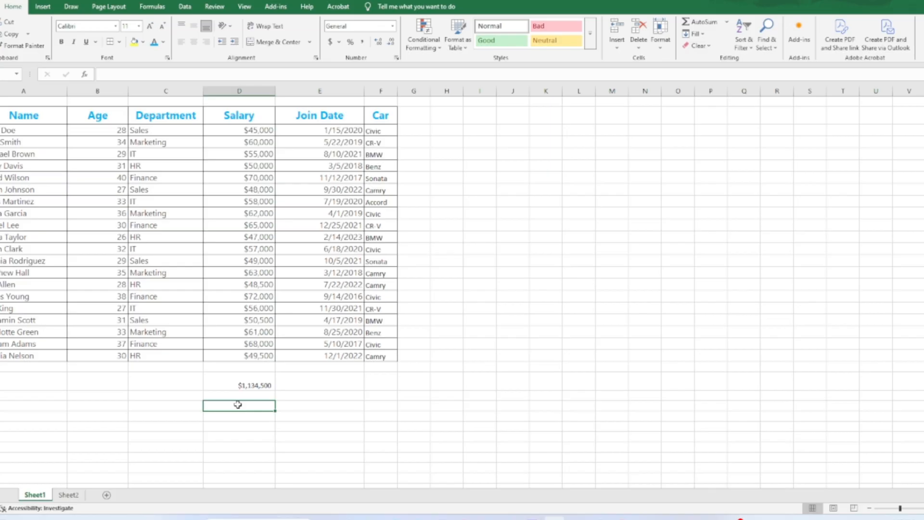
text(=)
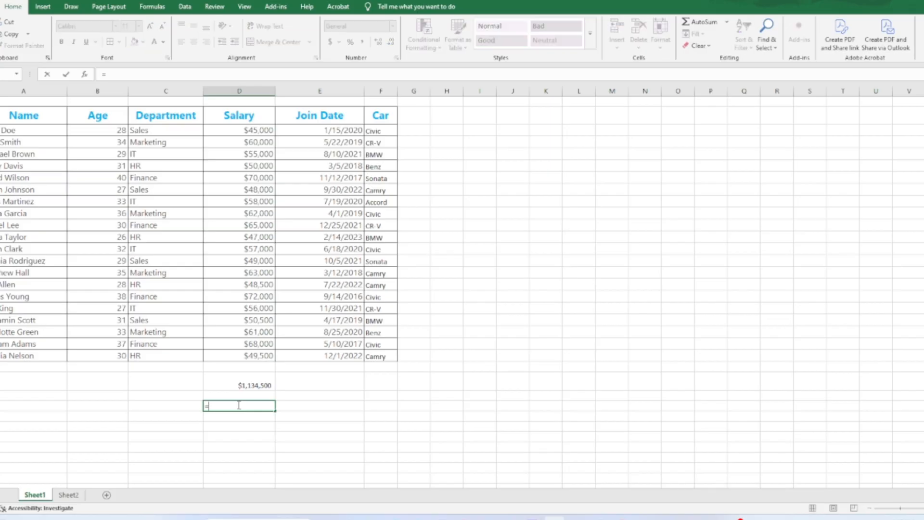
text(sum)
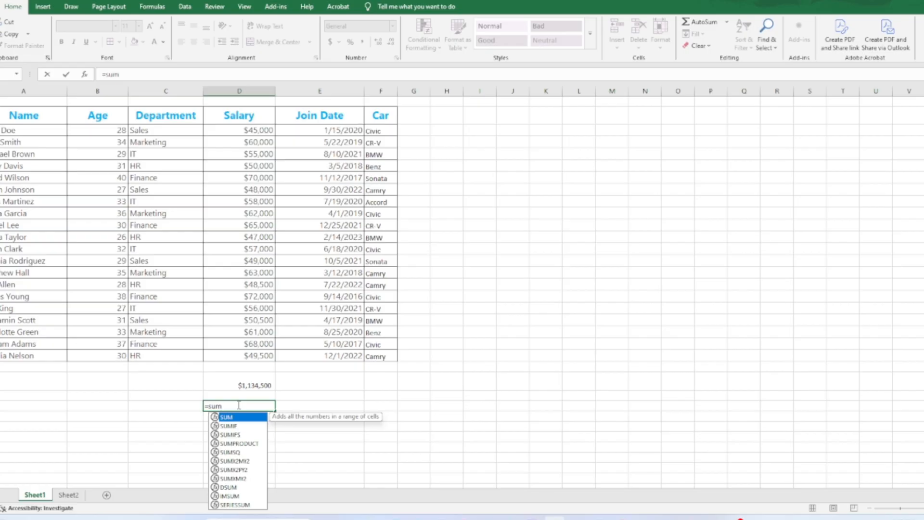
text(()
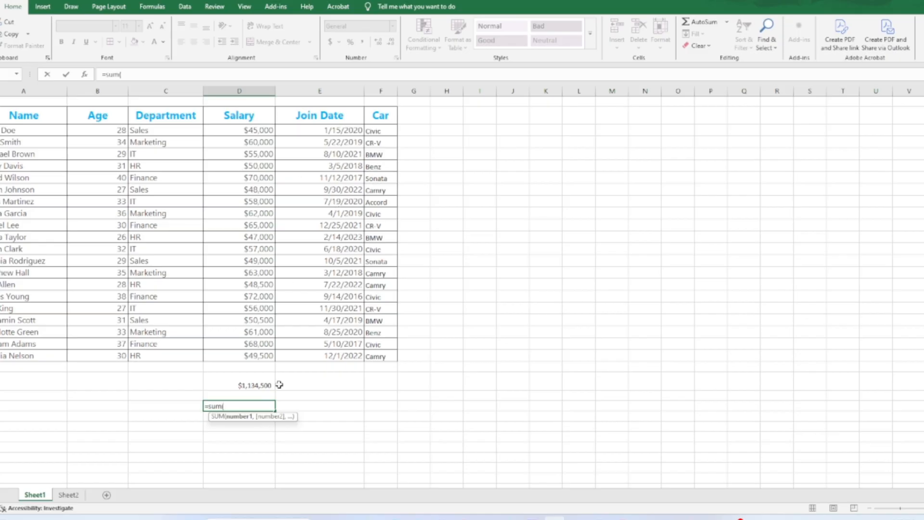
text(D6)
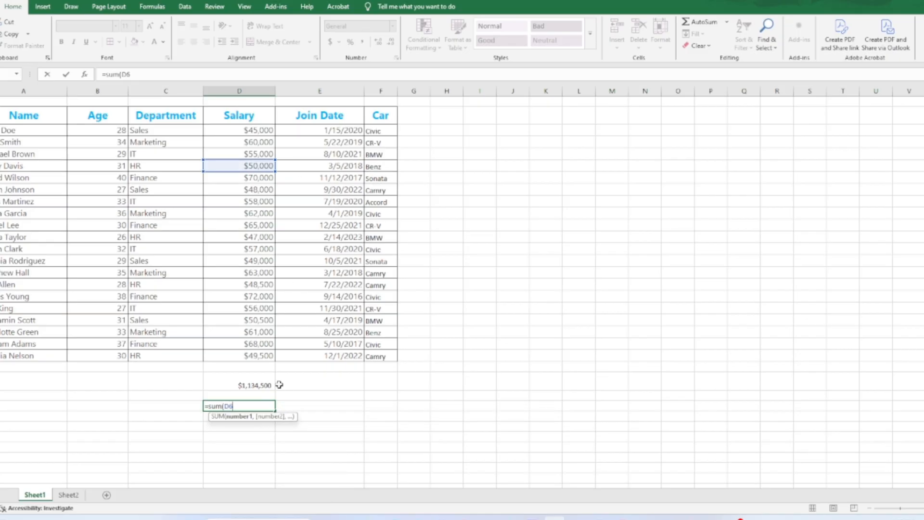
text(+)
click(251, 203)
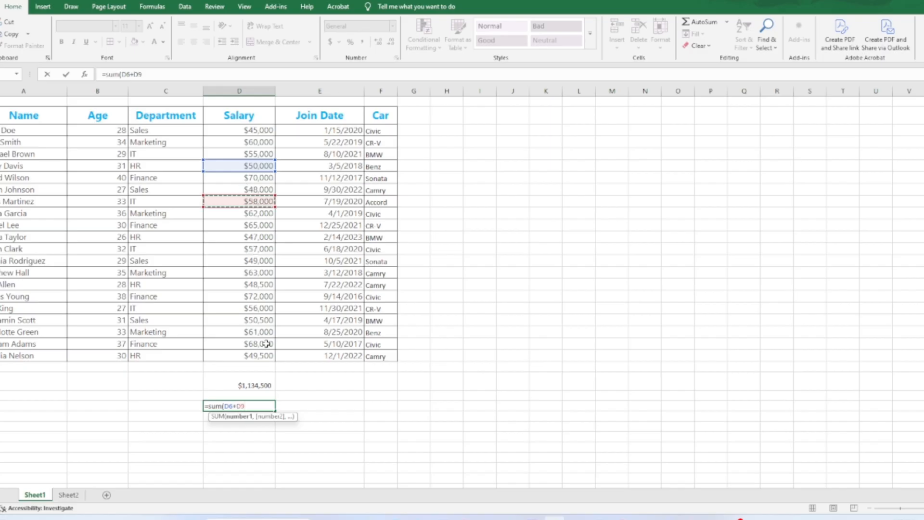
text(+)
click(255, 250)
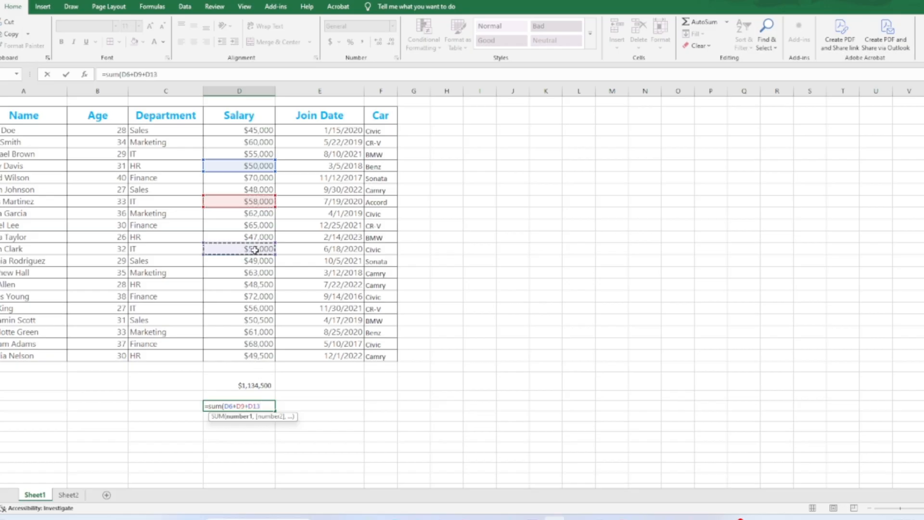
text(+)
click(244, 307)
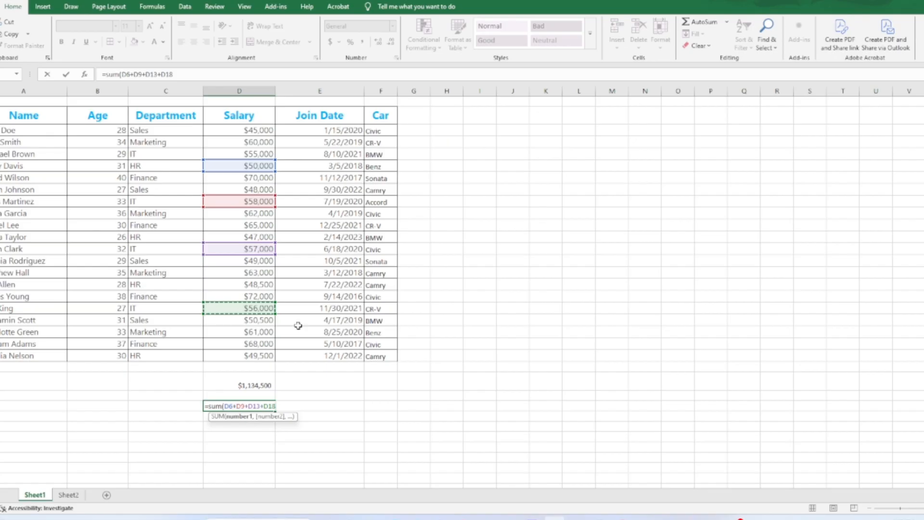
text())
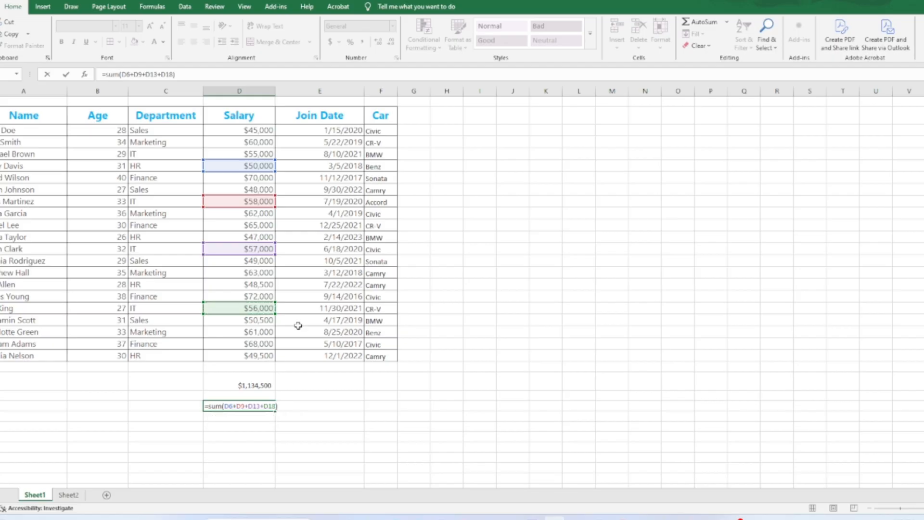
key(Return)
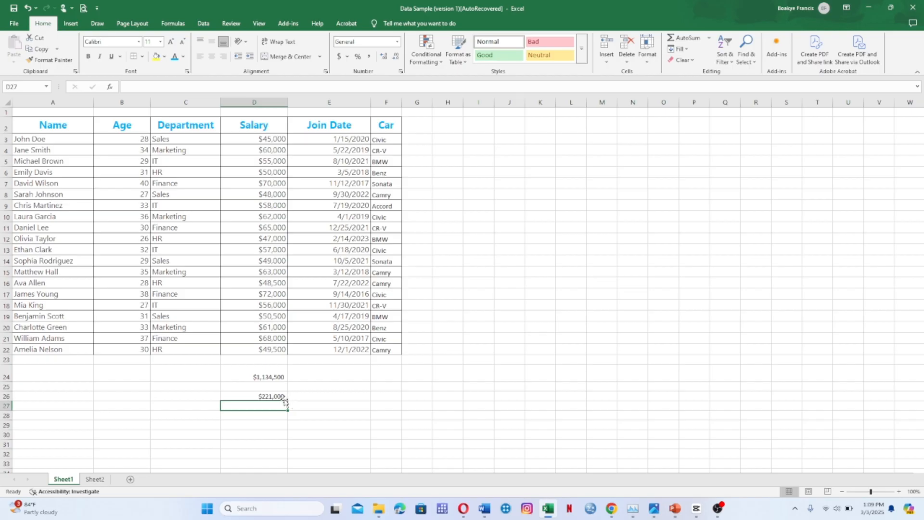
click(187, 396)
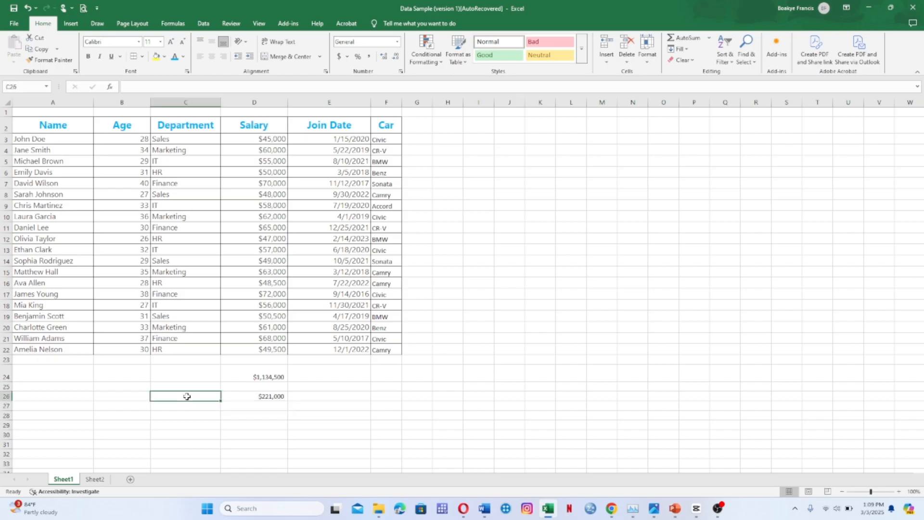
Step: Label the salary totals by entering IT sector in C26 and Entire firm in C24
text(IT)
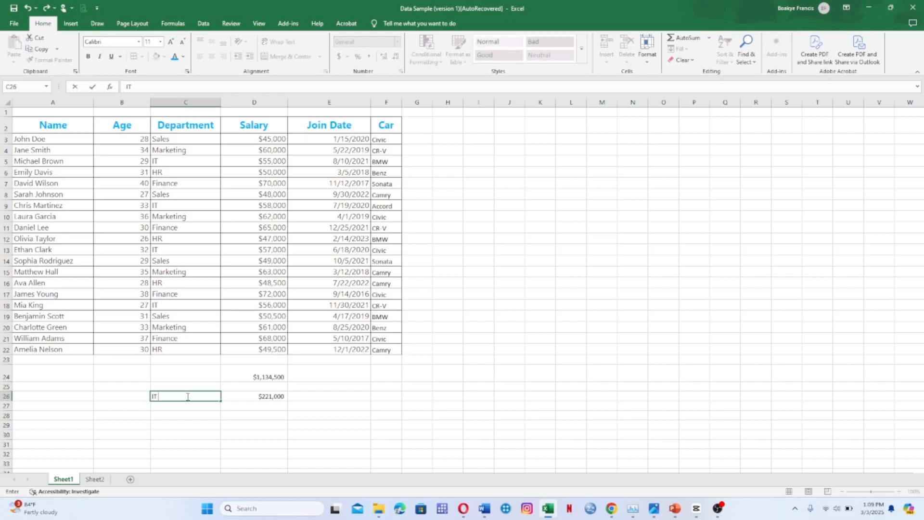
text( sector)
key(Up)
key(Up)
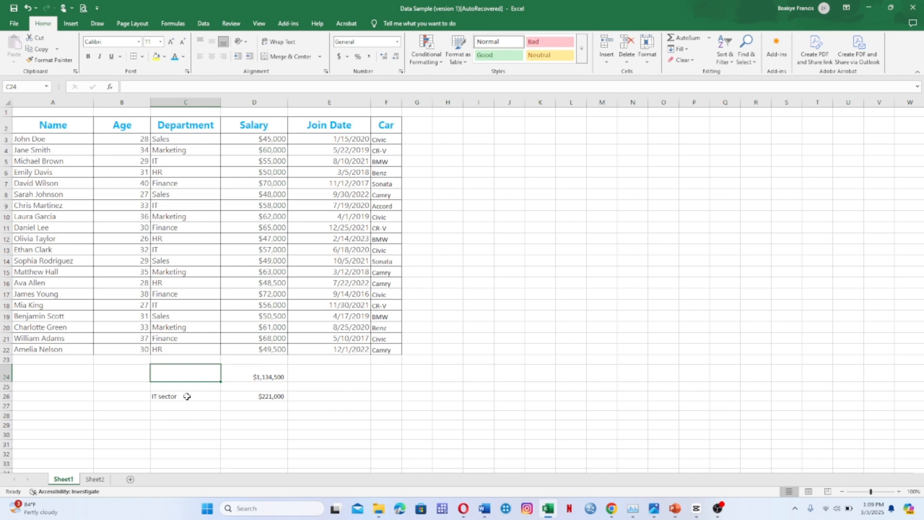
text(Entir)
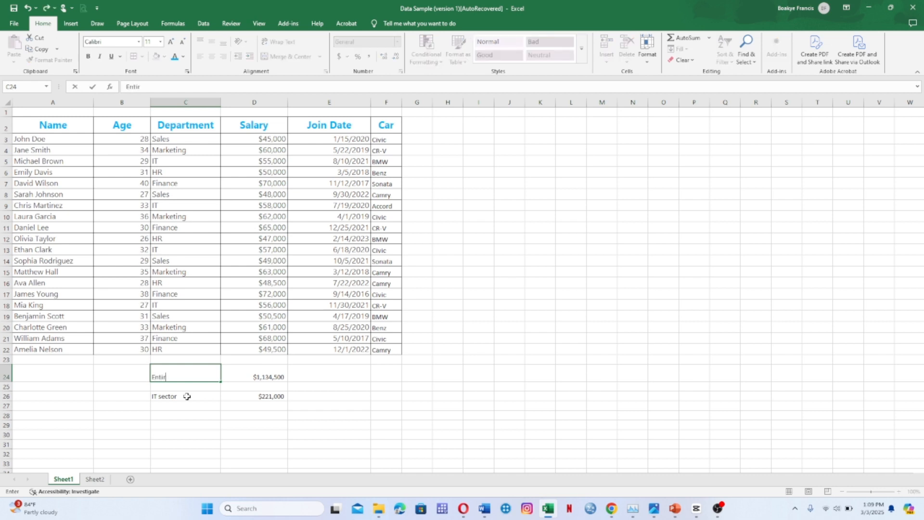
text(e firm)
click(178, 414)
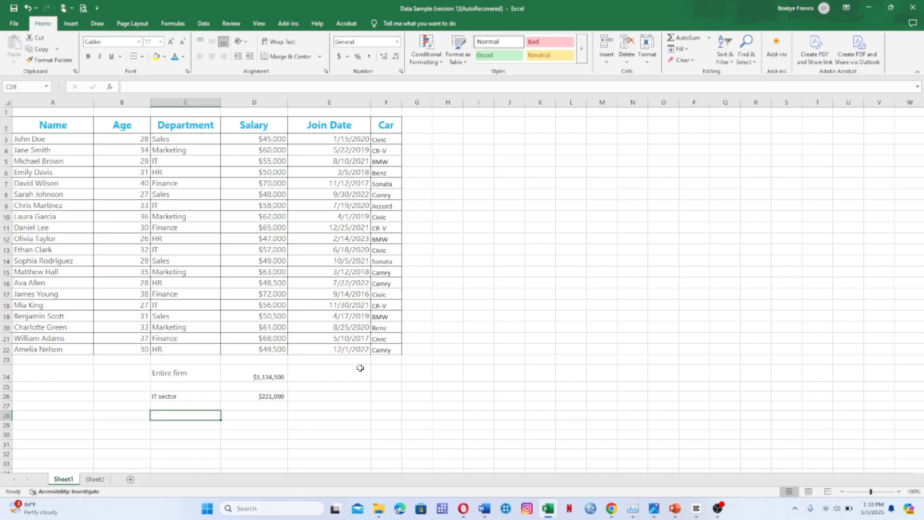
Step: Subtract the IT sector total from the entire firm total in D28 with the formula =(D24-D26)
key(Right)
text(+)
key(BackSpace)
text(=)
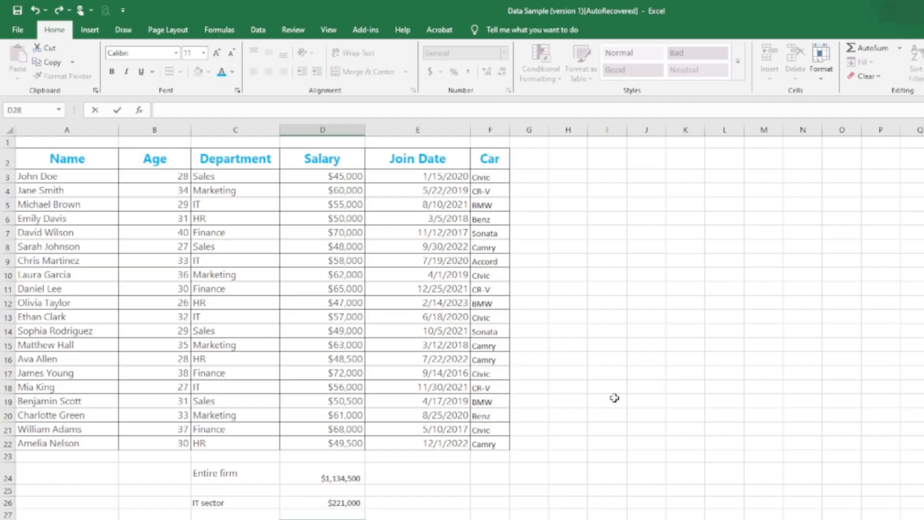
text(=)
text(()
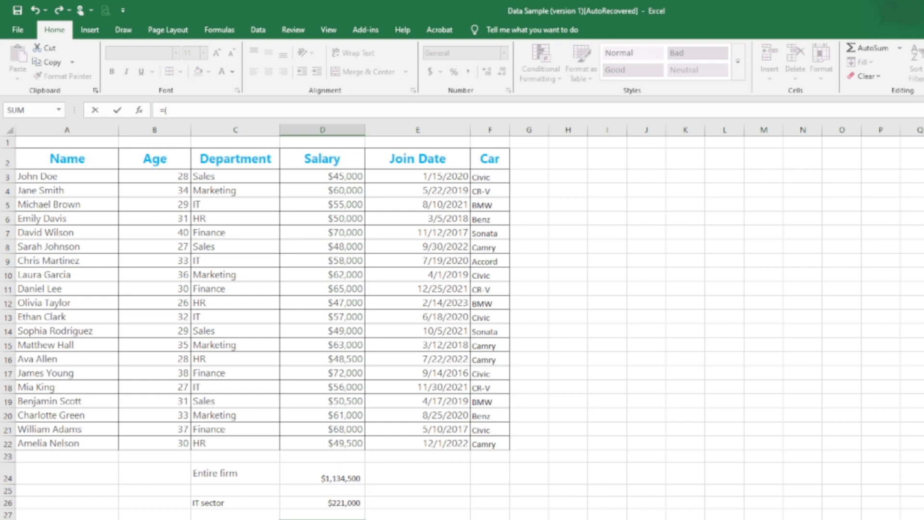
click(346, 477)
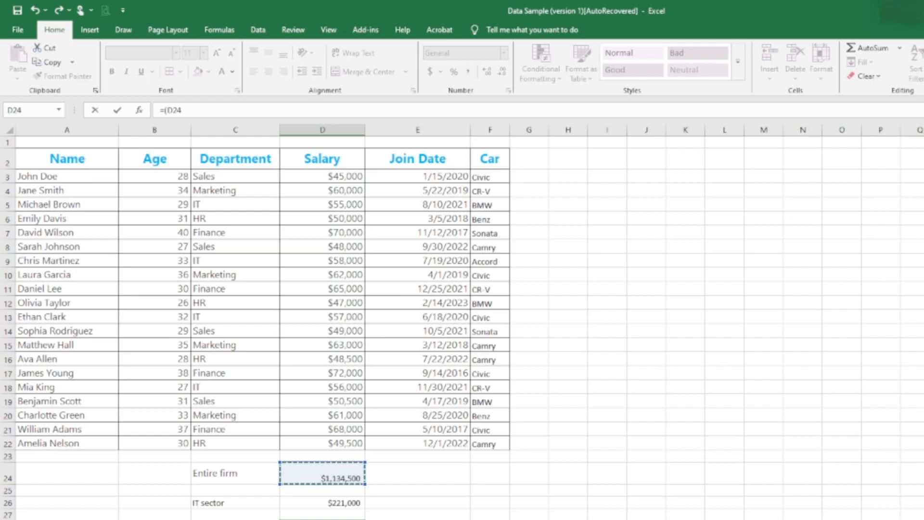
text(-)
click(344, 503)
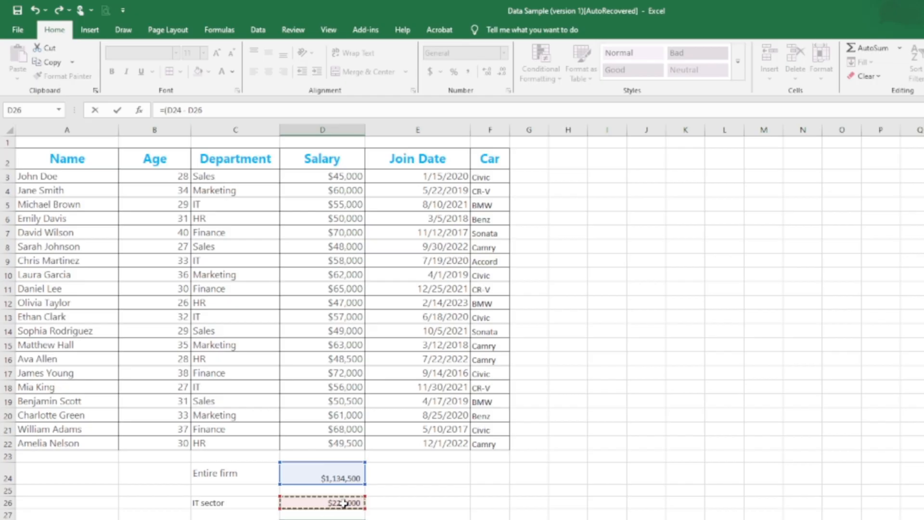
text())
key(Return)
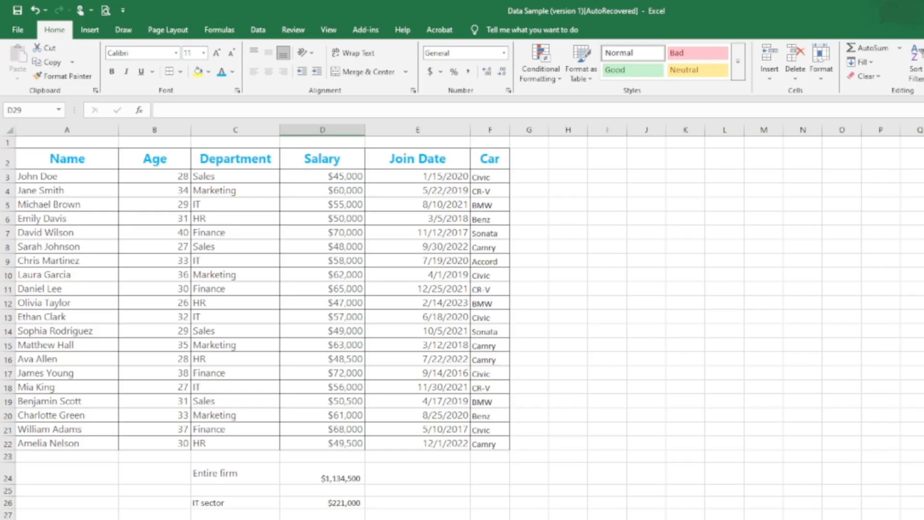
Step: Try the entry 45-34 in D30 without an equals sign, and add = in front of it to make it a formula
click(235, 519)
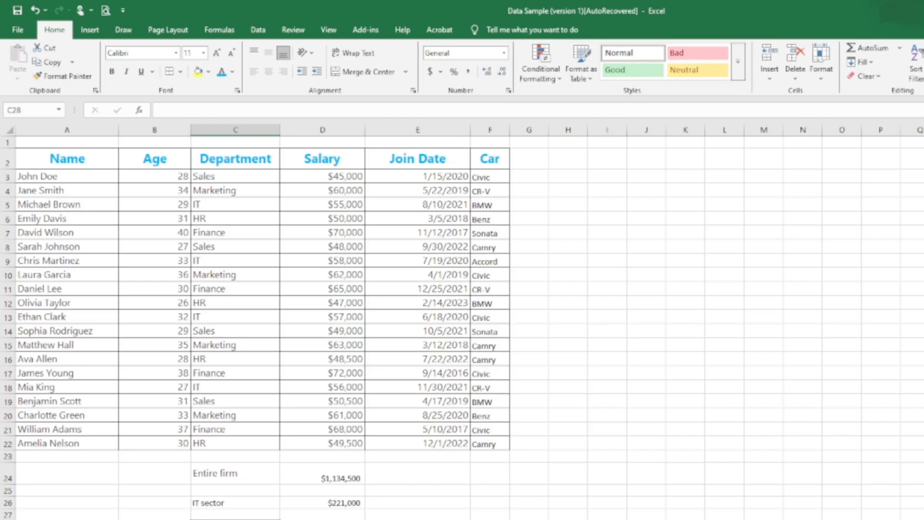
click(323, 519)
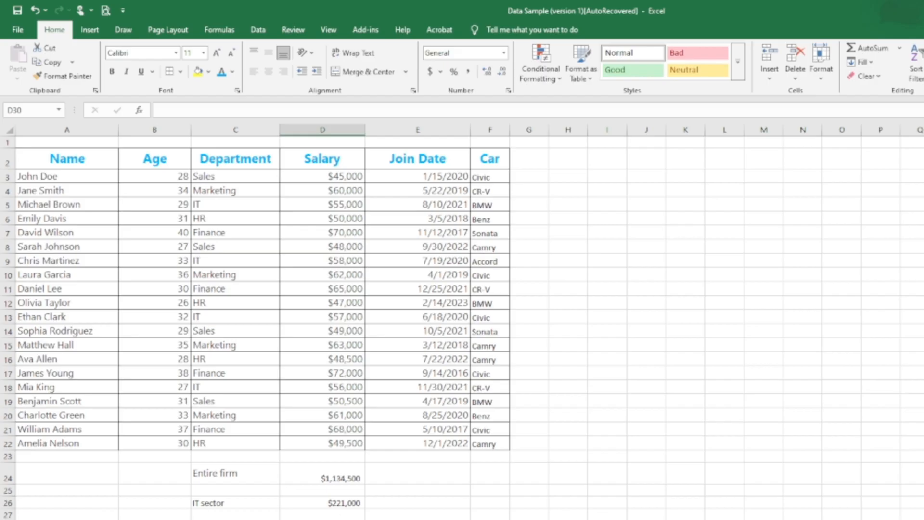
text(45)
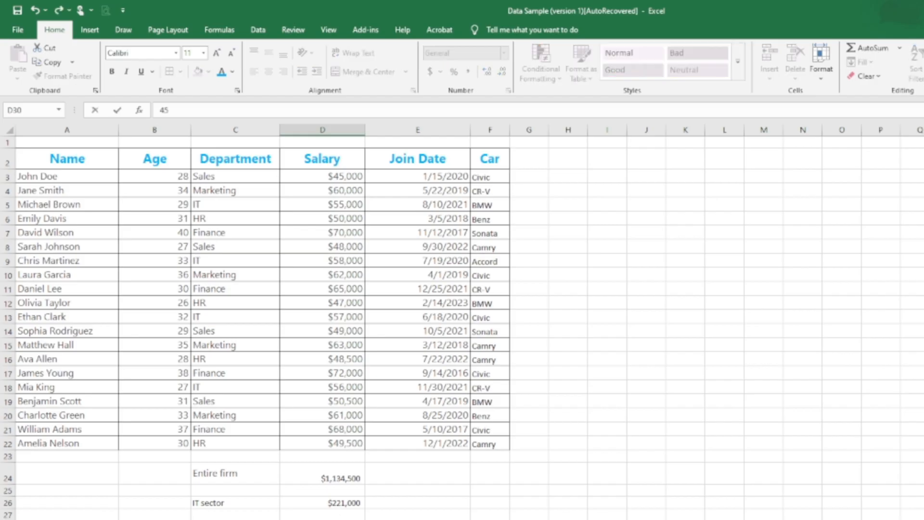
text(-34)
key(Return)
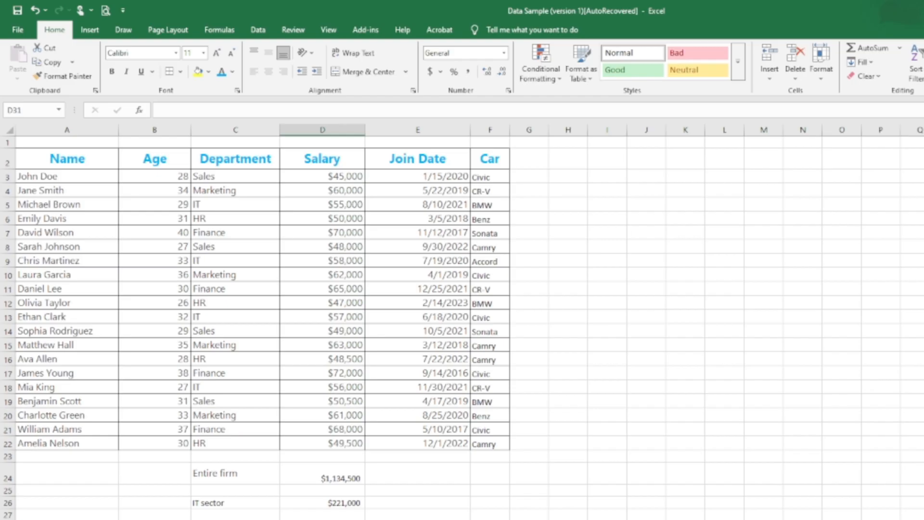
click(67, 519)
double_click(322, 519)
key(Home)
text(=)
key(Return)
Step: Try the calculation =12+12 in D31, and clear the trial entries from D31 and D30
text(=12)
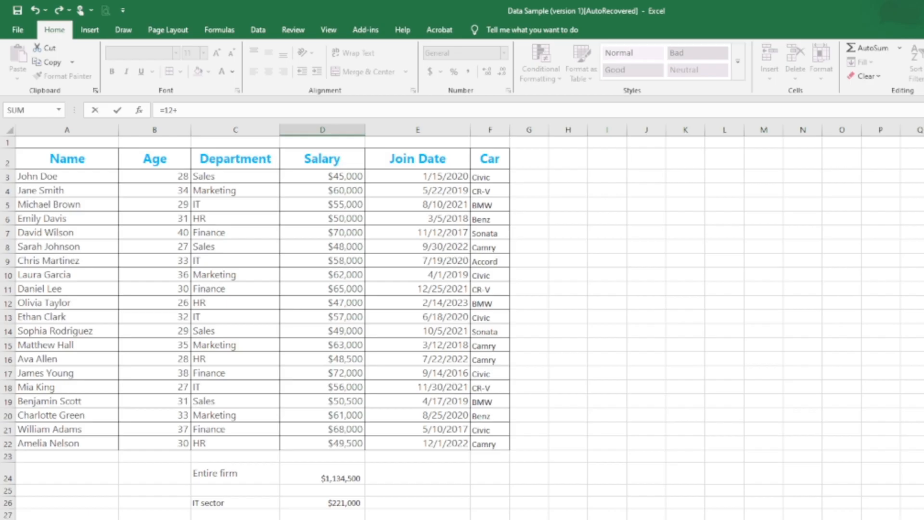
text(+12)
key(Return)
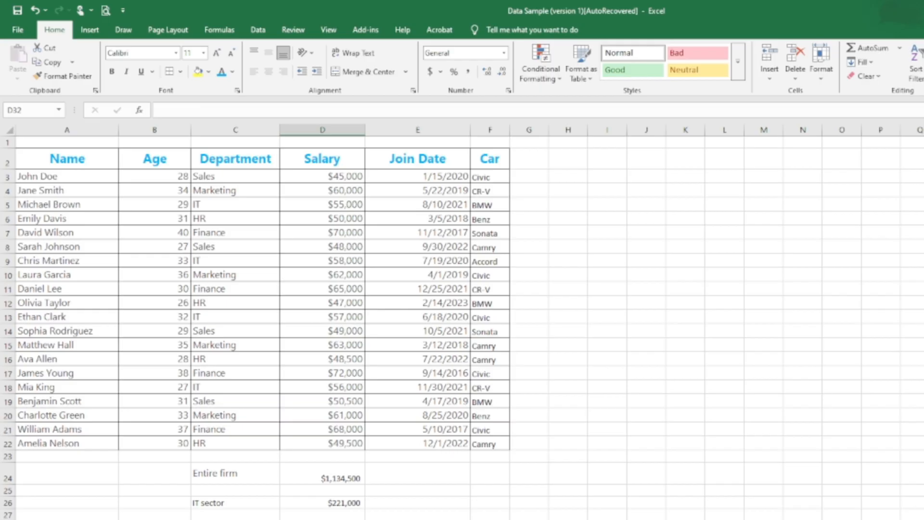
key(Up)
key(Delete)
key(Up)
key(Delete)
Step: Find the highest age in B26 with the formula =max(B3:B22)
click(235, 519)
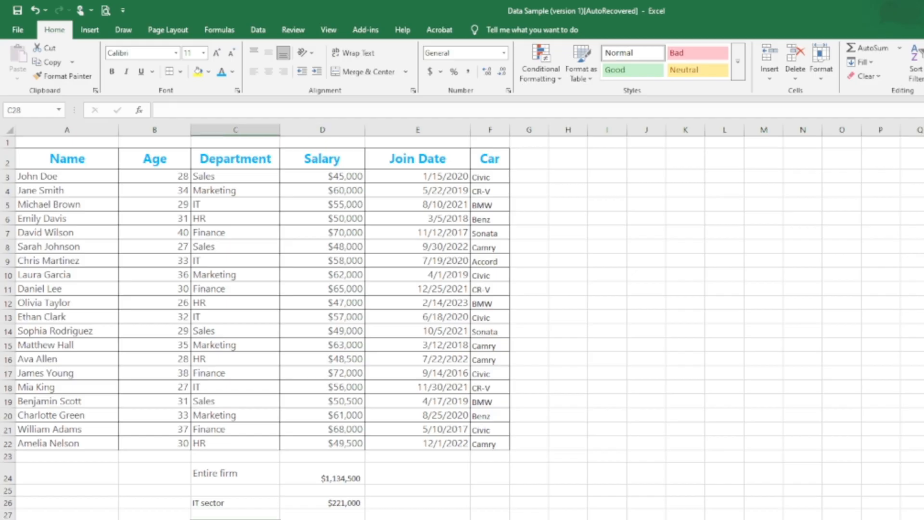
key(Down)
key(Down)
click(159, 503)
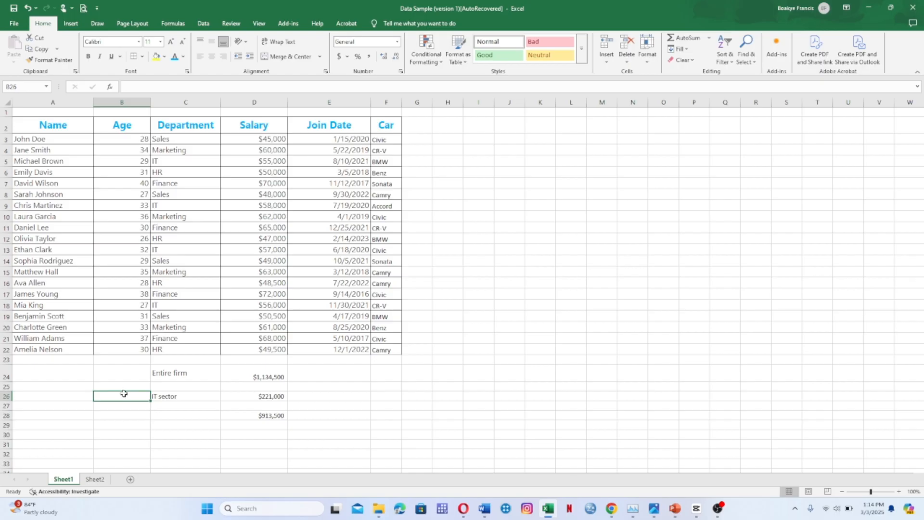
text(=ma)
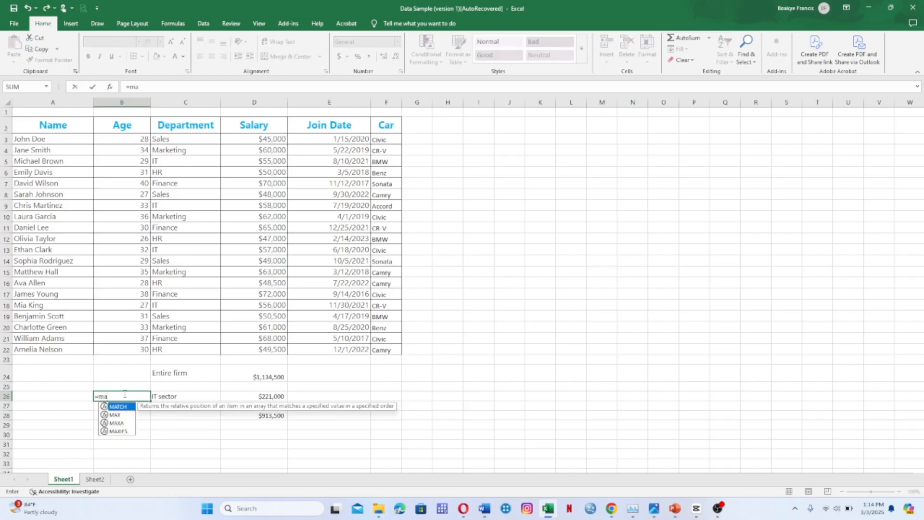
text(x()
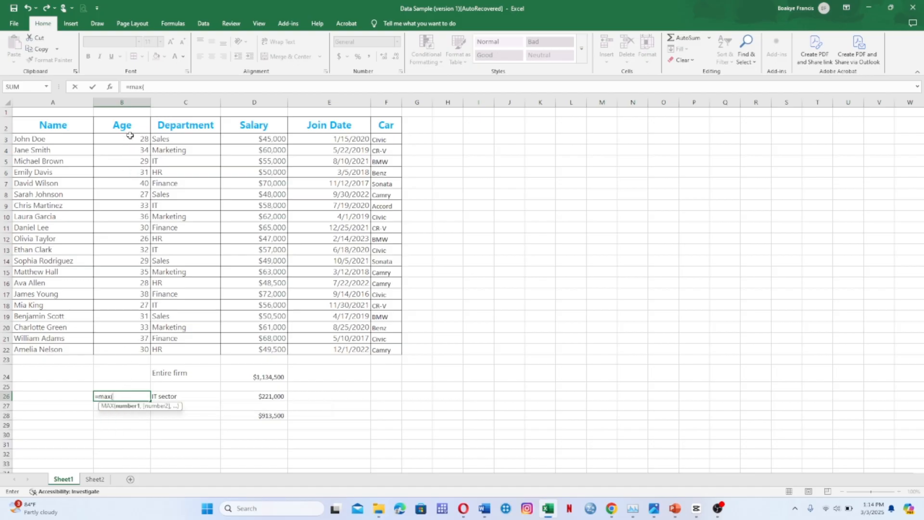
drag(130, 135, 135, 350)
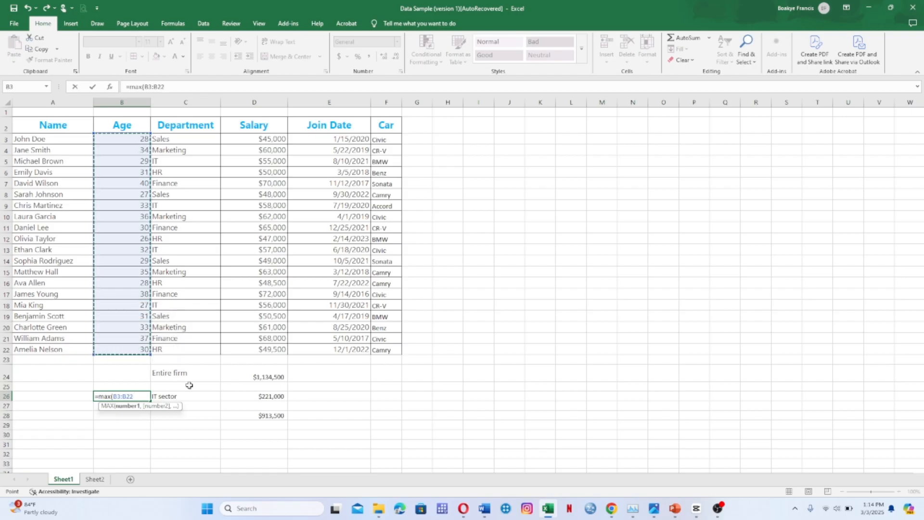
text())
key(Return)
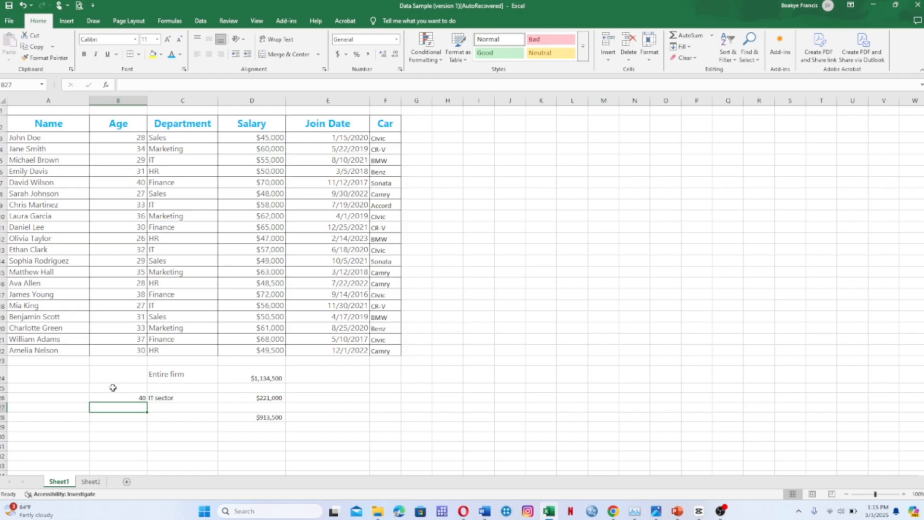
Step: Find the lowest age in B27 with the formula =Min(B3:B22)
text(=)
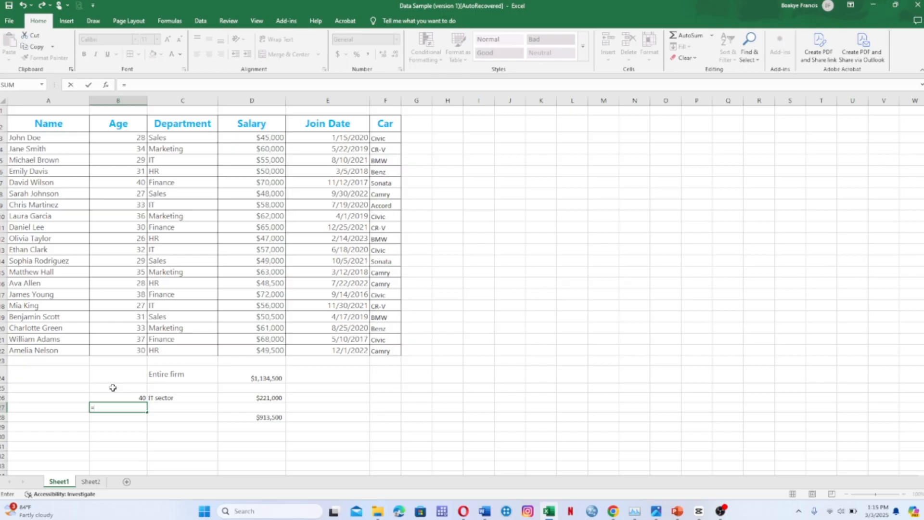
text(M)
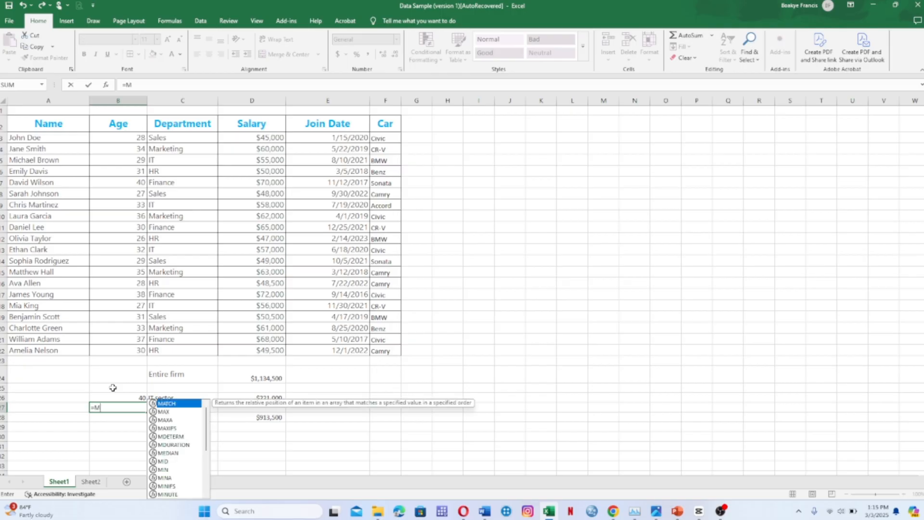
text(in)
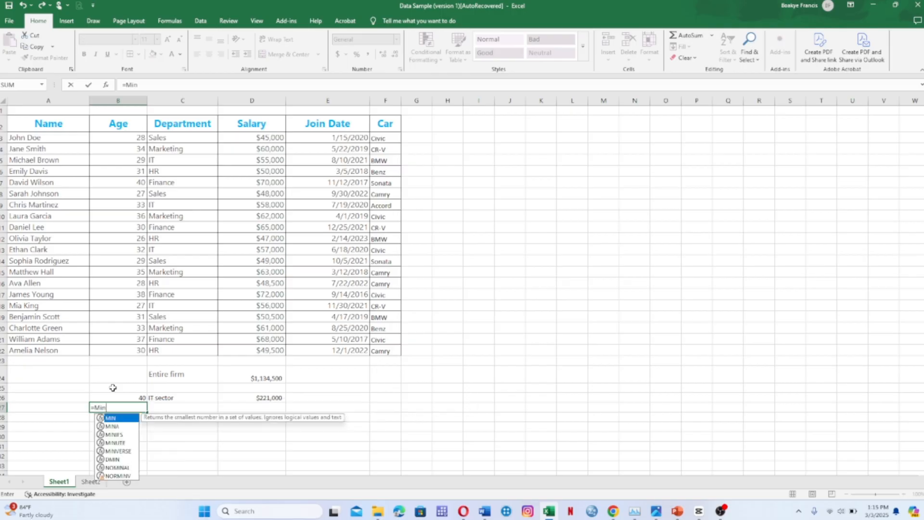
text(()
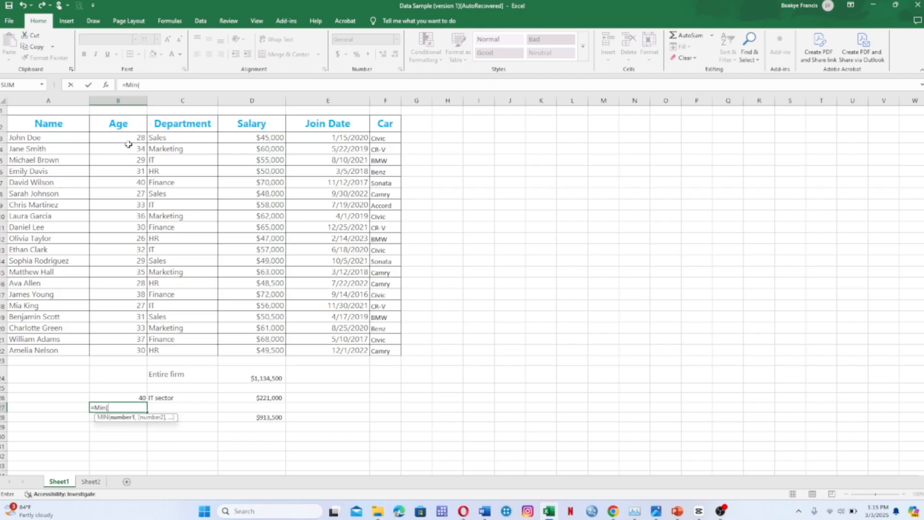
drag(129, 137, 119, 352)
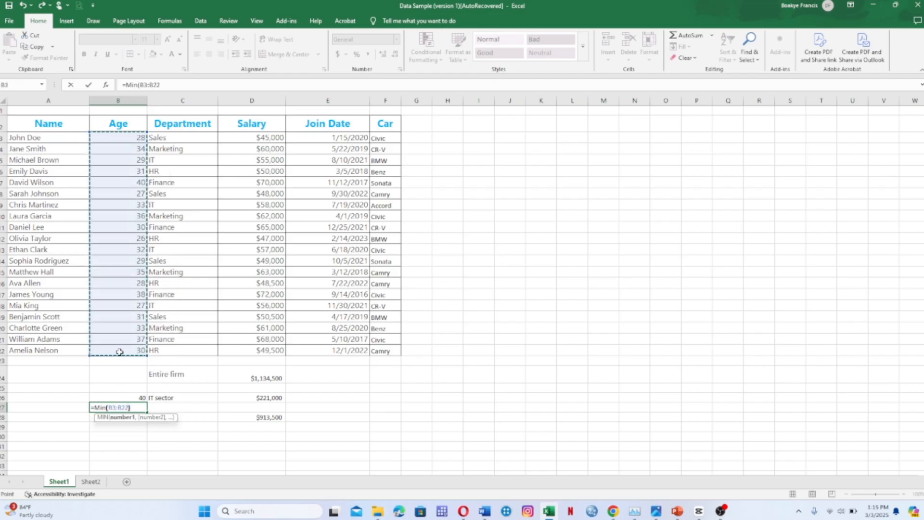
text())
key(Return)
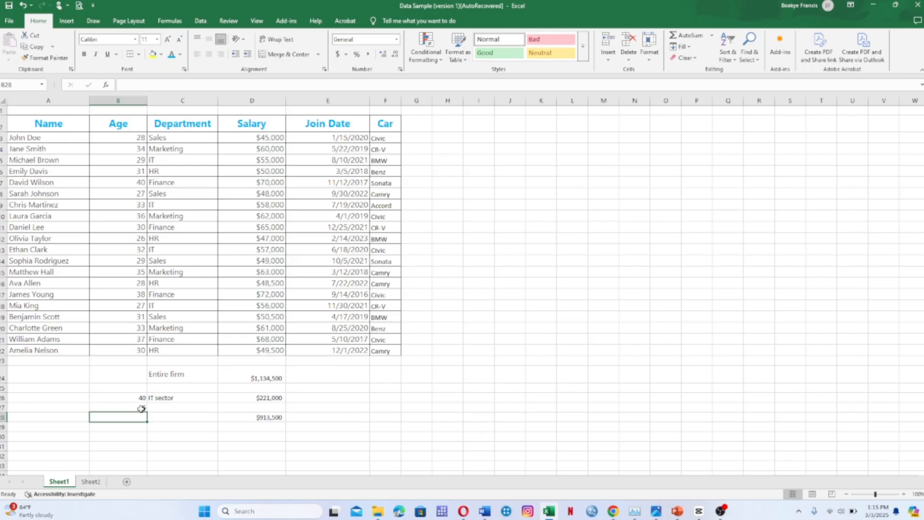
Step: Insert the current date in A30 with the formula =Today()
click(21, 436)
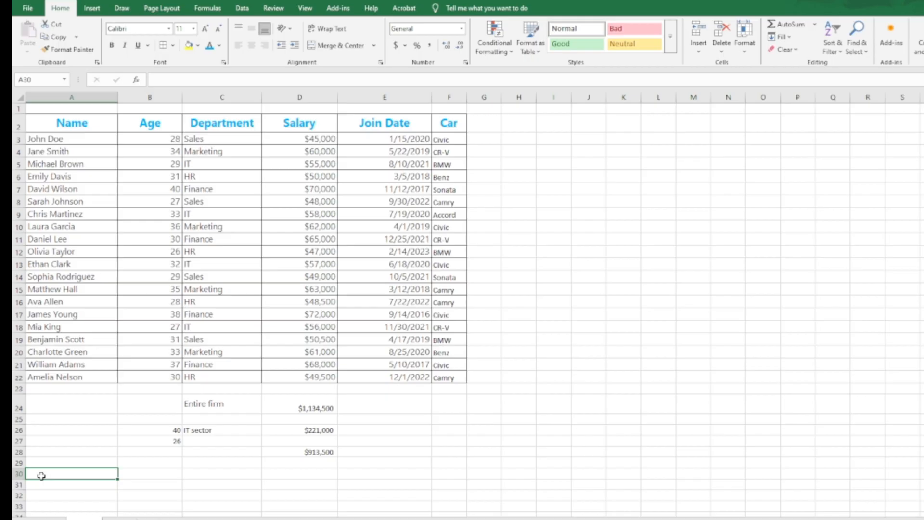
text(=Today)
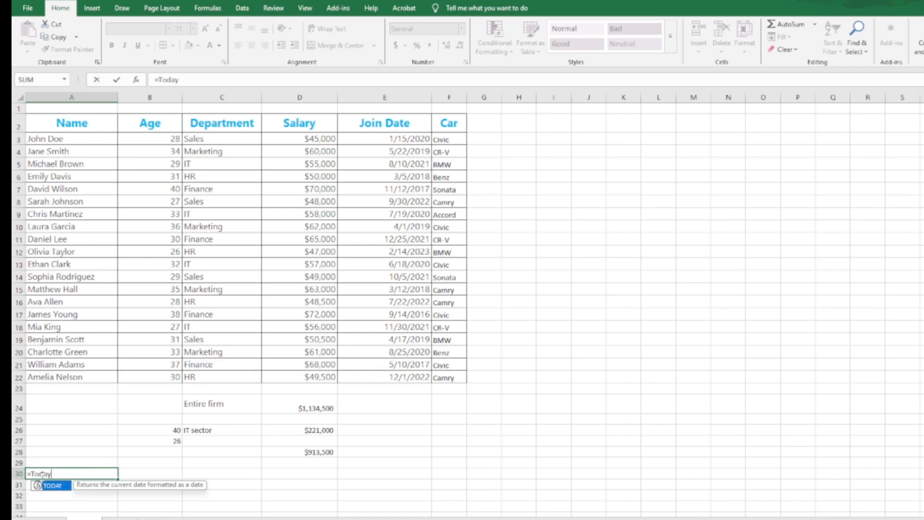
text(())
key(Return)
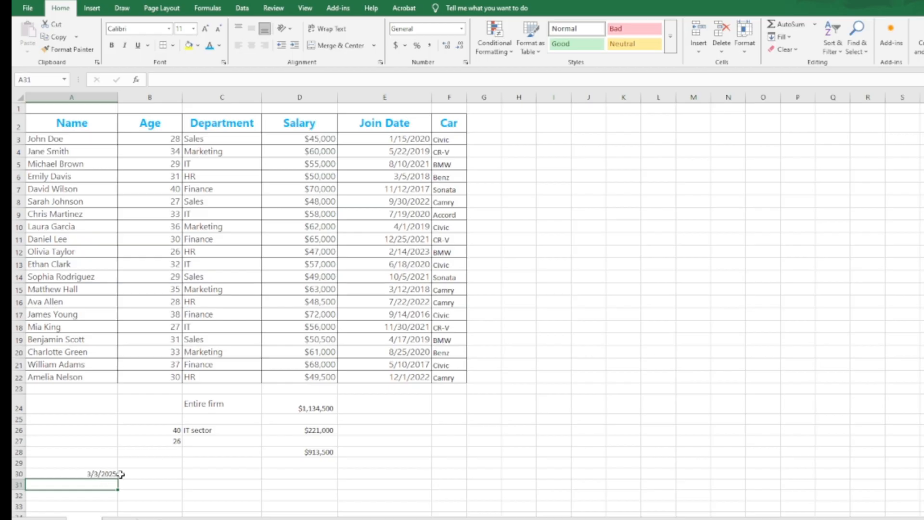
Step: Apply the Long Date number format to the current date in A30
click(68, 473)
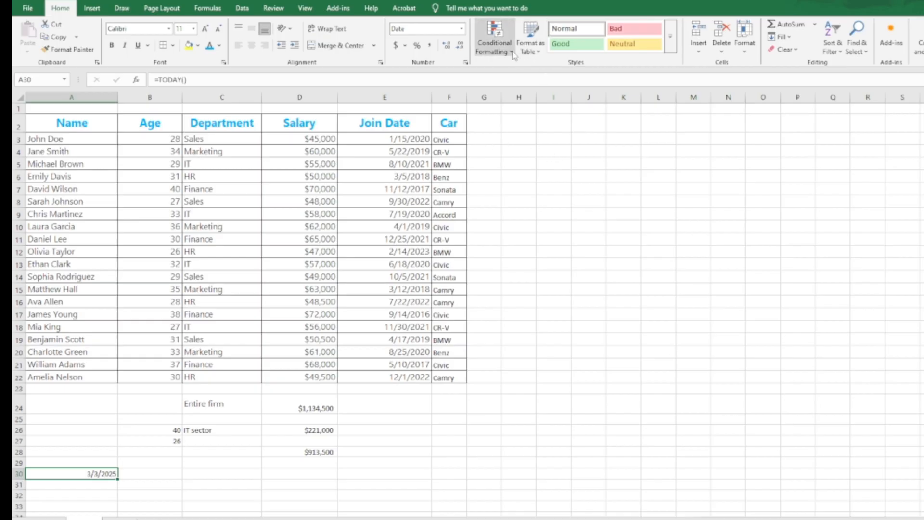
click(462, 30)
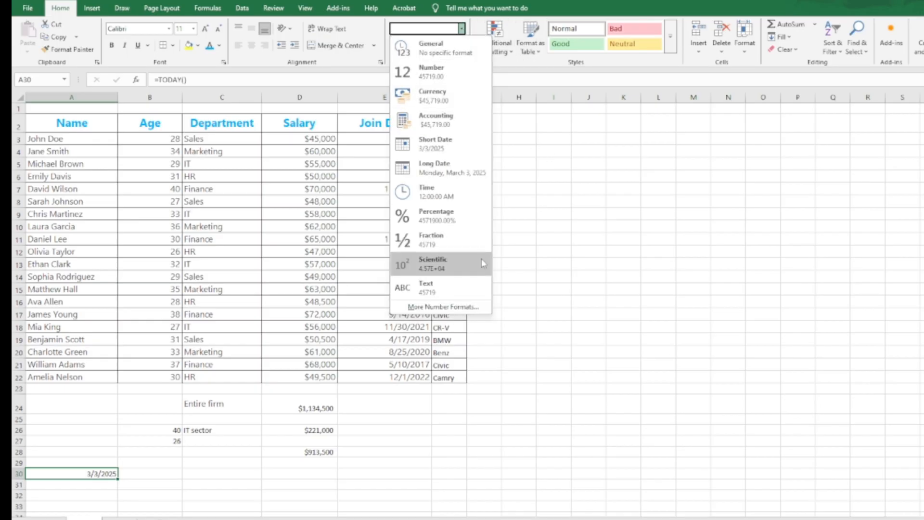
click(479, 175)
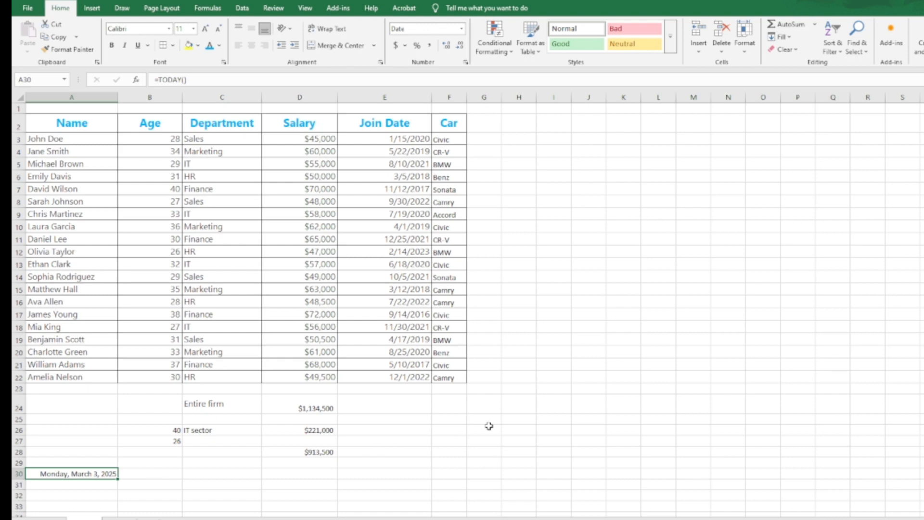
click(442, 452)
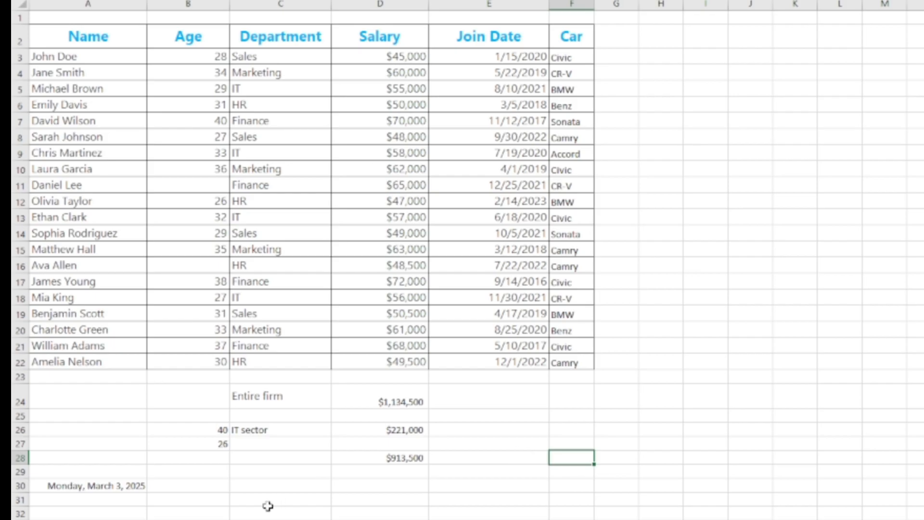
Step: Count the filled-in ages in B31 with the formula =count(B3:B22)
click(208, 501)
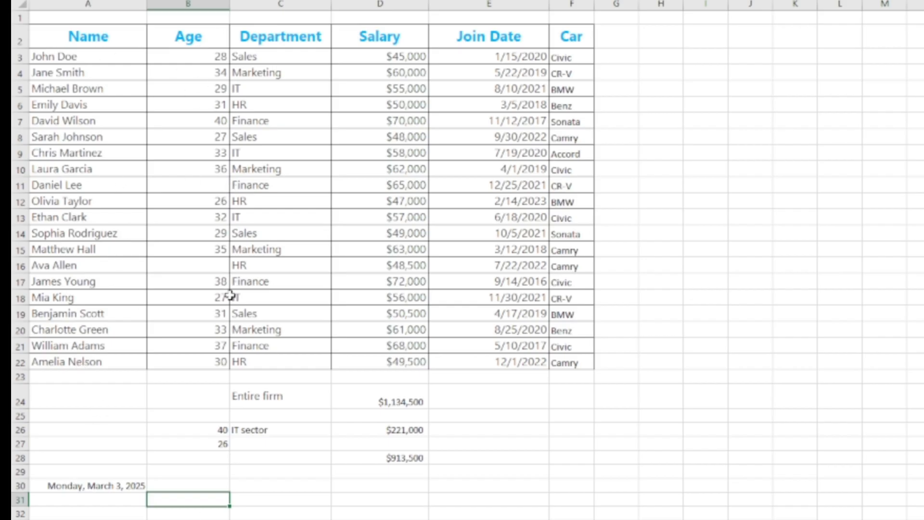
text(=count)
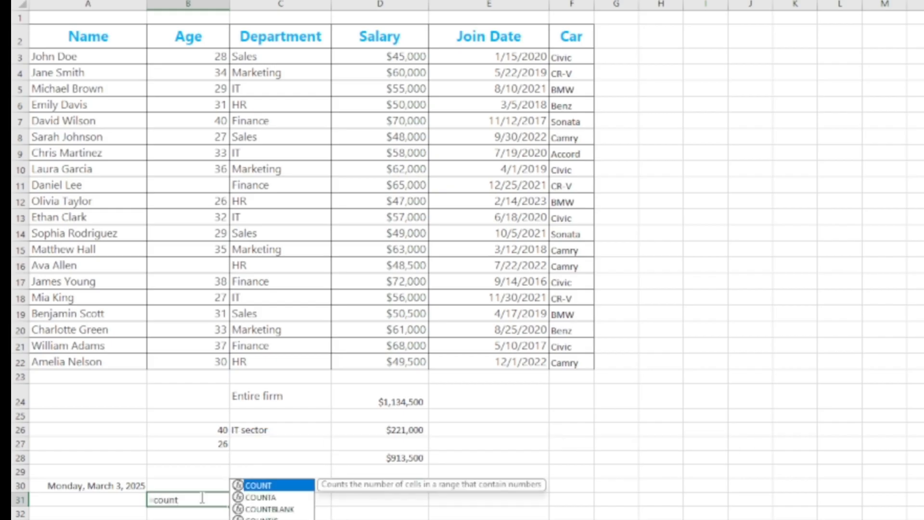
text(()
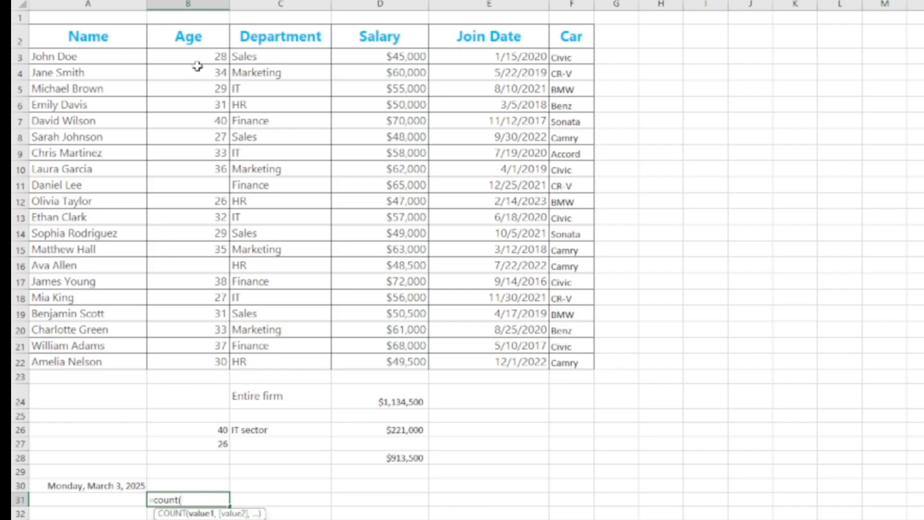
drag(196, 58, 181, 365)
text())
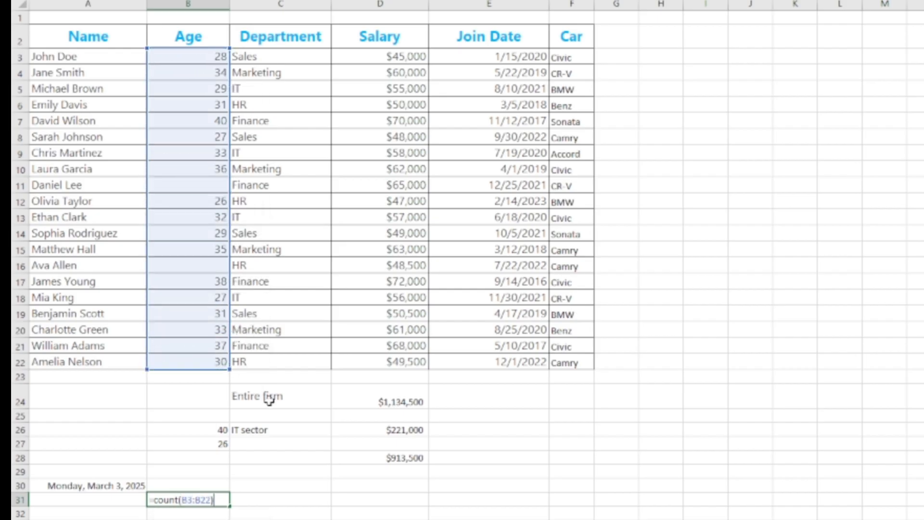
key(Return)
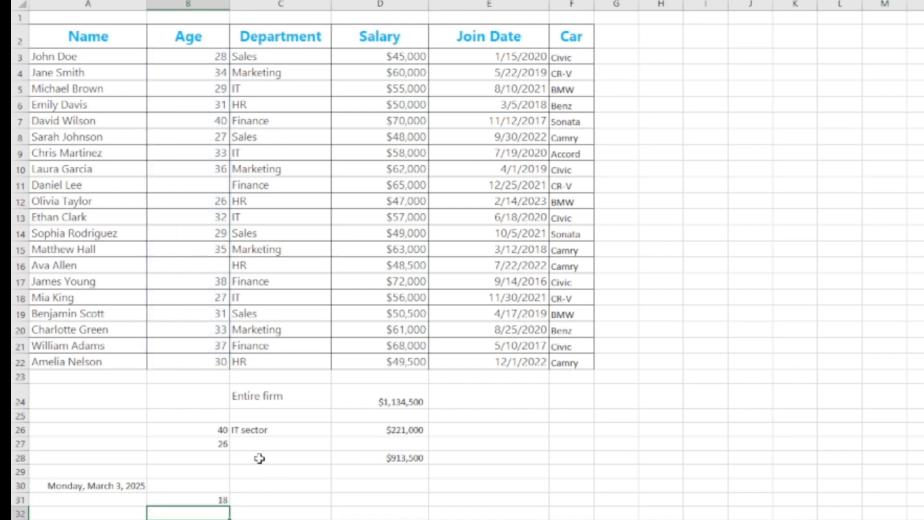
click(197, 499)
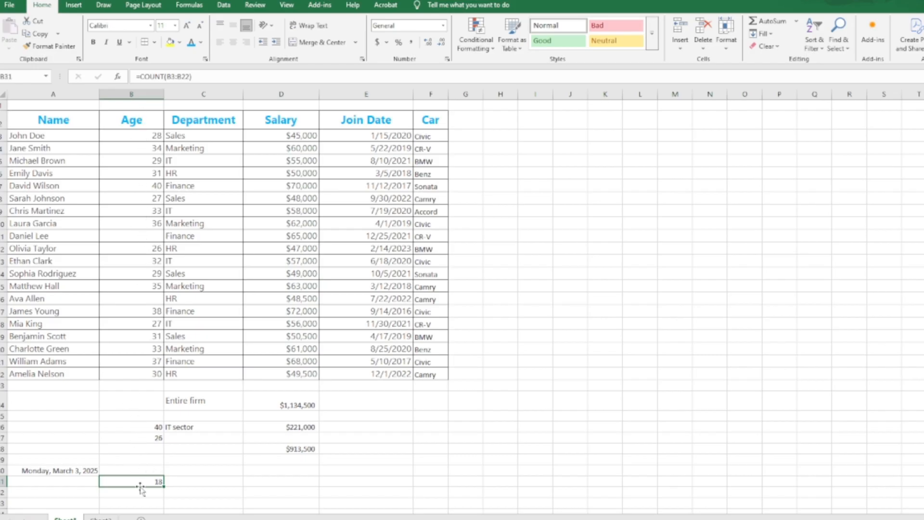
Step: Fill the two blank ages with 28 in B11 and 27 in B16
click(150, 235)
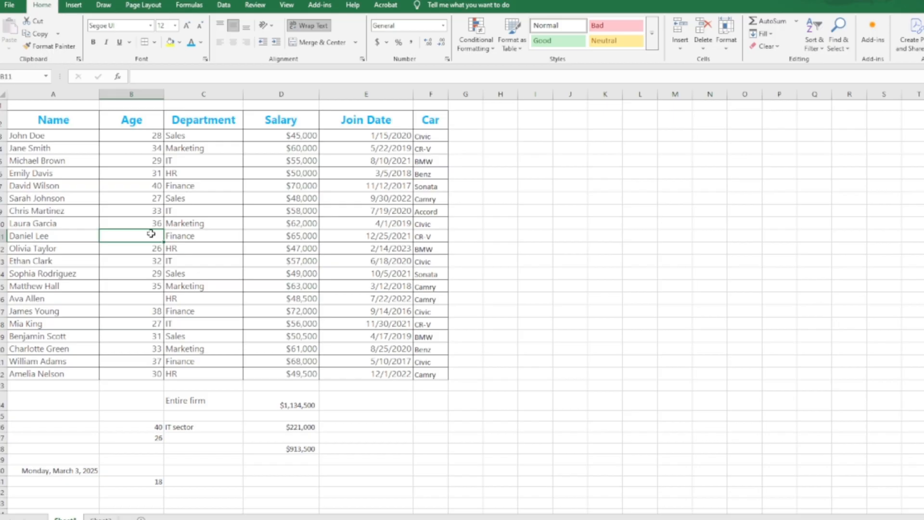
text(28)
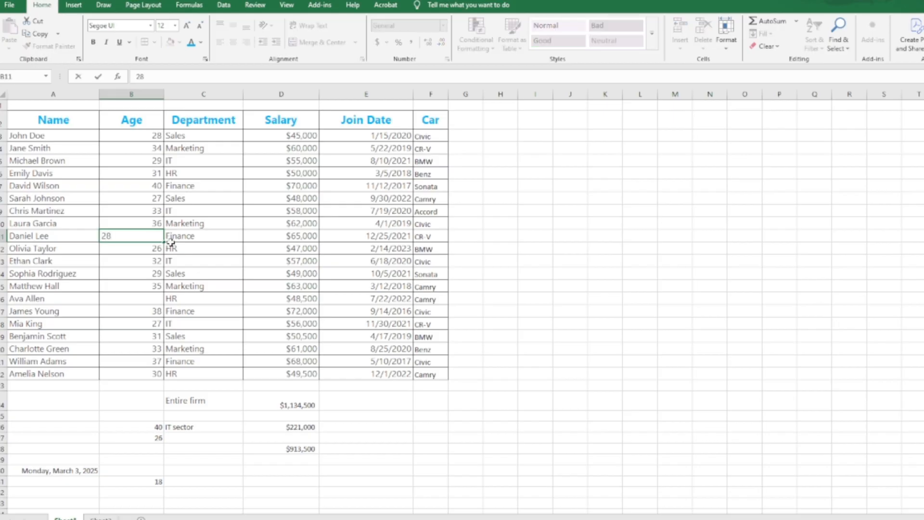
key(Return)
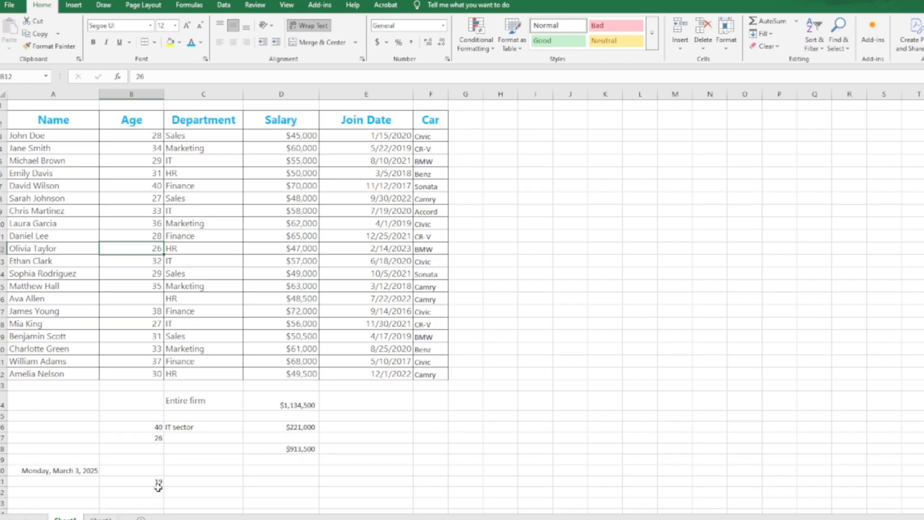
click(142, 299)
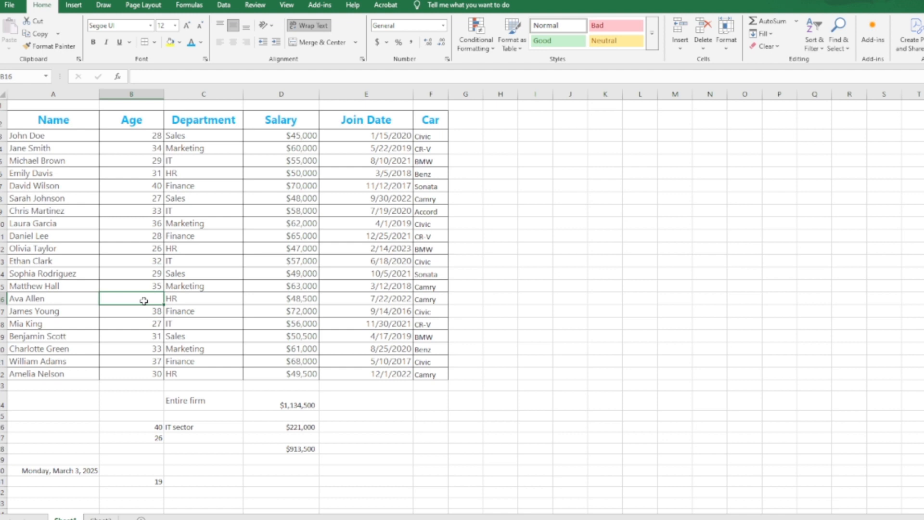
text(27)
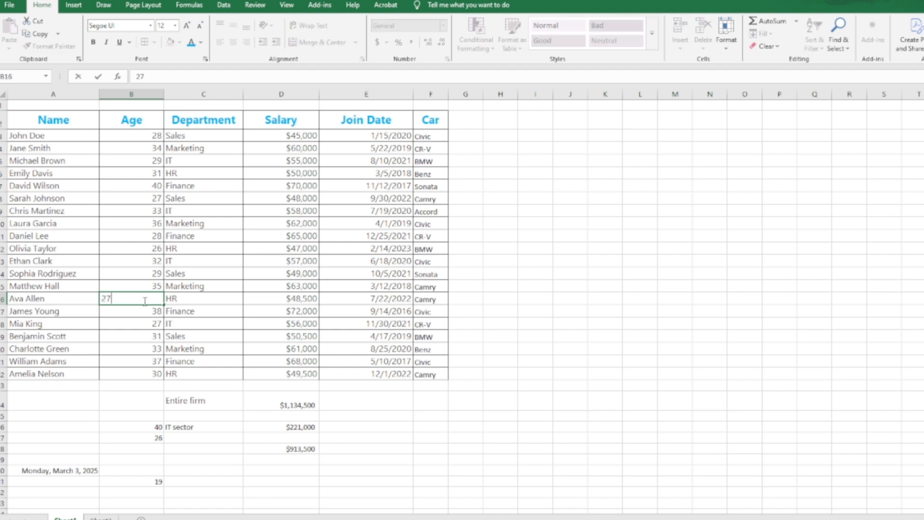
key(Tab)
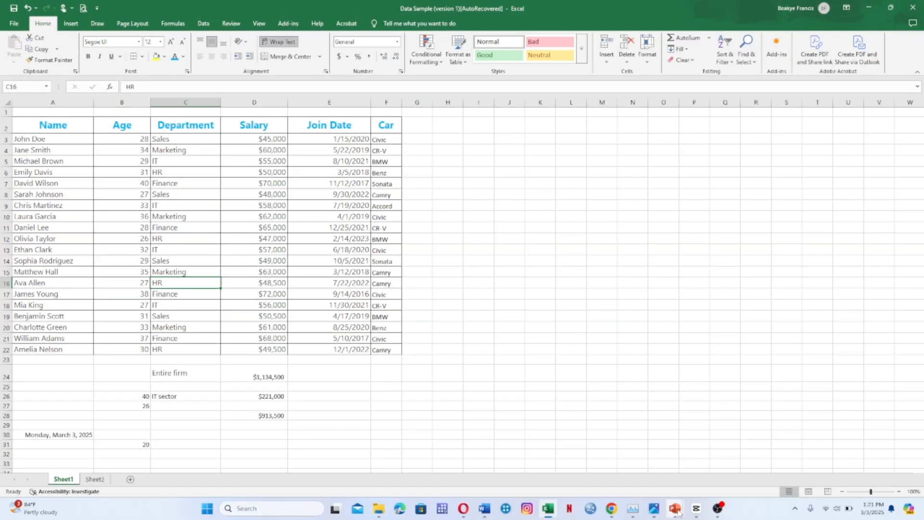
Step: Switch to the PowerPoint slideshow and advance to the Section 4 slide, Sorting & Filtering Data
mouse_move(675, 507)
click(600, 470)
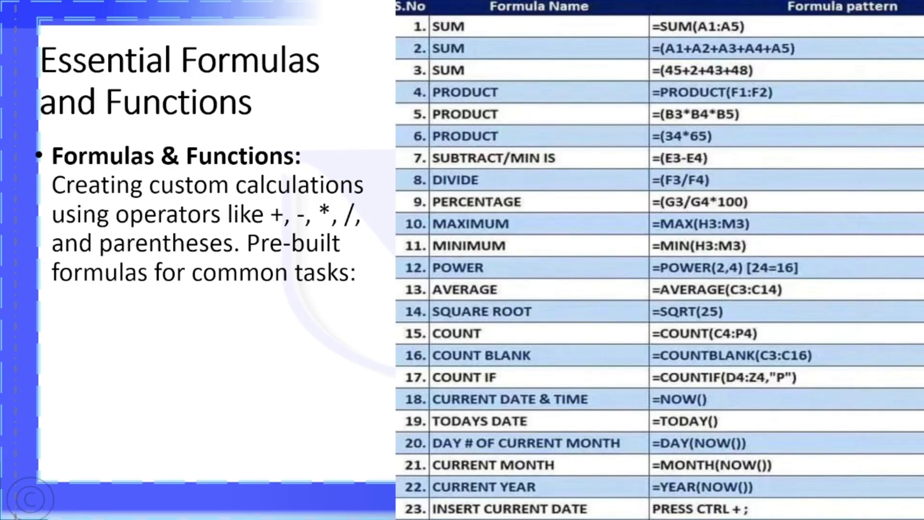
key(Right)
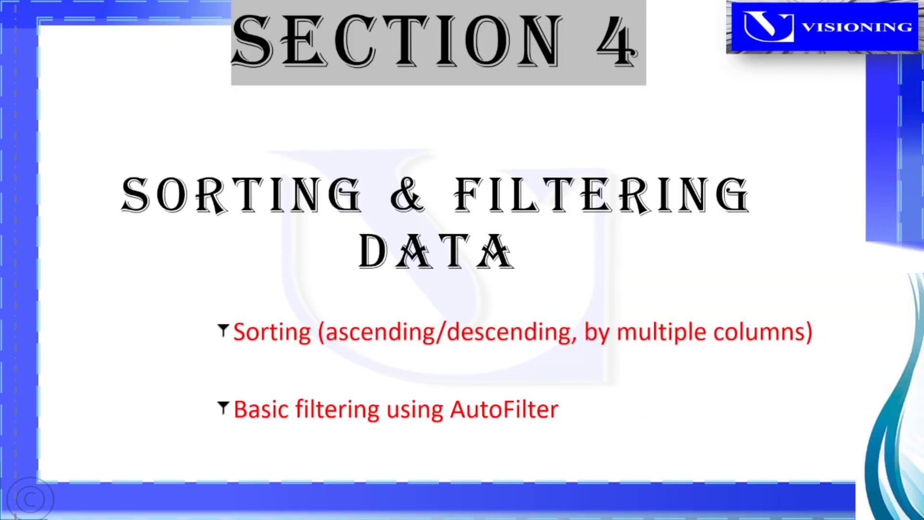
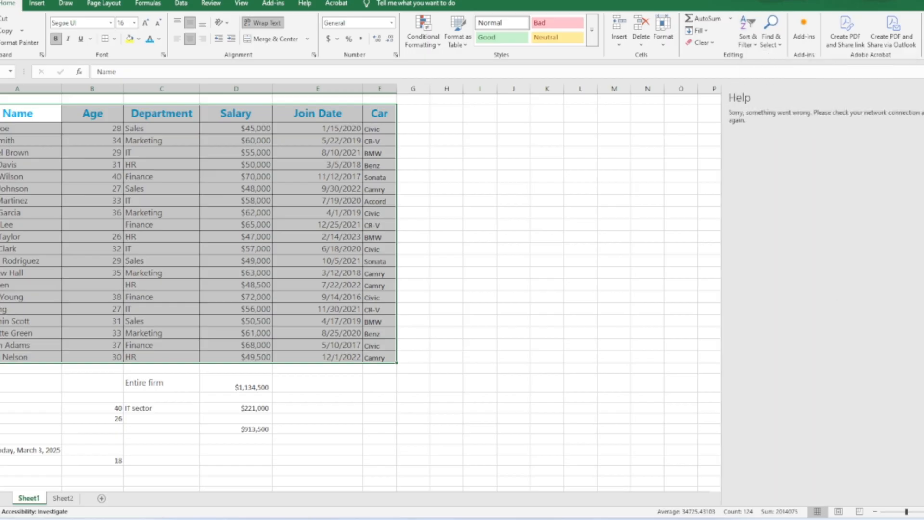
Step: Close the Help pane and sort the selected employee table by Name from A to Z
click(923, 97)
click(762, 46)
click(756, 46)
click(756, 46)
click(763, 66)
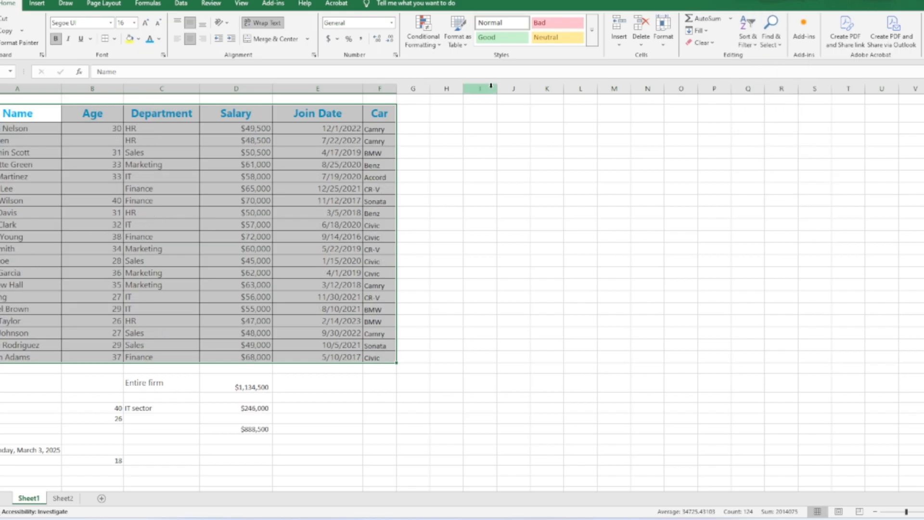
click(116, 164)
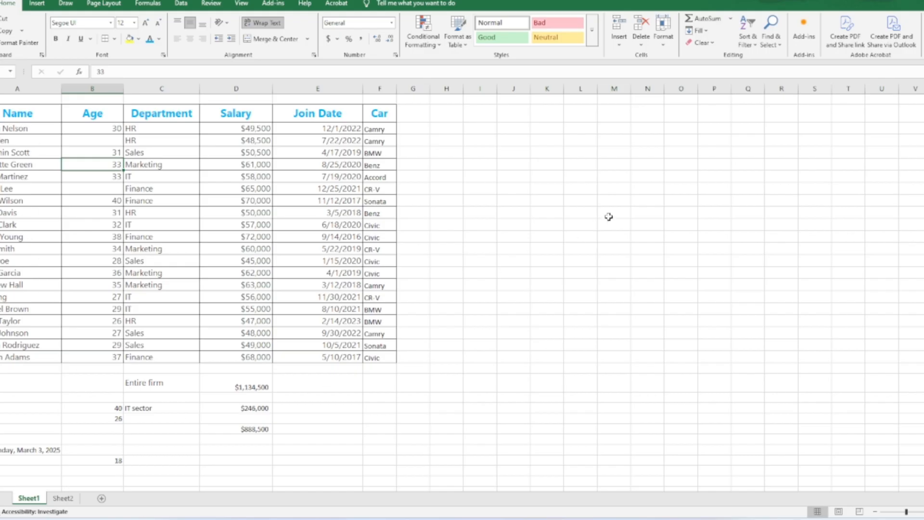
click(565, 177)
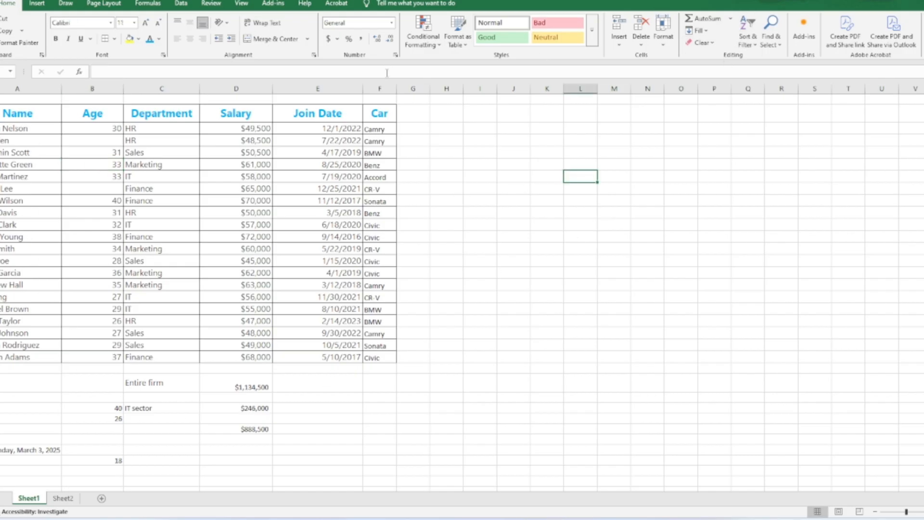
Step: Add a filter to the car entries in F3:F22
click(756, 46)
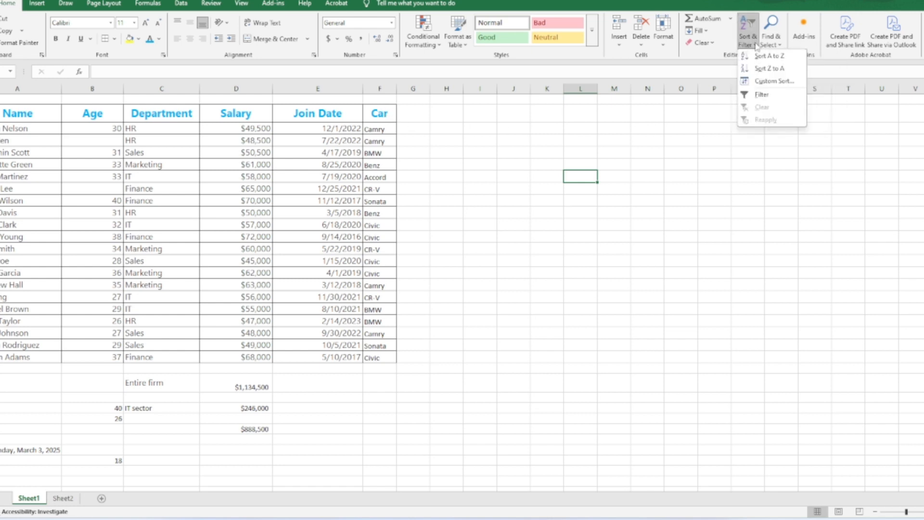
click(382, 117)
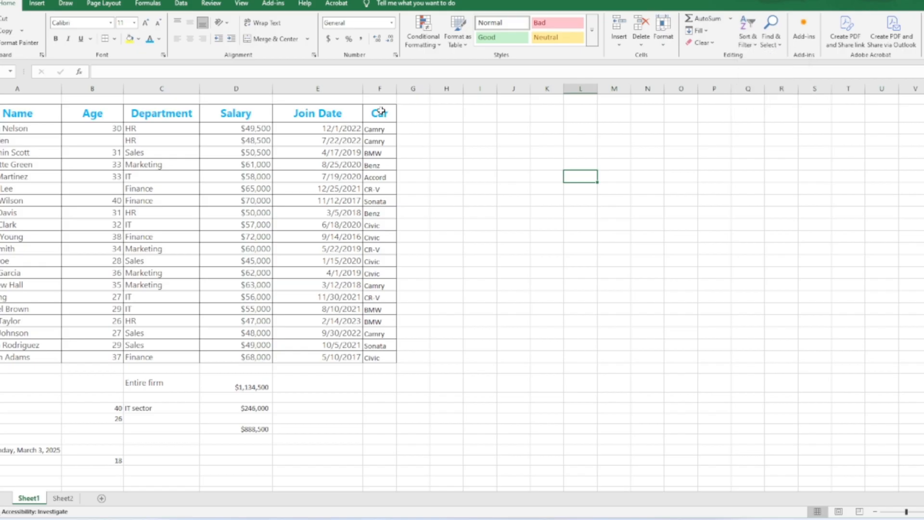
click(383, 95)
drag(380, 129, 382, 358)
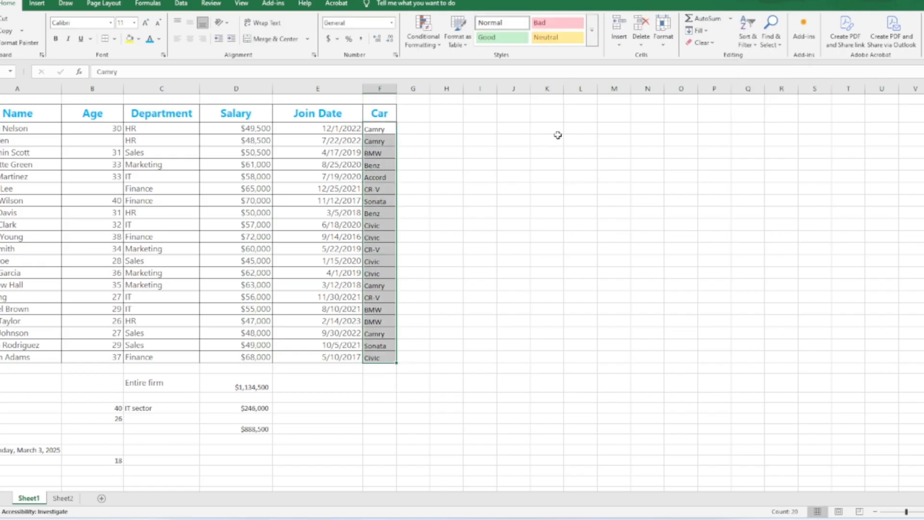
click(747, 36)
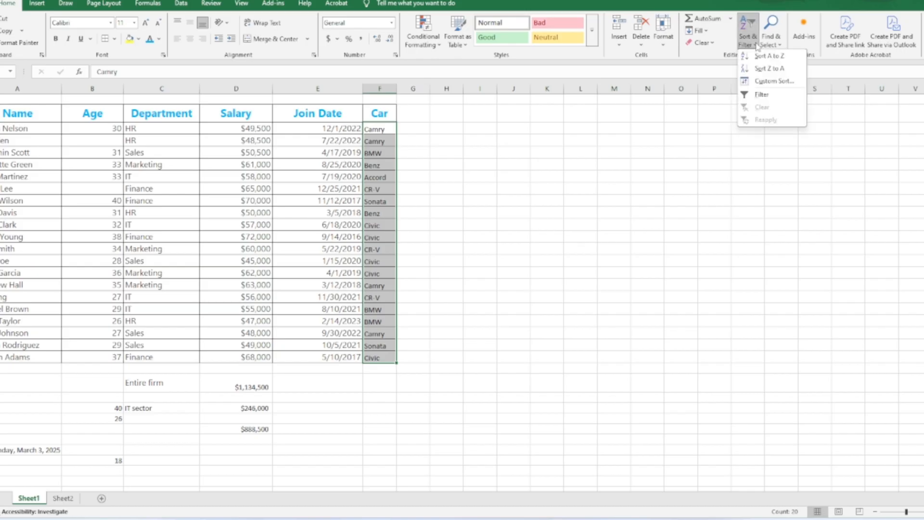
click(762, 94)
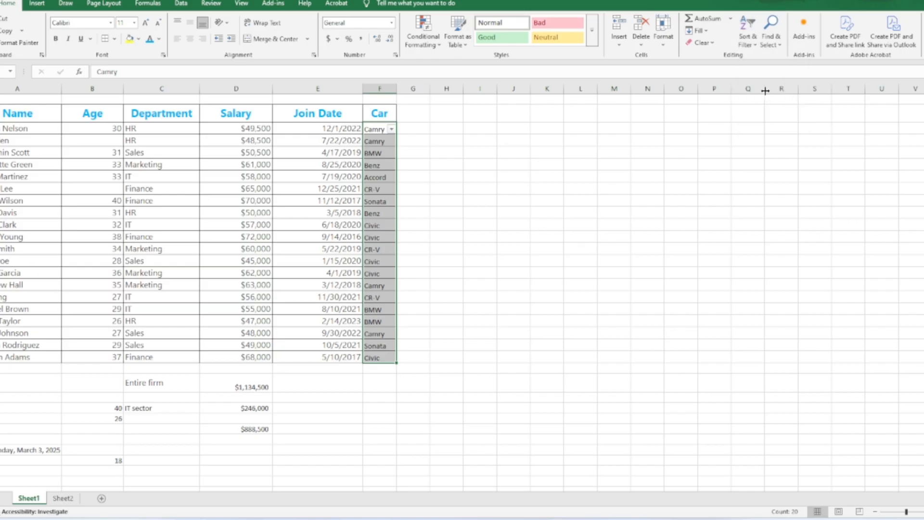
click(753, 46)
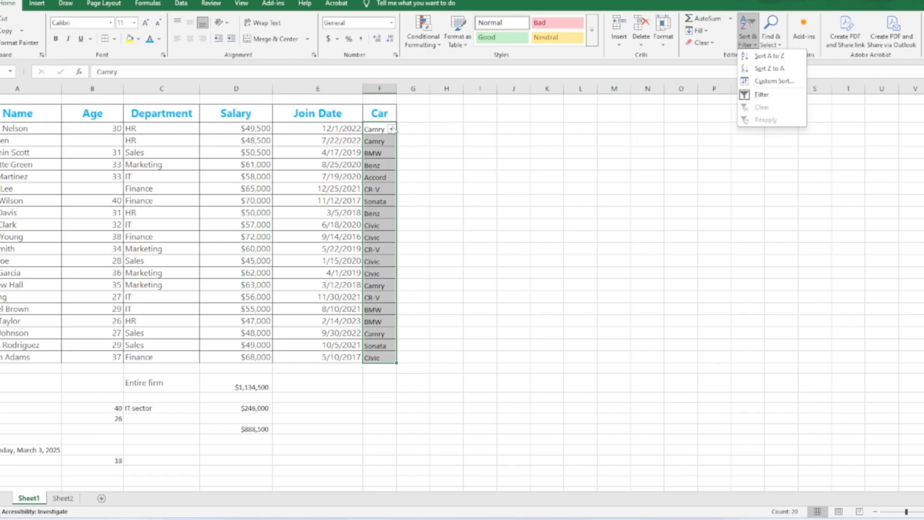
click(756, 93)
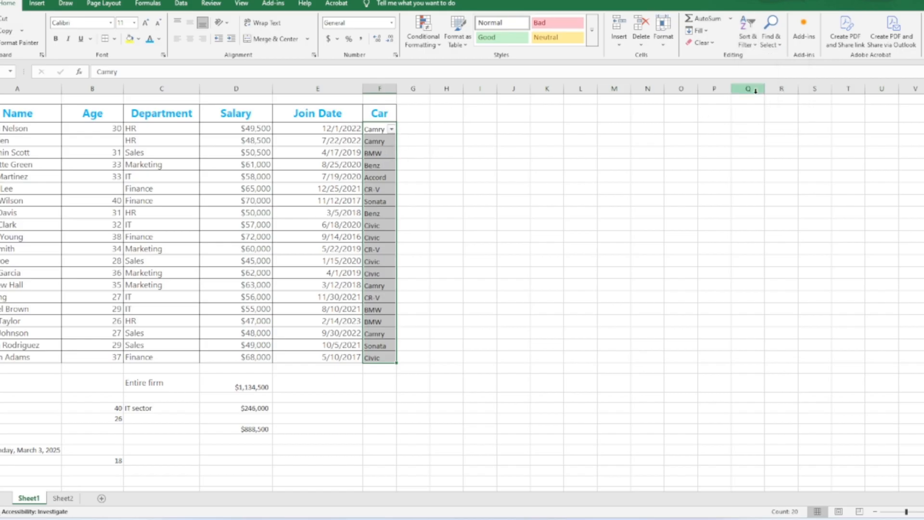
click(753, 44)
click(763, 94)
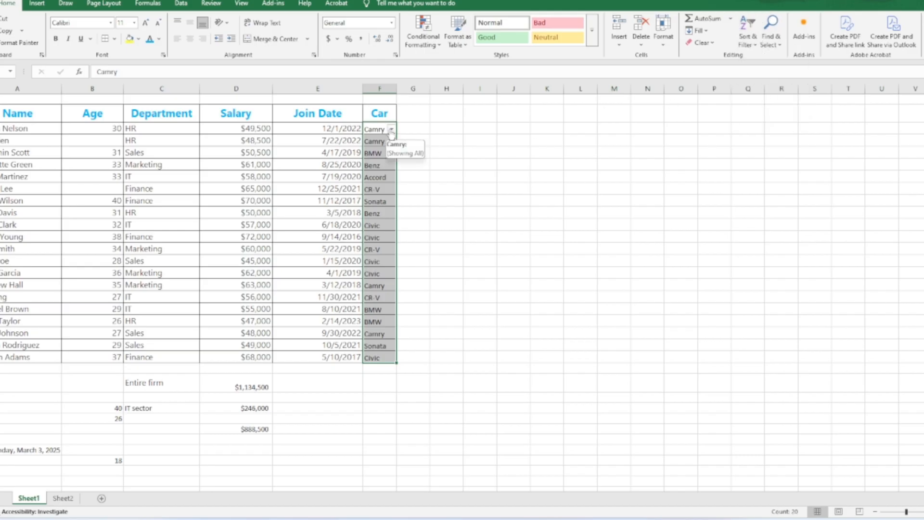
Step: Filter the Car column to show only the Camry rows
click(391, 130)
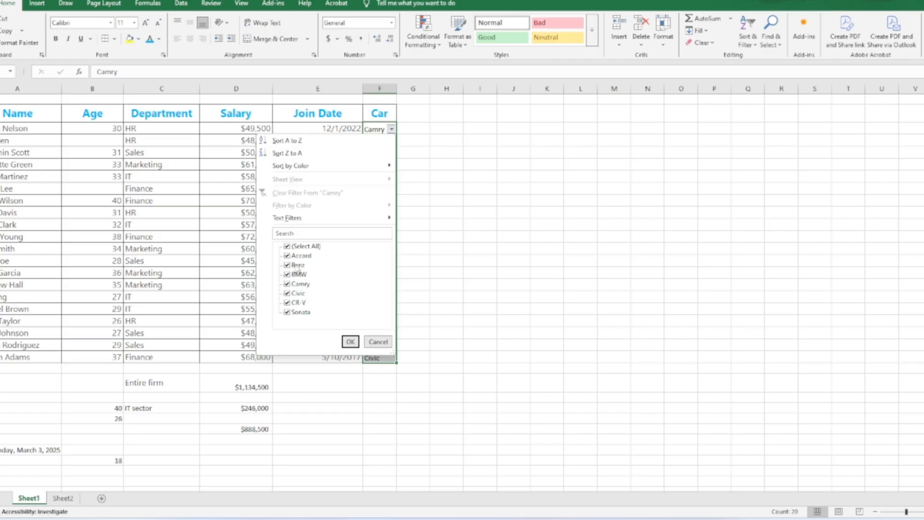
click(287, 312)
click(287, 303)
click(288, 247)
click(287, 246)
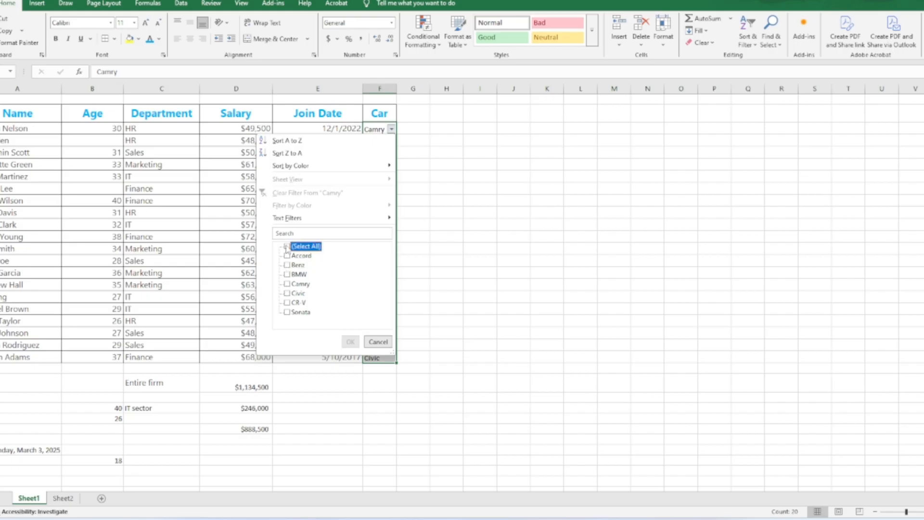
click(288, 284)
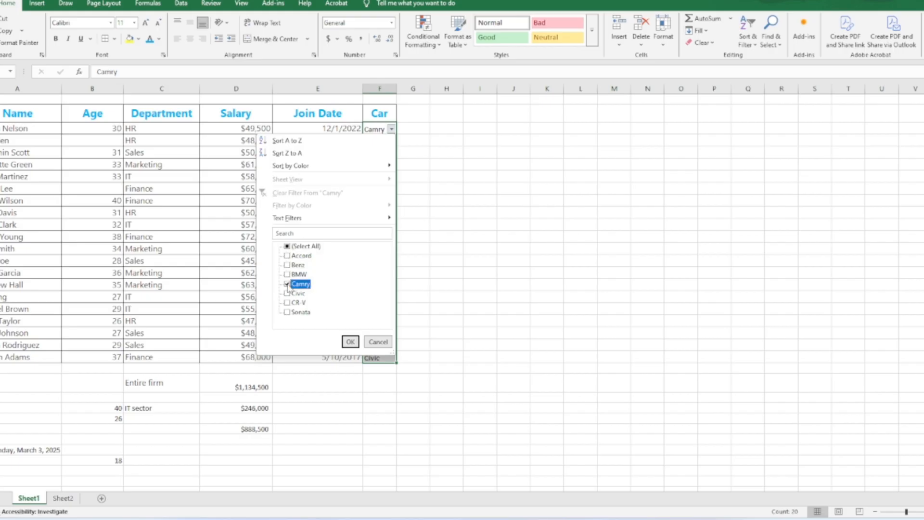
click(350, 341)
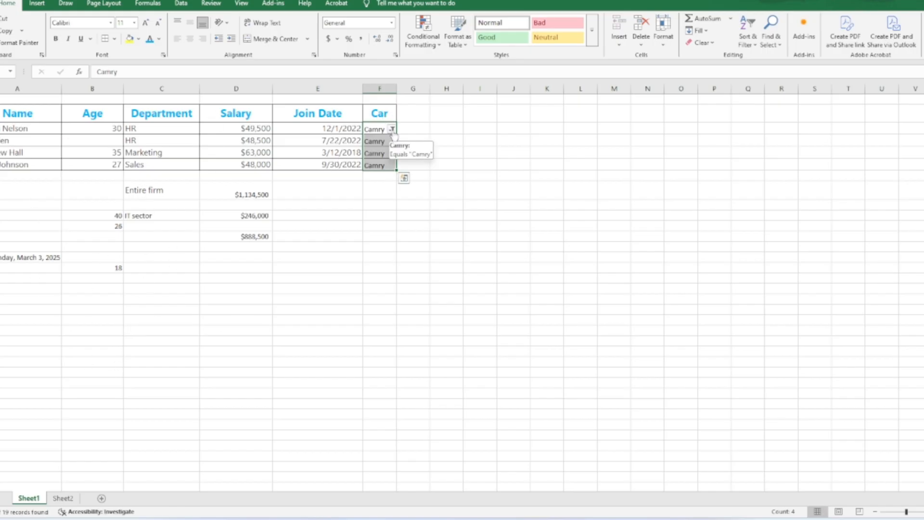
Step: Reset the Car column filter to show all the car models again
click(392, 129)
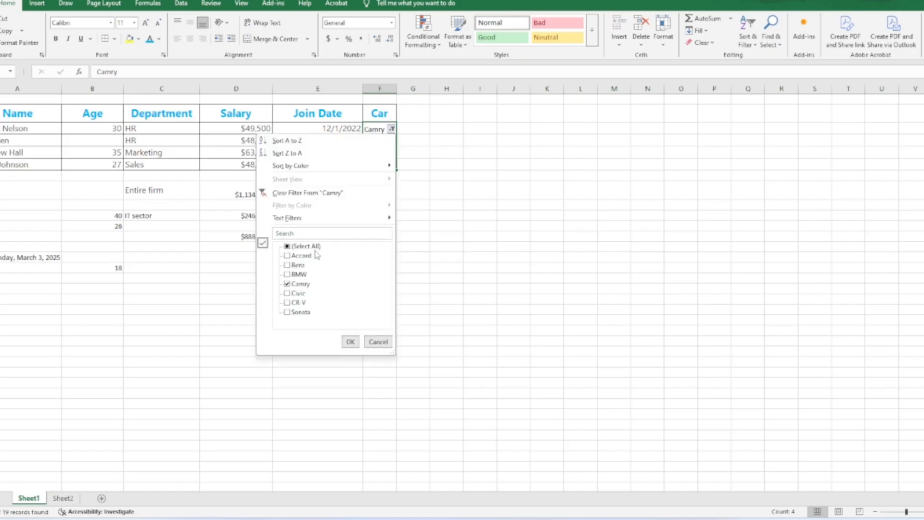
click(295, 247)
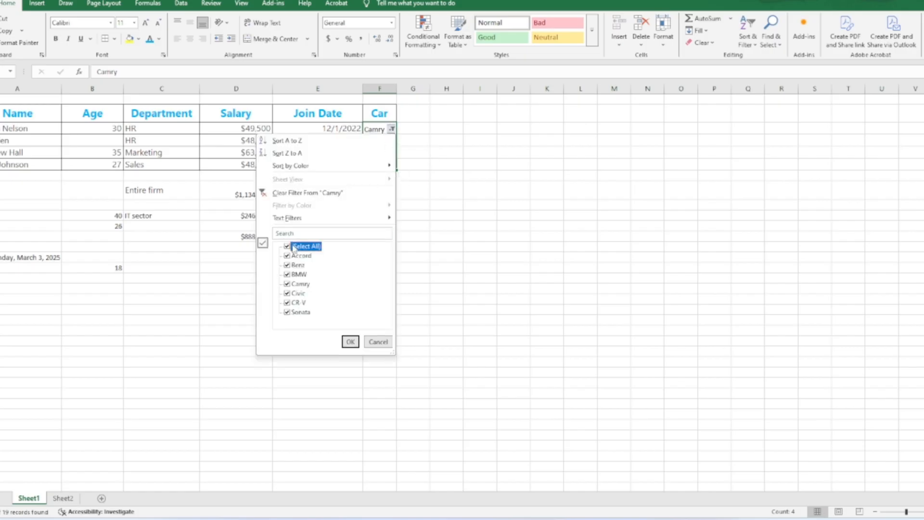
click(351, 343)
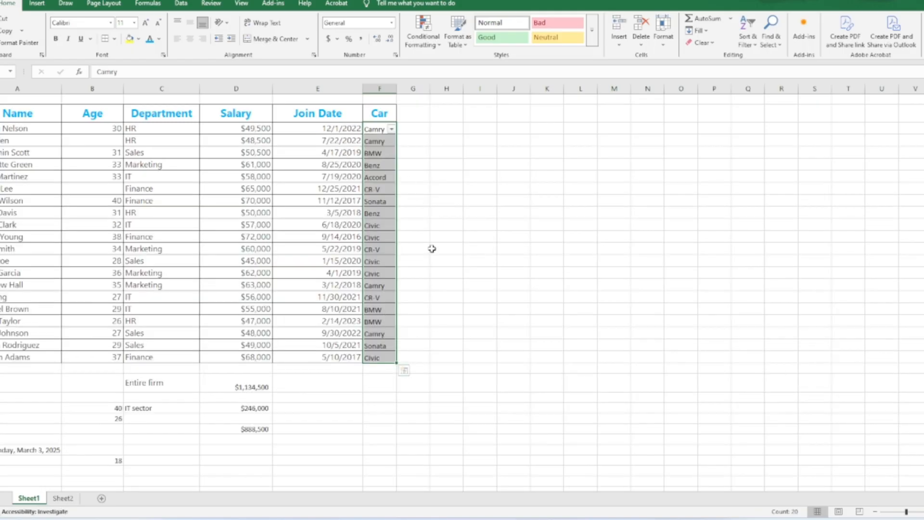
click(466, 193)
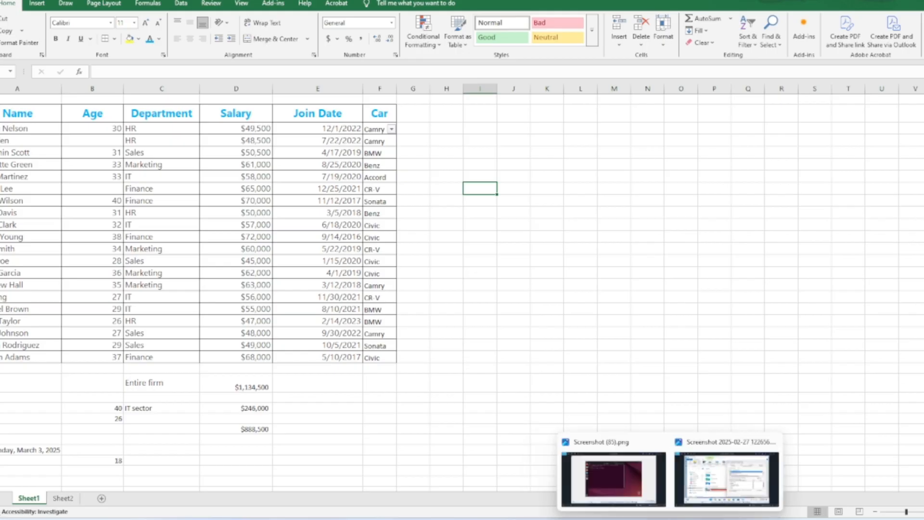
Step: Switch to the PowerPoint presentation at the Sorting and Filtering Data slide
click(625, 467)
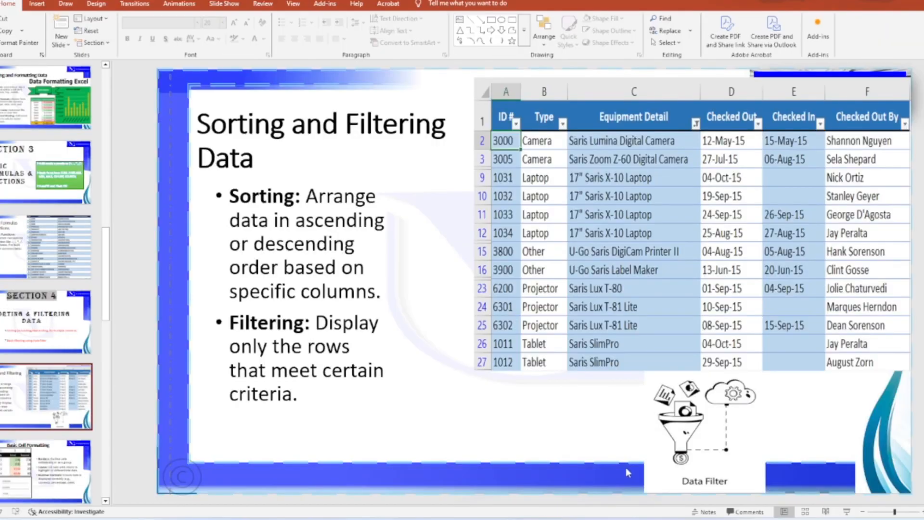
Step: Present the slides in a slide show starting from the Sorting and Filtering Data slide
key(shift+F5)
click(901, 438)
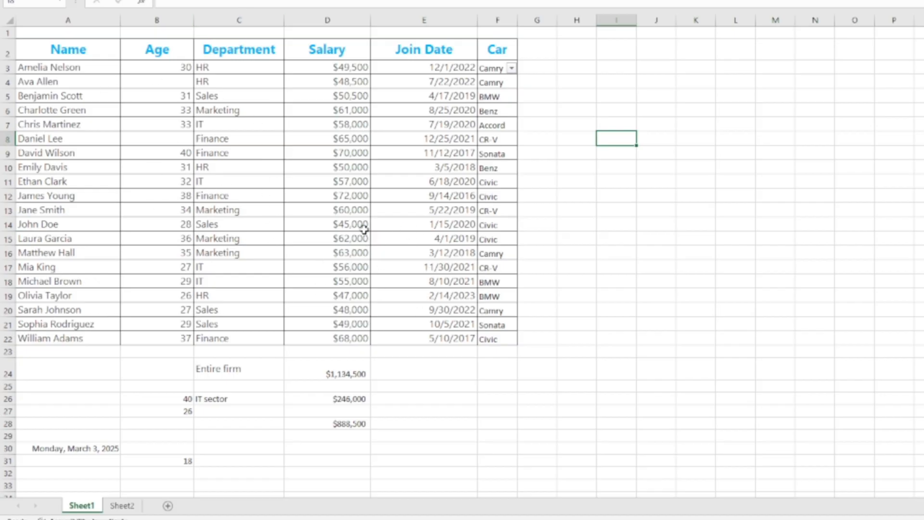
Step: Apply the Good cell style to the salary in cell D12 of the Excel sheet
click(316, 195)
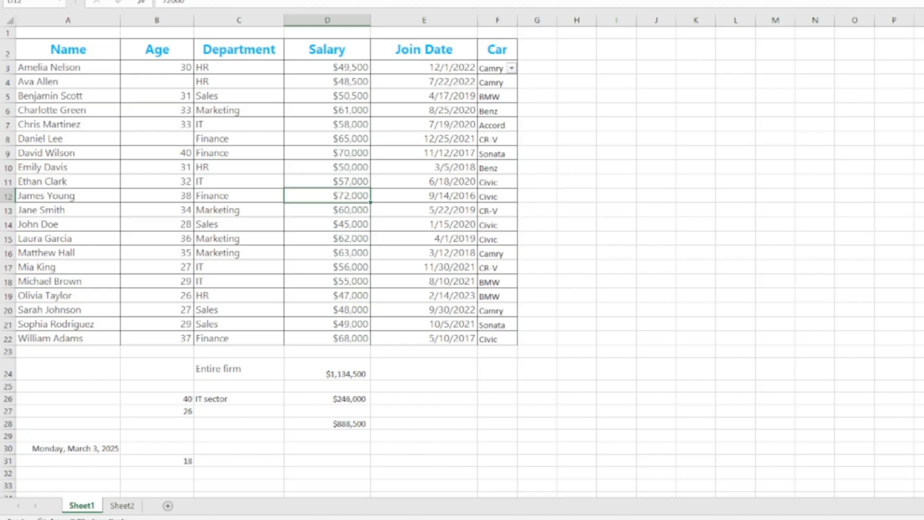
click(624, 1)
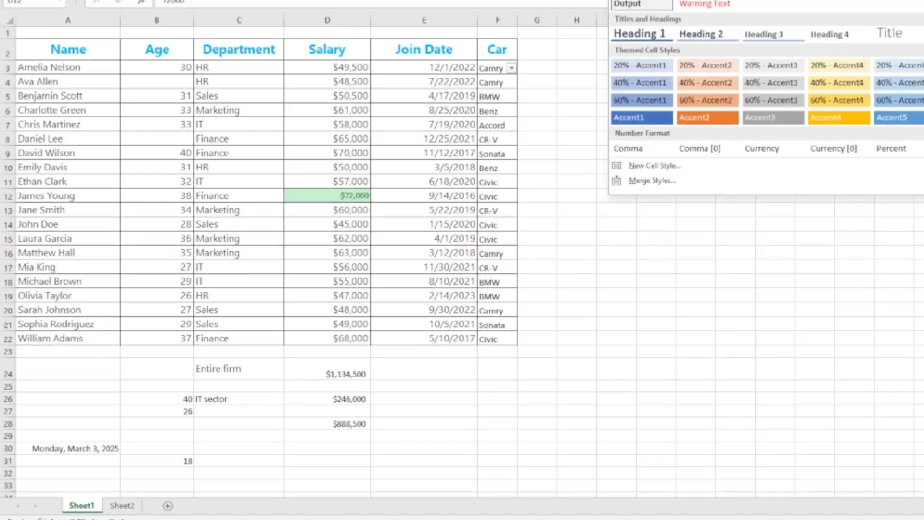
click(773, 1)
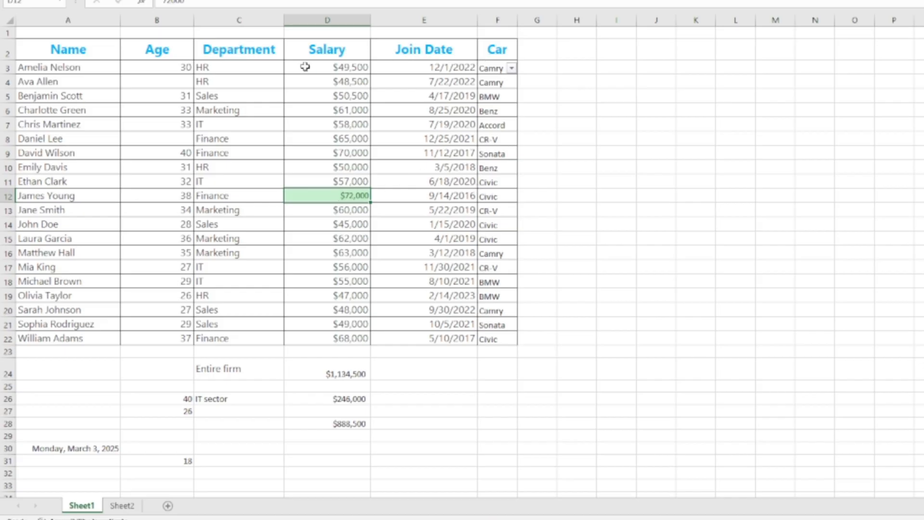
Step: Set the border line color to a darker blue theme color
click(182, 0)
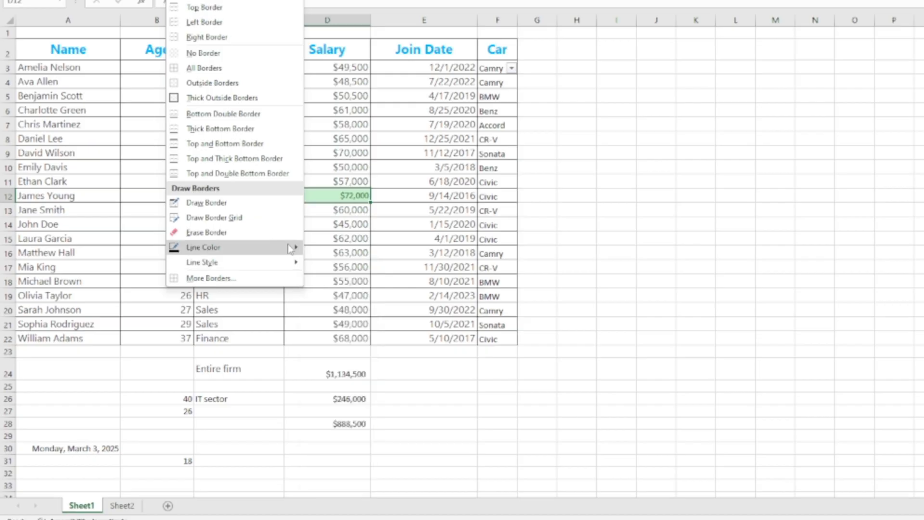
mouse_move(288, 247)
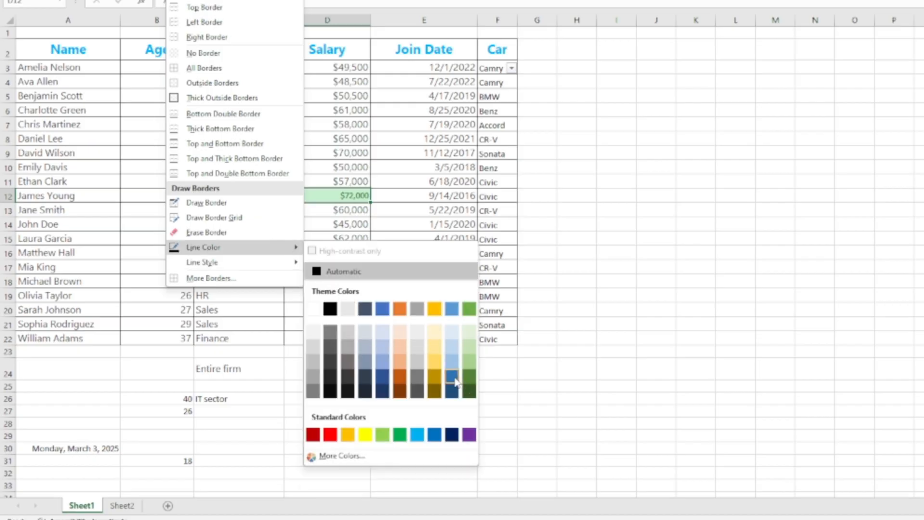
click(452, 380)
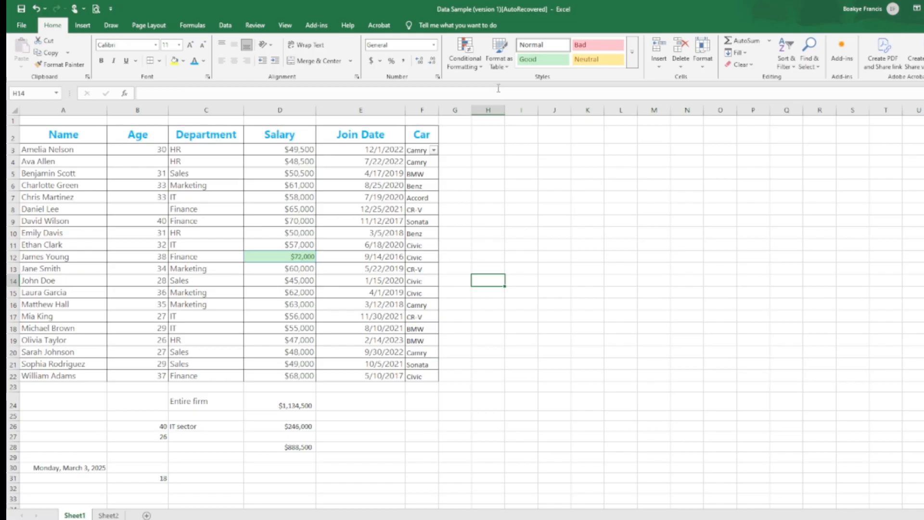
click(499, 88)
scroll(501, 291, down, 2)
click(501, 290)
scroll(417, 225, down, 1)
scroll(418, 224, up, 3)
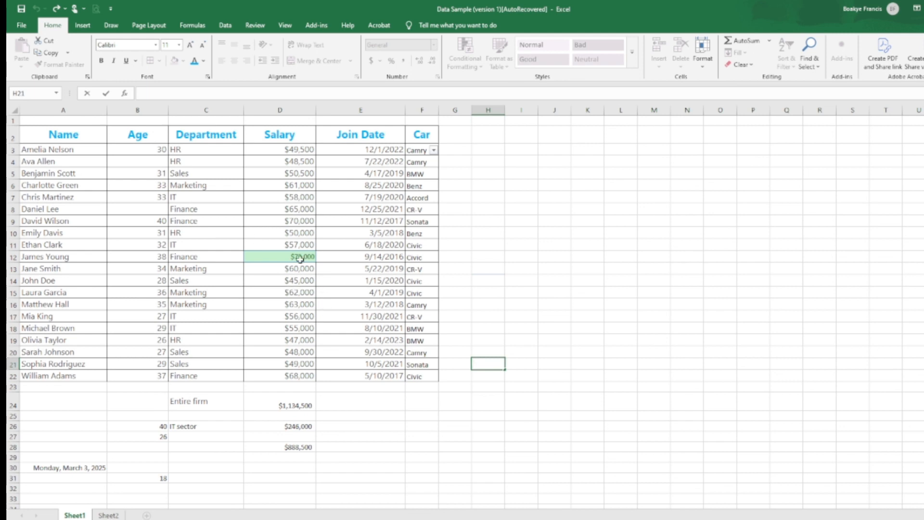
click(295, 281)
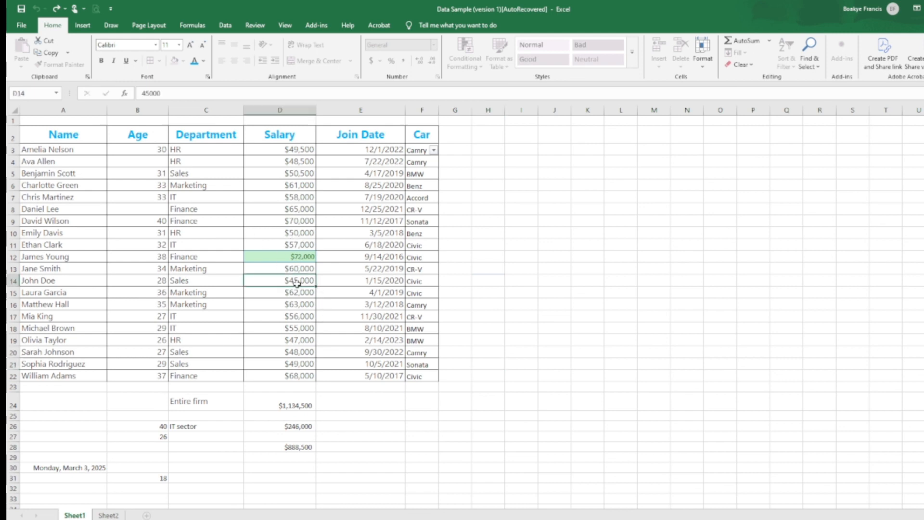
Step: Try the Accounting number format on the salary in D12
click(286, 257)
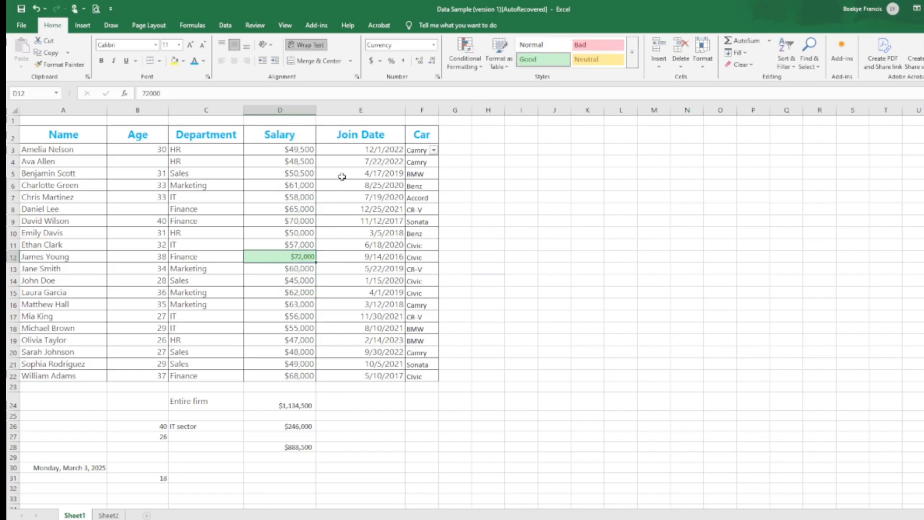
click(433, 45)
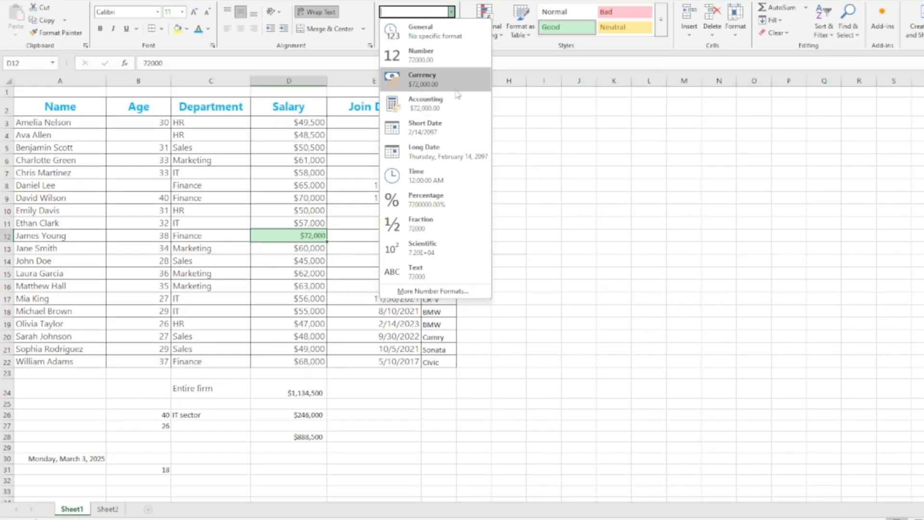
click(458, 106)
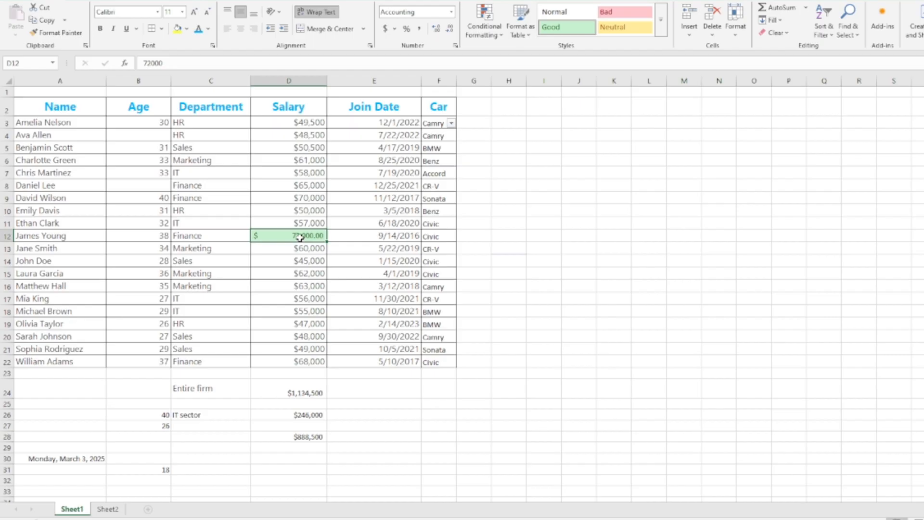
Step: Set the salary in D12 to the Currency number format and compare it with the salaries in the rows above
click(451, 12)
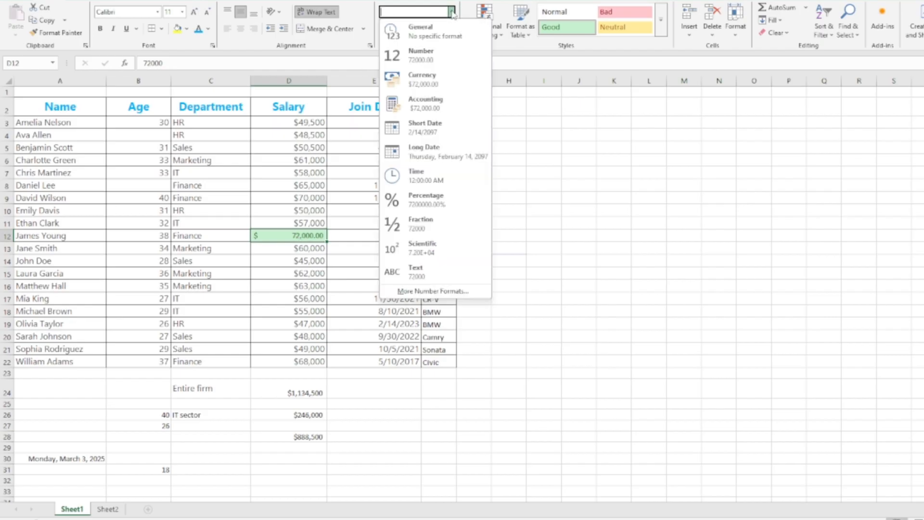
click(457, 77)
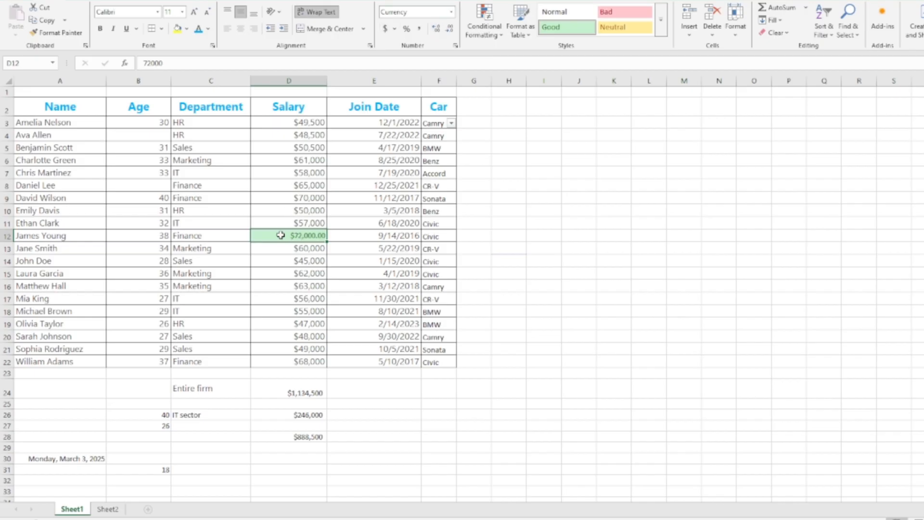
click(307, 220)
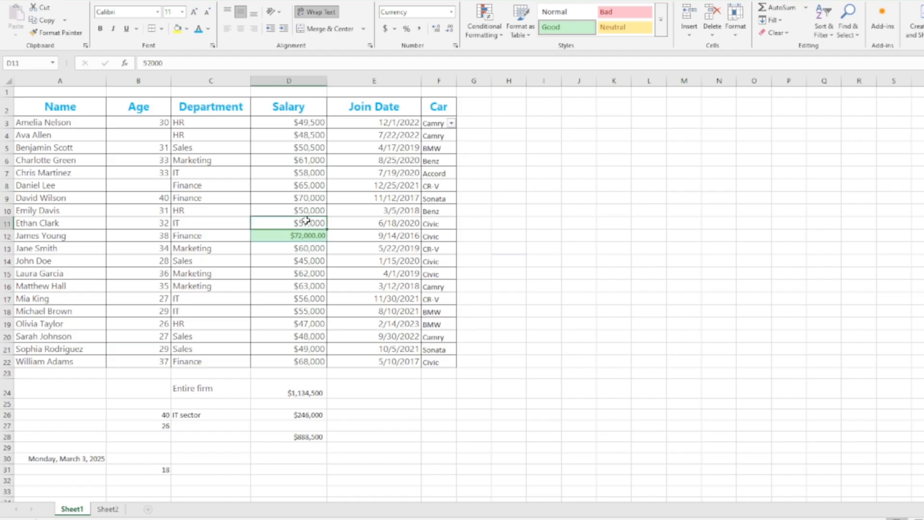
click(306, 211)
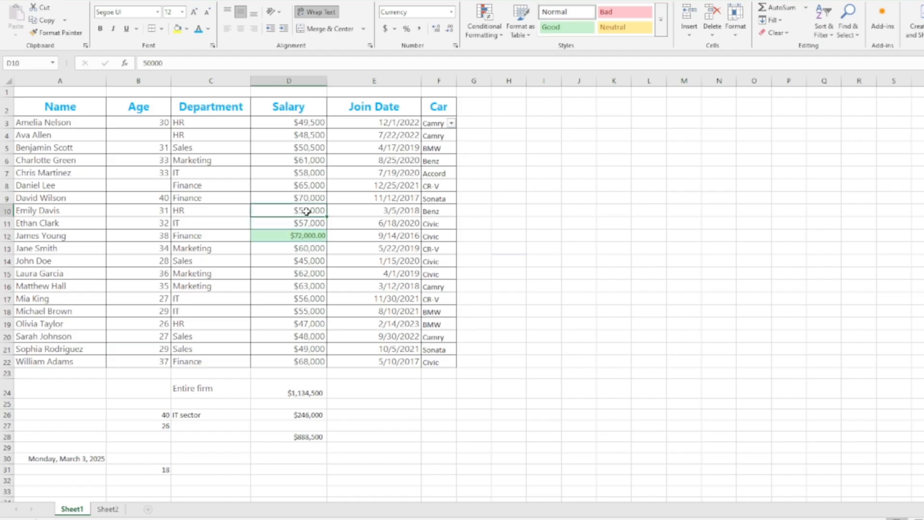
click(304, 185)
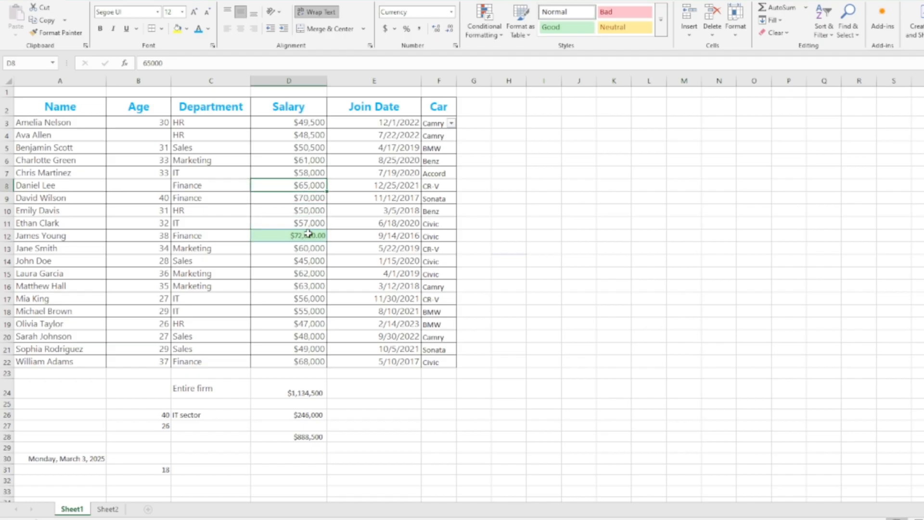
click(282, 238)
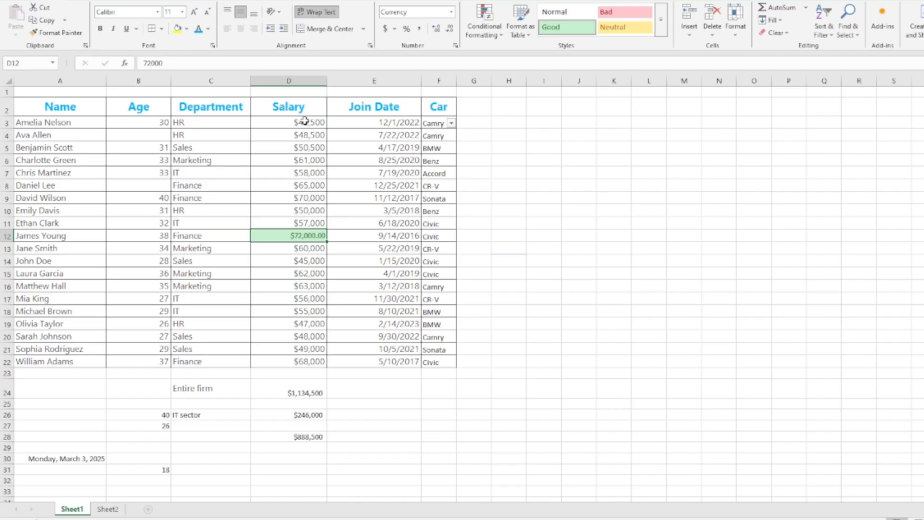
Step: Apply the Currency number format to all the salaries in D3:D22
drag(304, 120, 305, 362)
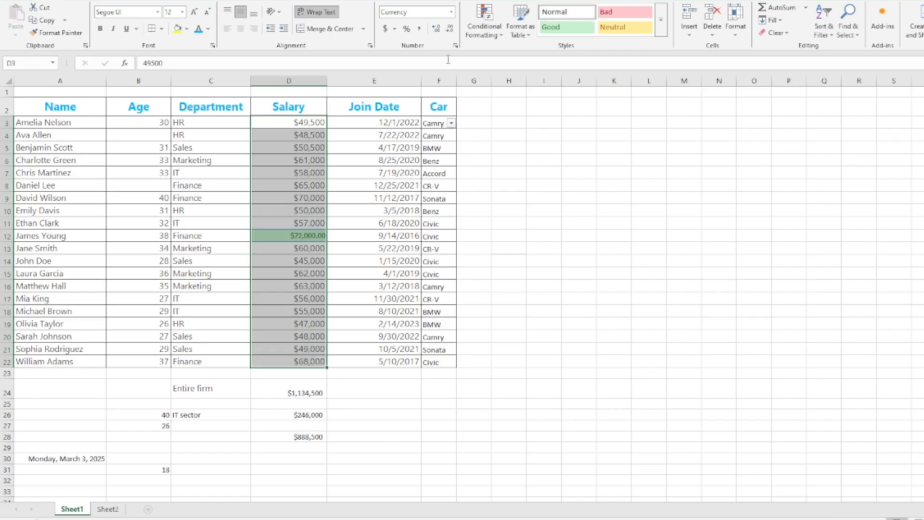
click(451, 11)
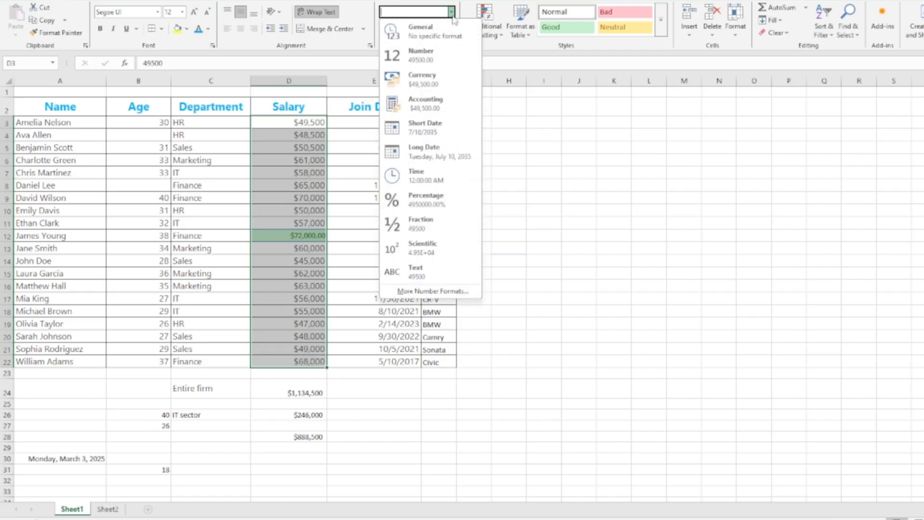
click(462, 79)
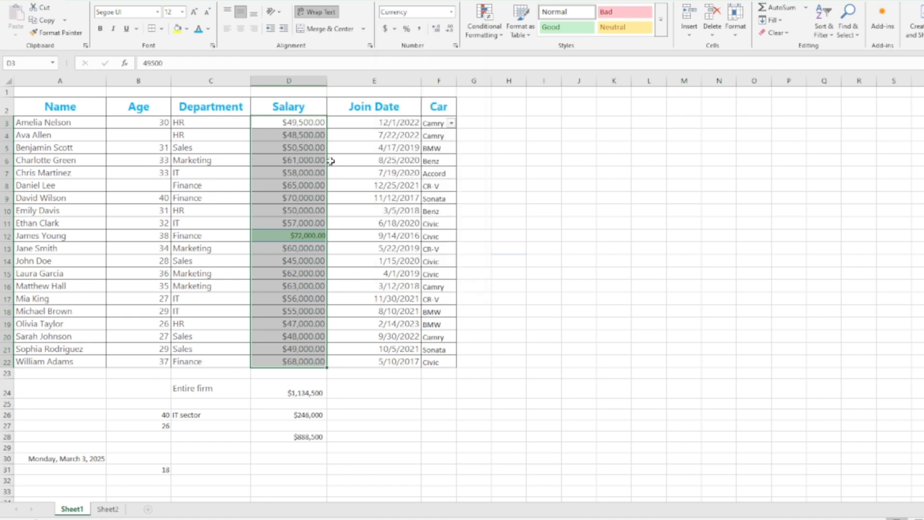
click(566, 171)
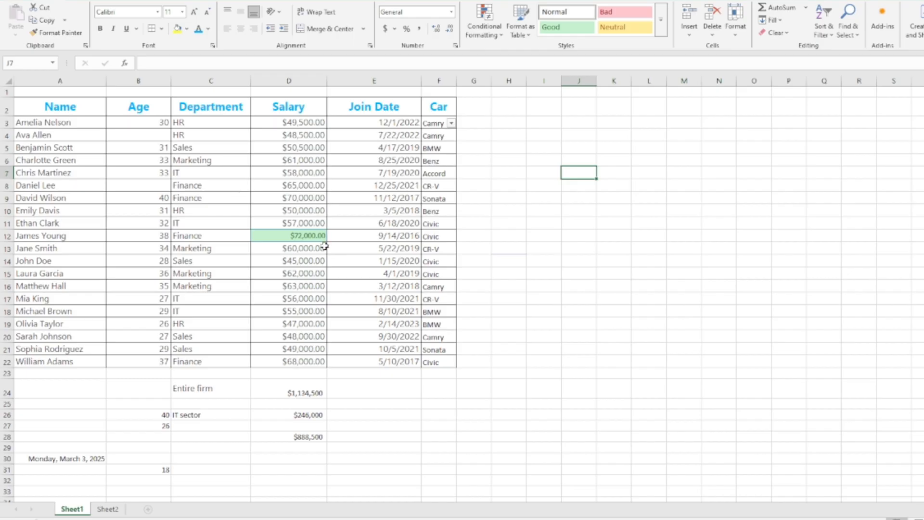
click(274, 235)
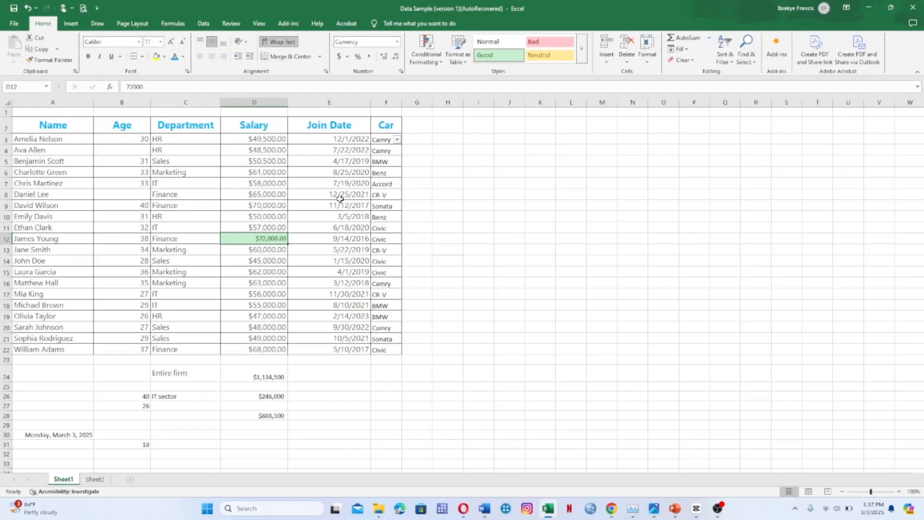
click(255, 197)
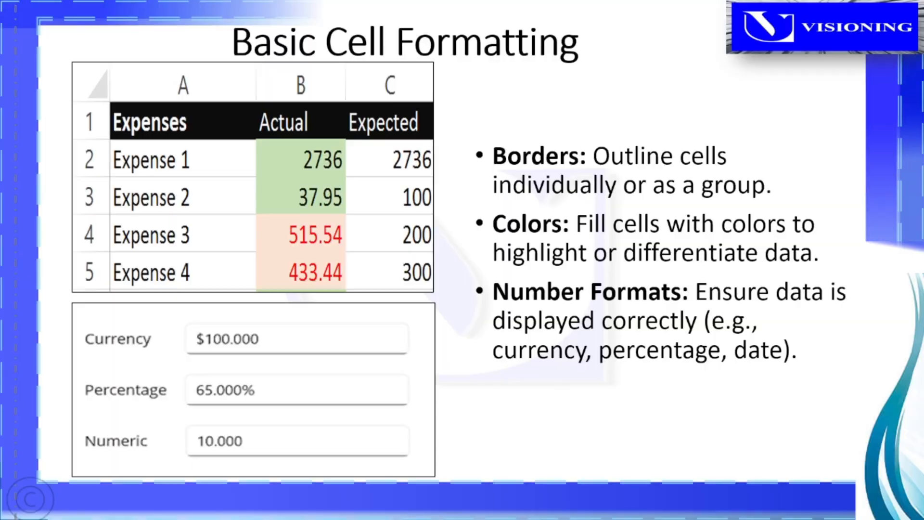
Step: Advance the PowerPoint slide show from Basic Cell Formatting to the Creating and Customizing Charts slide and end the show
key(Right)
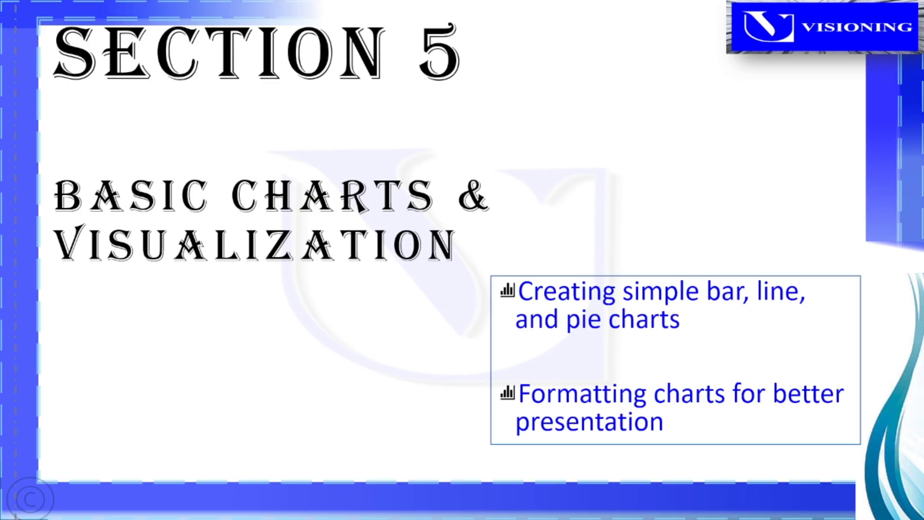
key(Right)
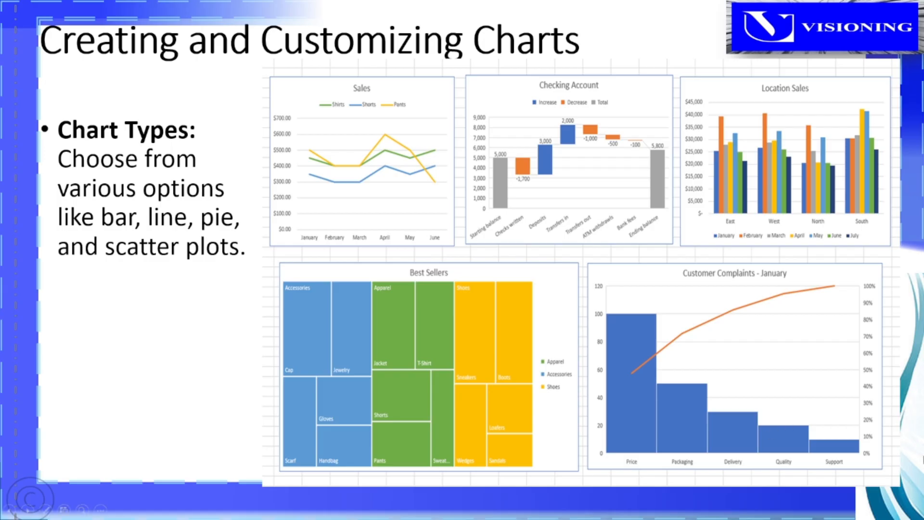
key(Escape)
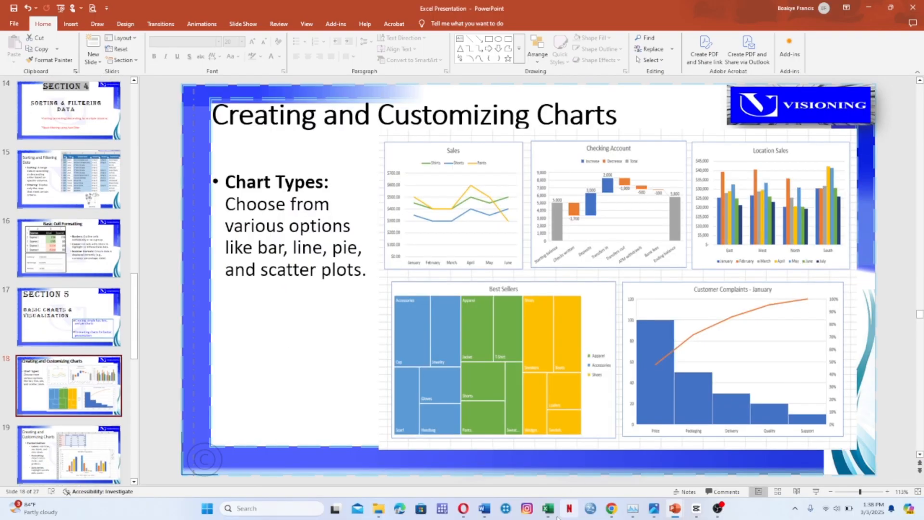
Step: Switch back to the Excel workbook with the employee data
mouse_move(549, 508)
click(550, 484)
click(486, 273)
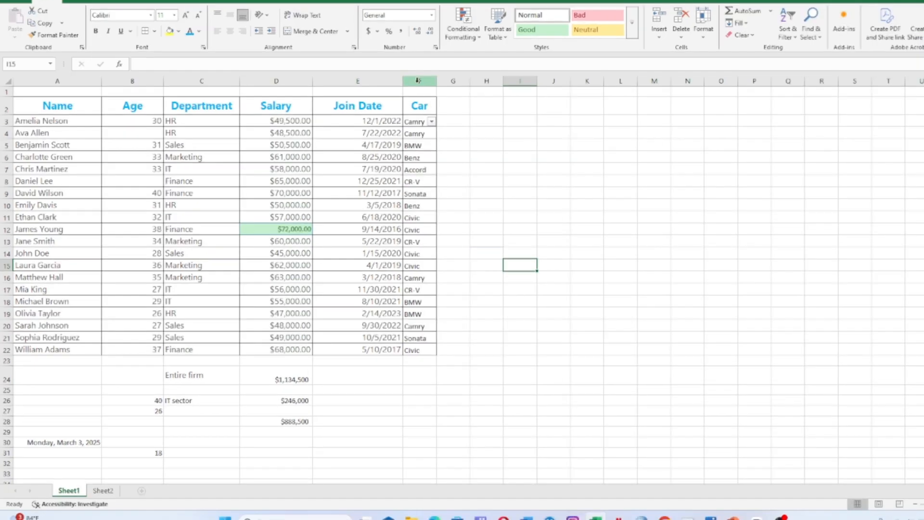
Step: Insert the recommended Clustered Column chart counting the cars from the Car column range F2:F22
click(385, 102)
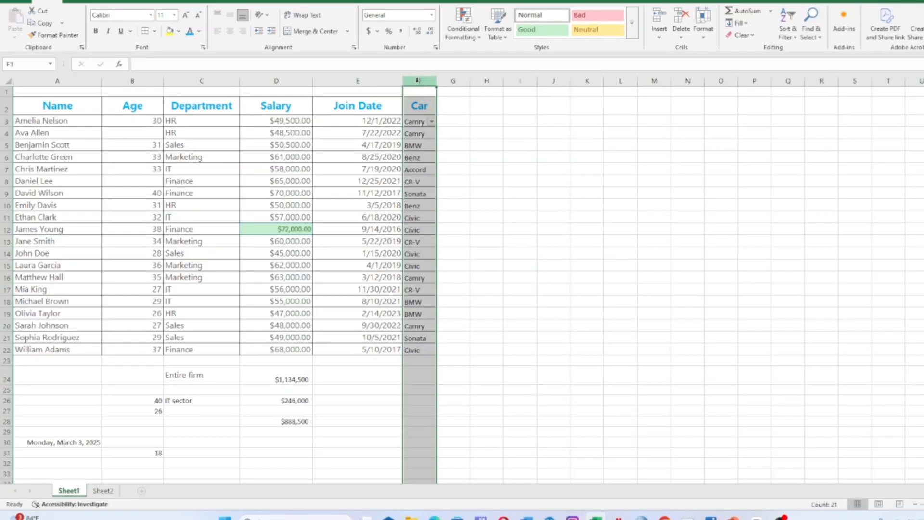
click(418, 104)
drag(418, 105, 415, 351)
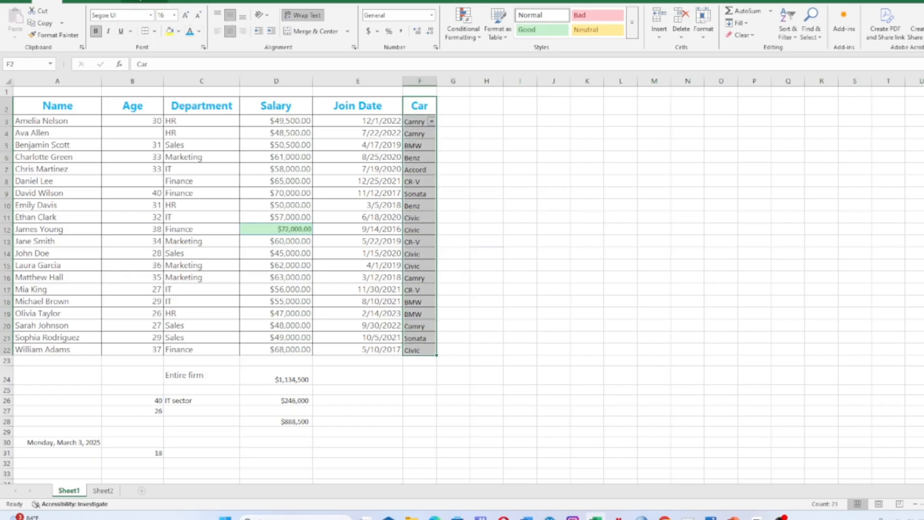
click(88, 1)
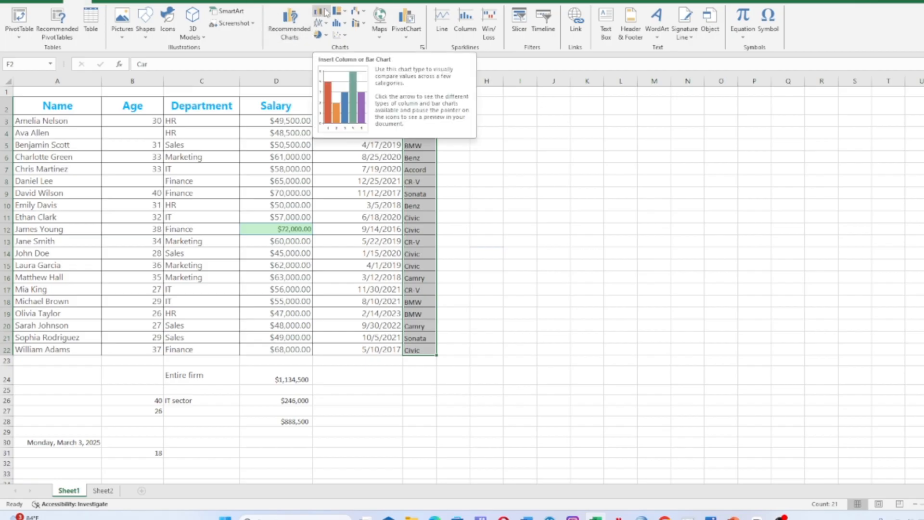
click(299, 43)
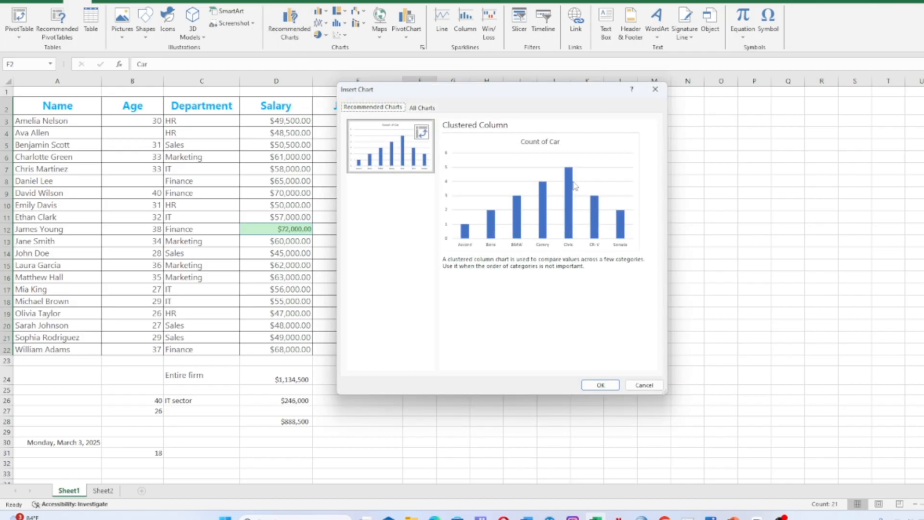
click(655, 92)
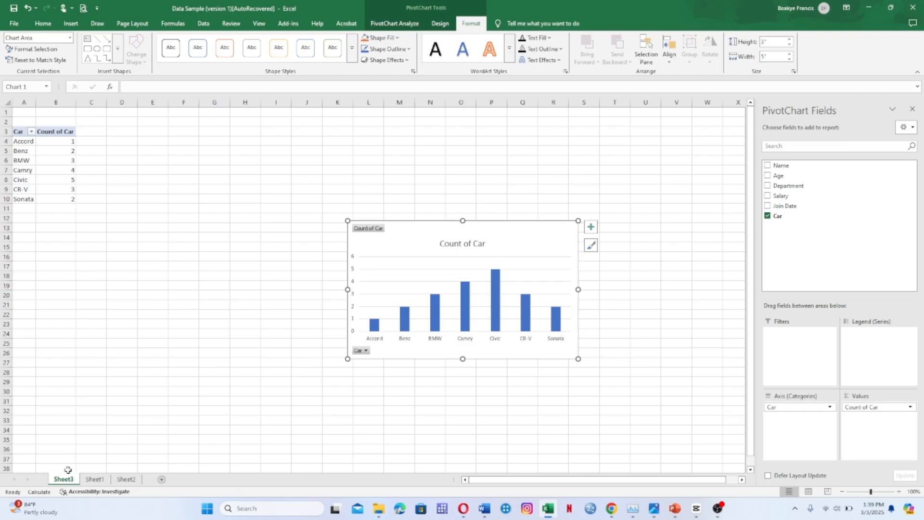
Step: Move the Count of Car chart up beside the pivot table, with its upper-left corner near cell E2
right_click(430, 231)
click(385, 186)
drag(408, 226, 206, 131)
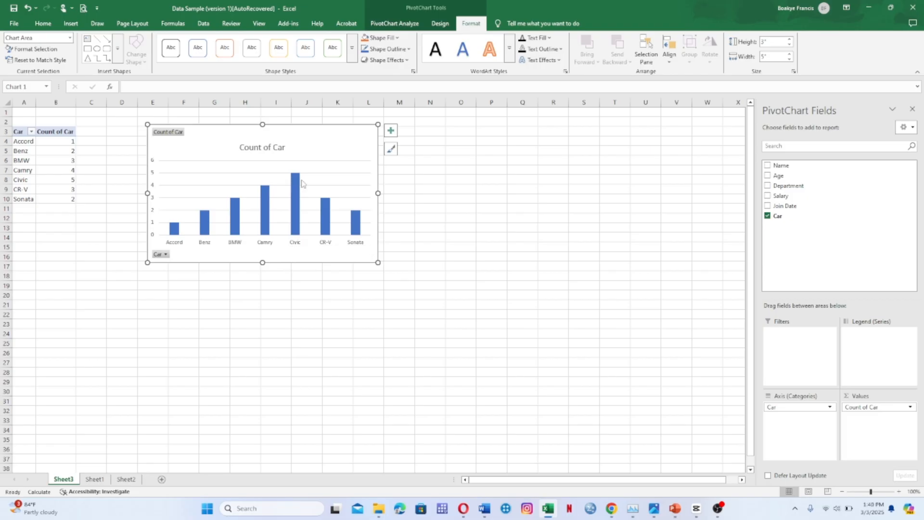
Step: Apply chart Style 14, the blue background with patterned columns, to the Count of Car chart
mouse_move(298, 180)
click(452, 24)
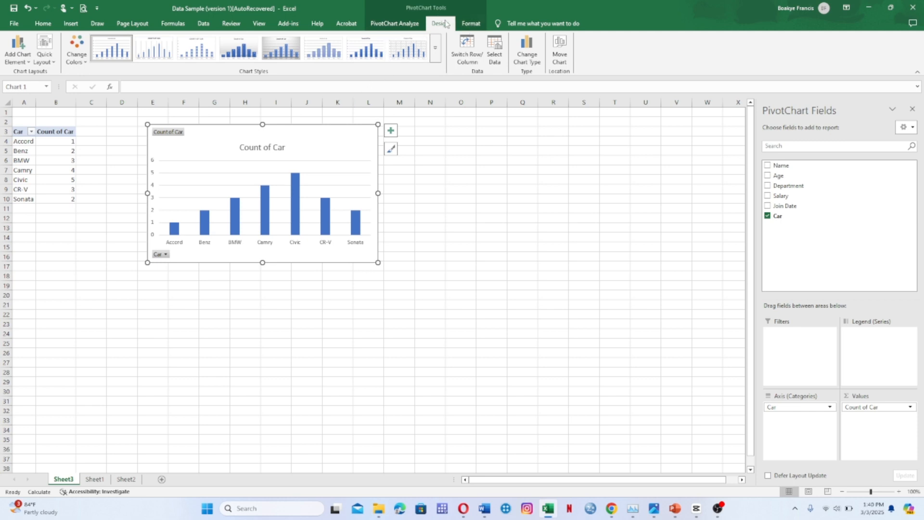
click(438, 56)
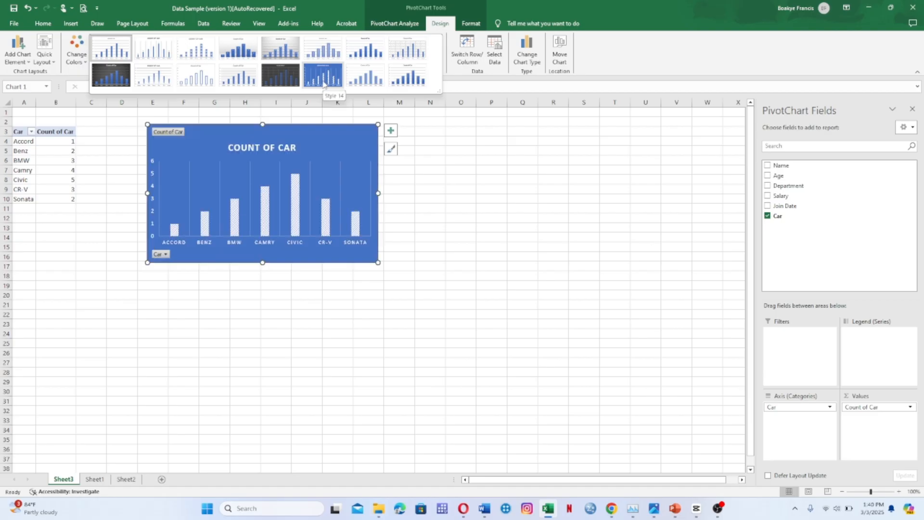
click(323, 84)
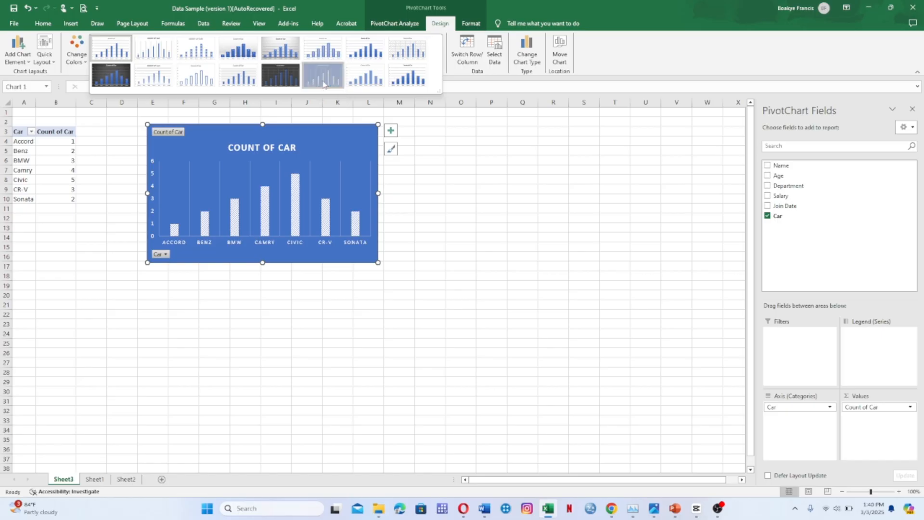
Step: Enlarge the Count of Car chart and reposition it beside the pivot table, covering about cells F3 to V28
drag(377, 262, 648, 371)
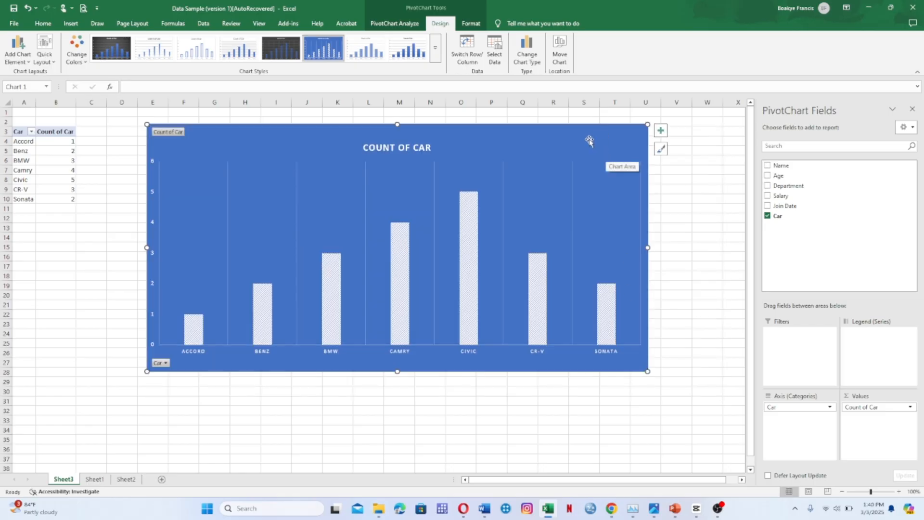
double_click(636, 142)
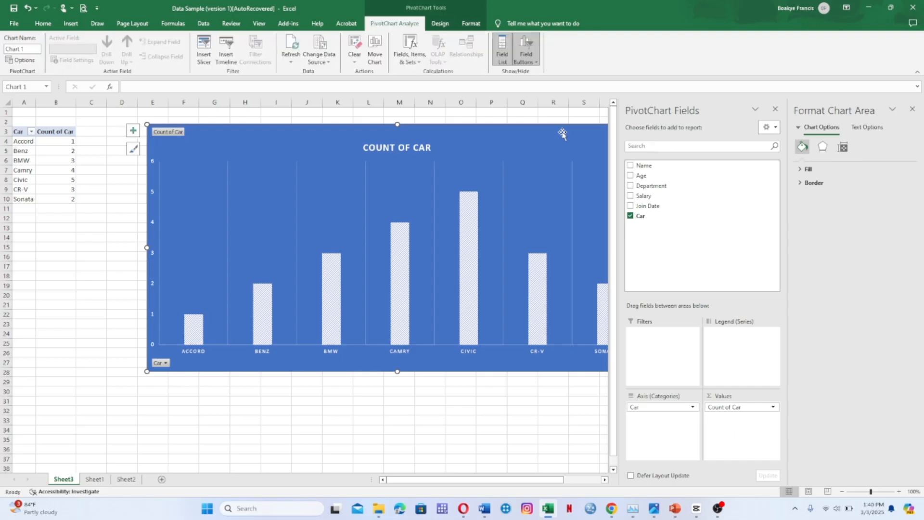
click(912, 109)
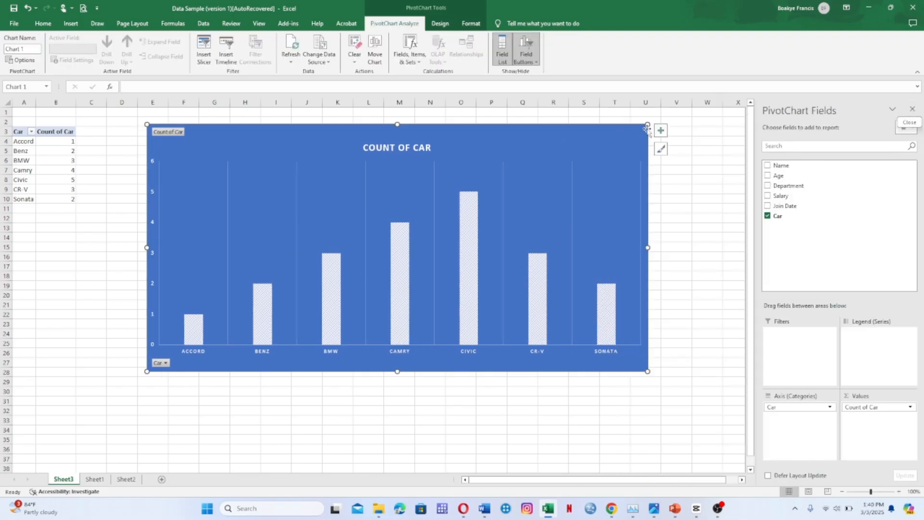
drag(600, 133, 660, 138)
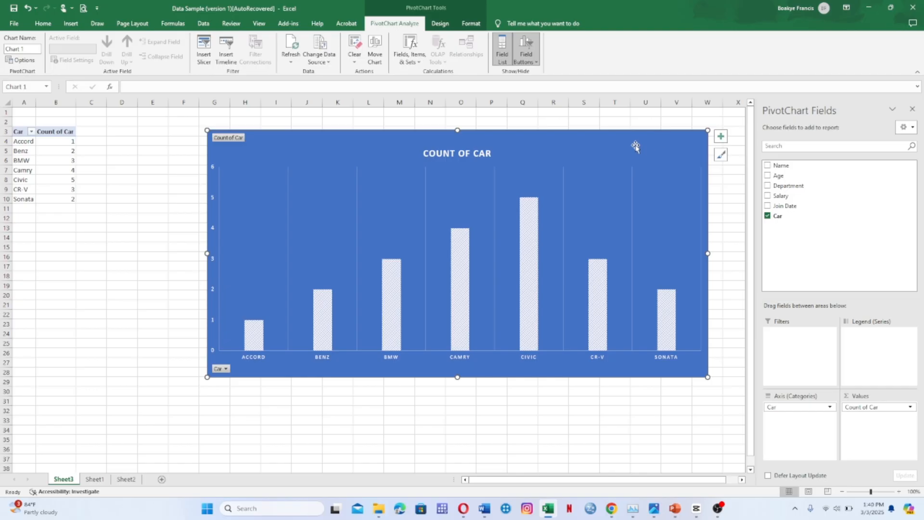
drag(577, 142, 554, 140)
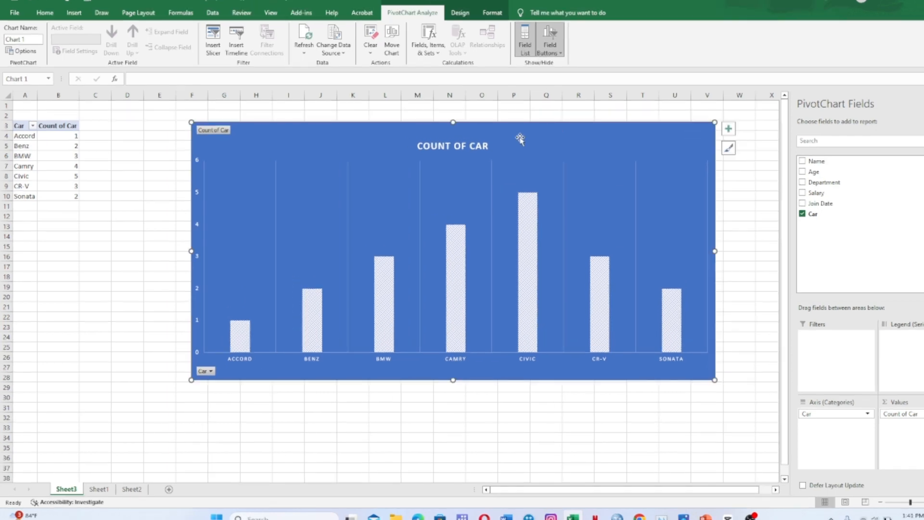
Step: Filter the pivot table's Car field to show only Benz, Civic and CR-V
click(32, 126)
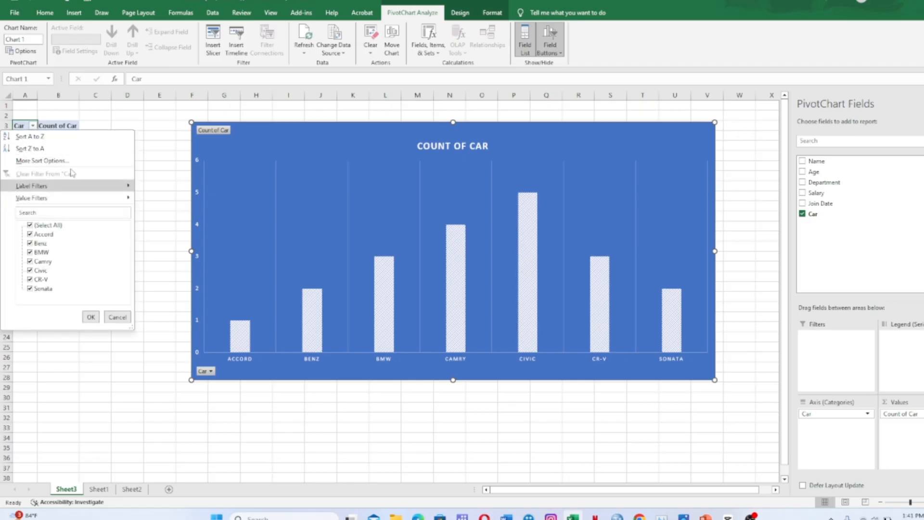
mouse_move(92, 204)
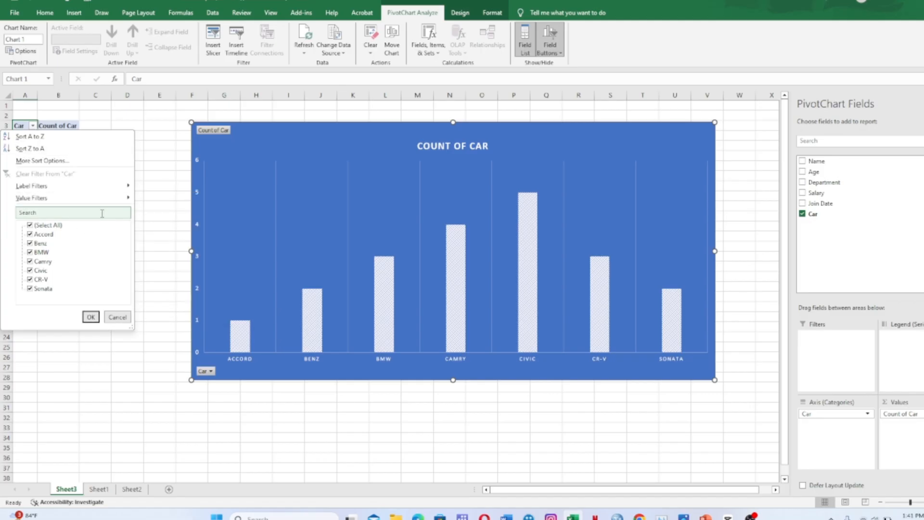
click(29, 225)
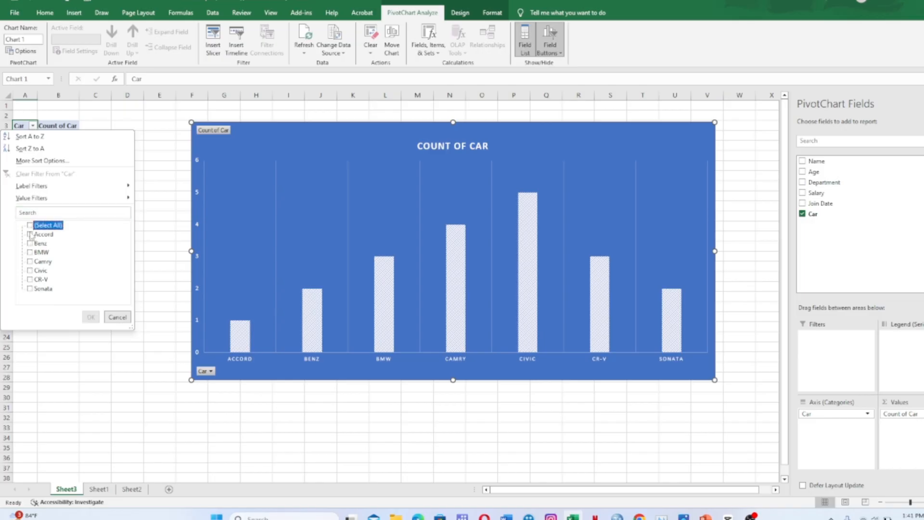
click(30, 244)
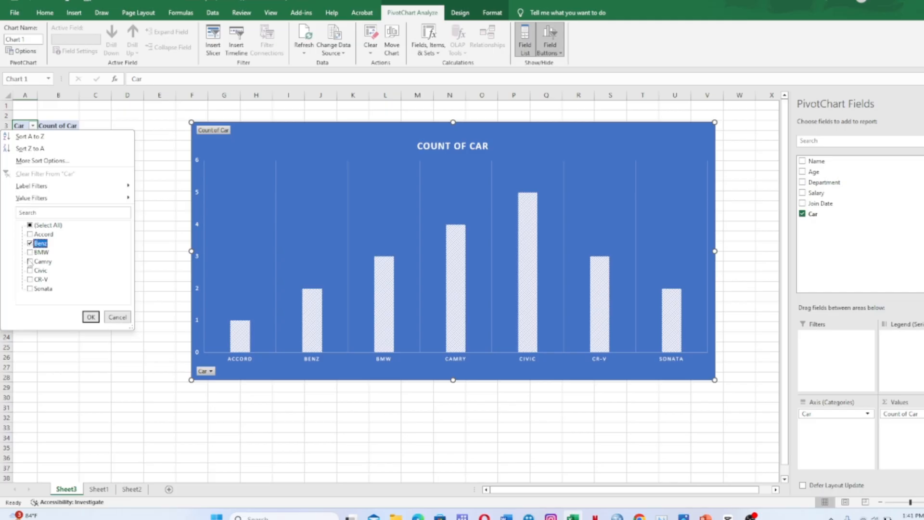
click(30, 272)
click(30, 279)
click(91, 317)
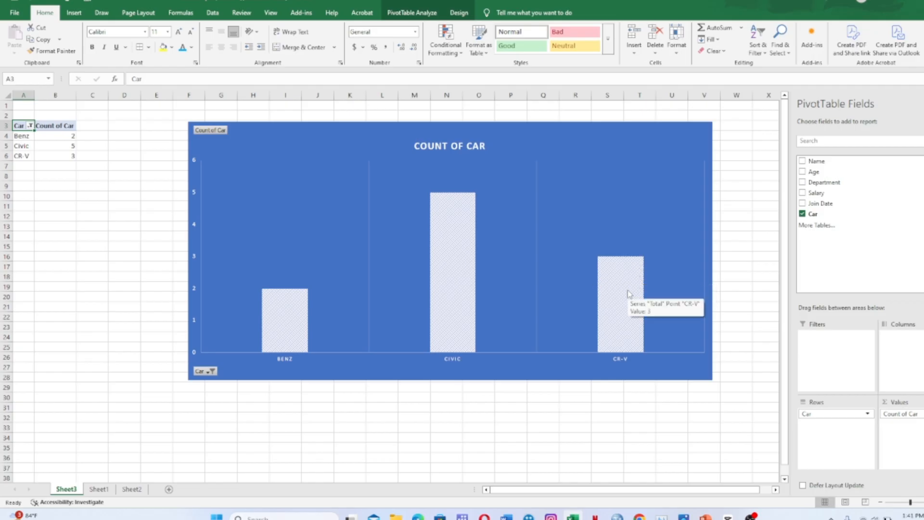
Step: Switch to the Excel Presentation file in PowerPoint
mouse_move(288, 320)
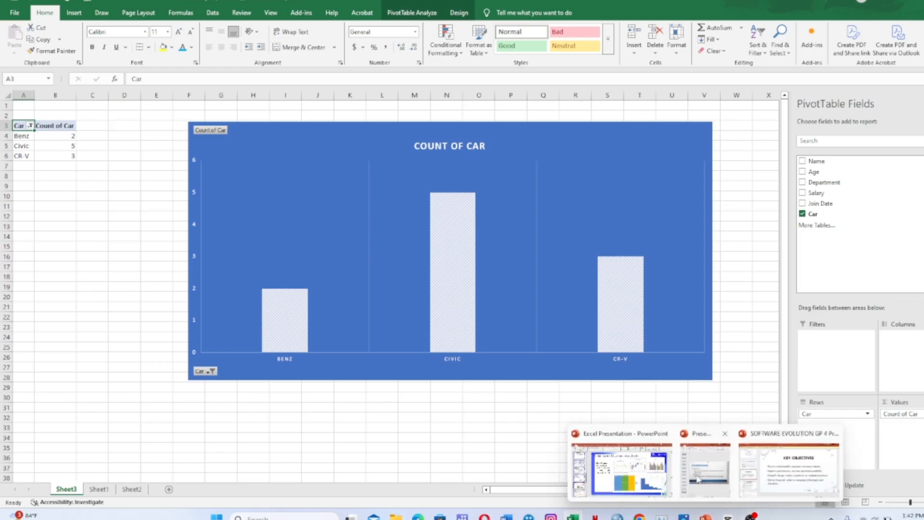
click(609, 460)
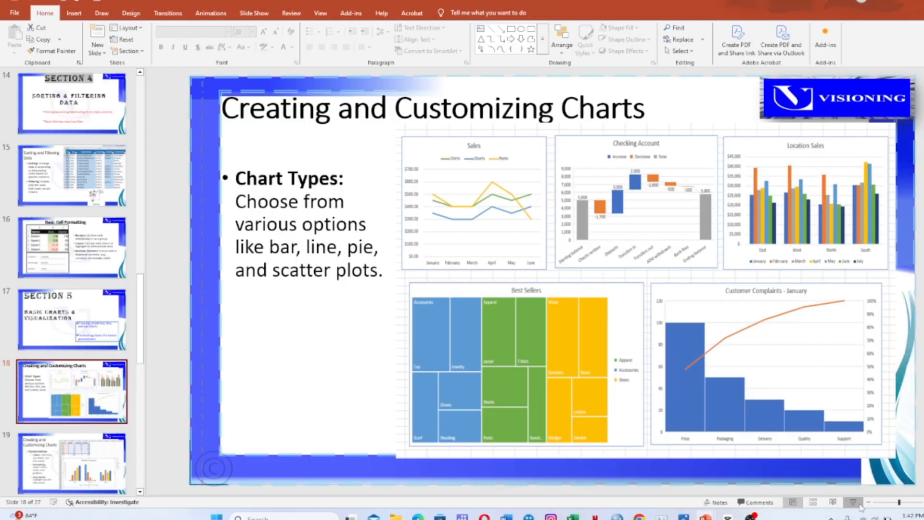
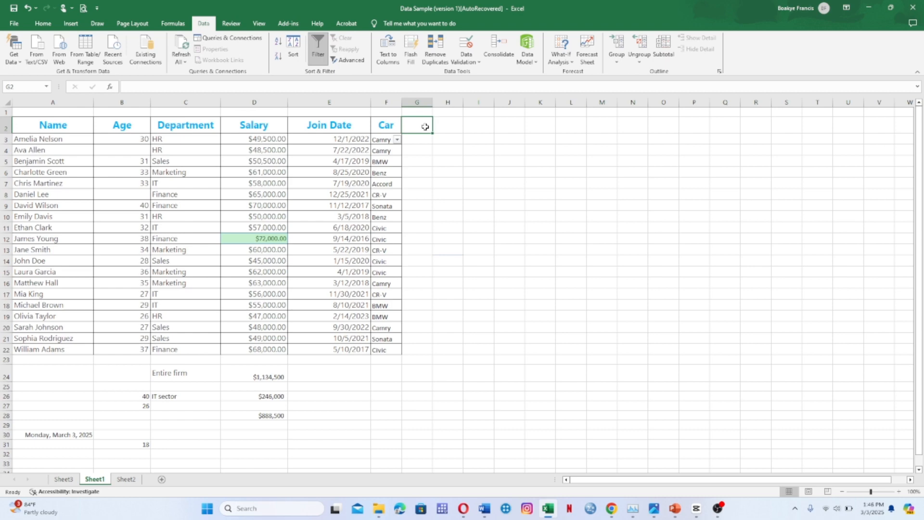
Step: Add a School header in cell G2 and widen column G to fit the word on one line
text(S)
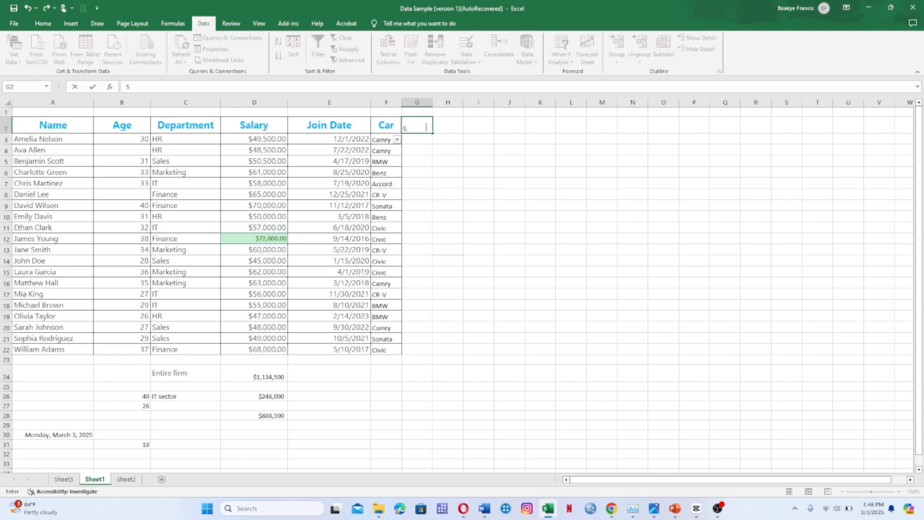
text(chool)
key(Return)
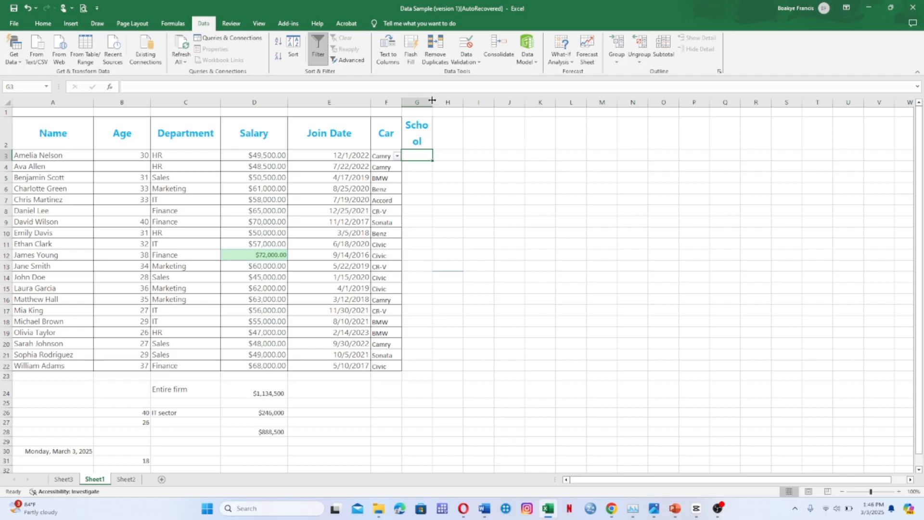
drag(438, 101, 453, 102)
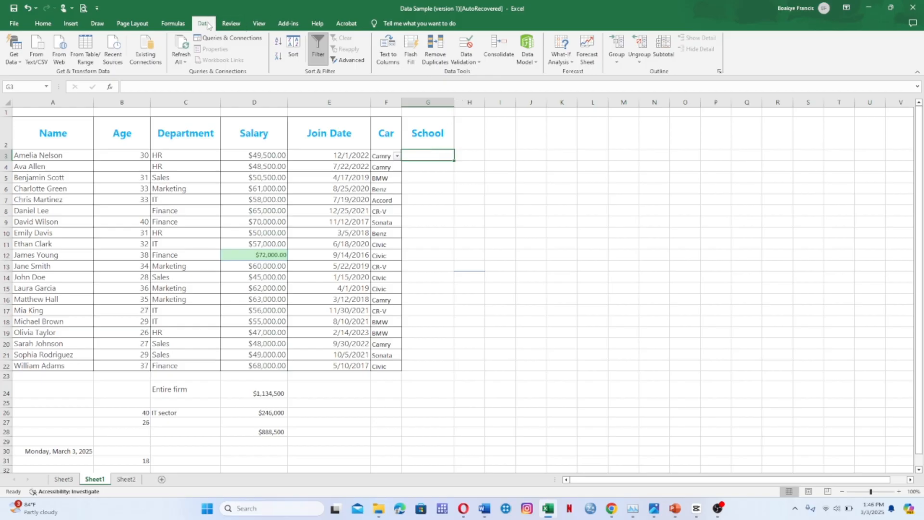
Step: Try to set up a List data validation rule for cell G3 under the School header
click(476, 63)
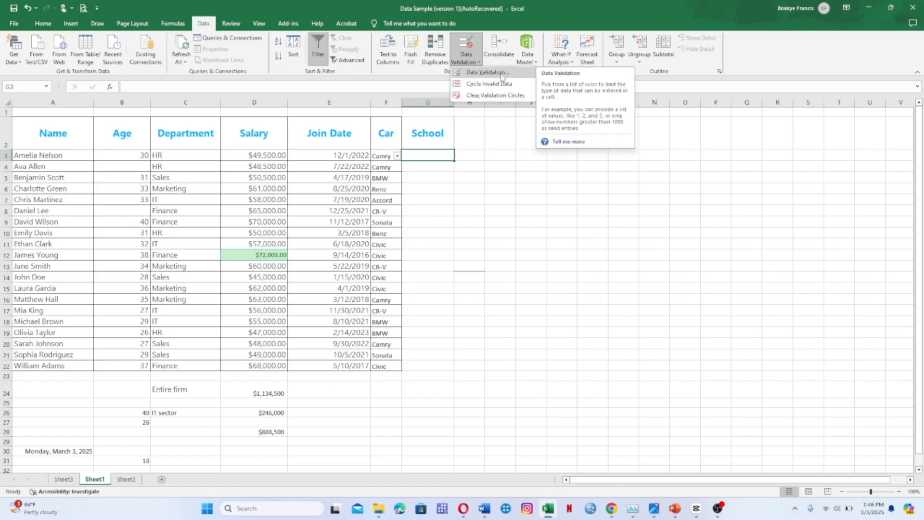
click(502, 77)
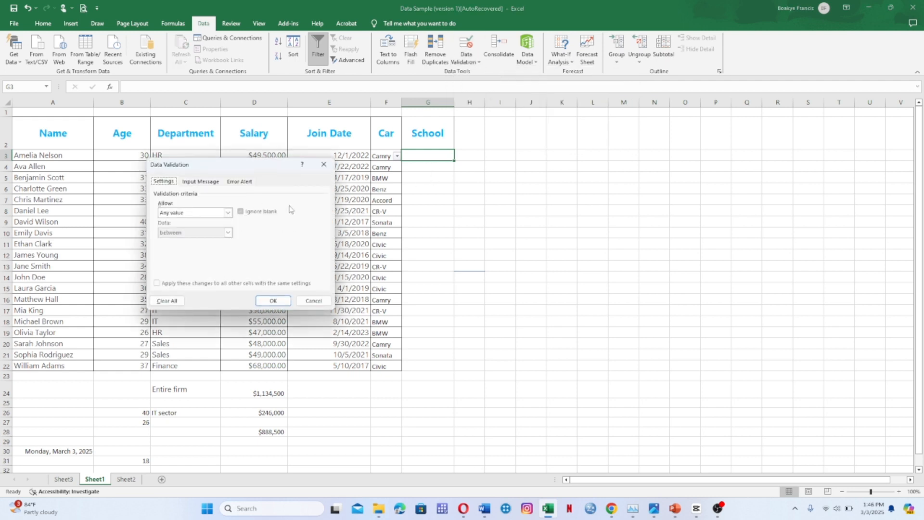
click(202, 184)
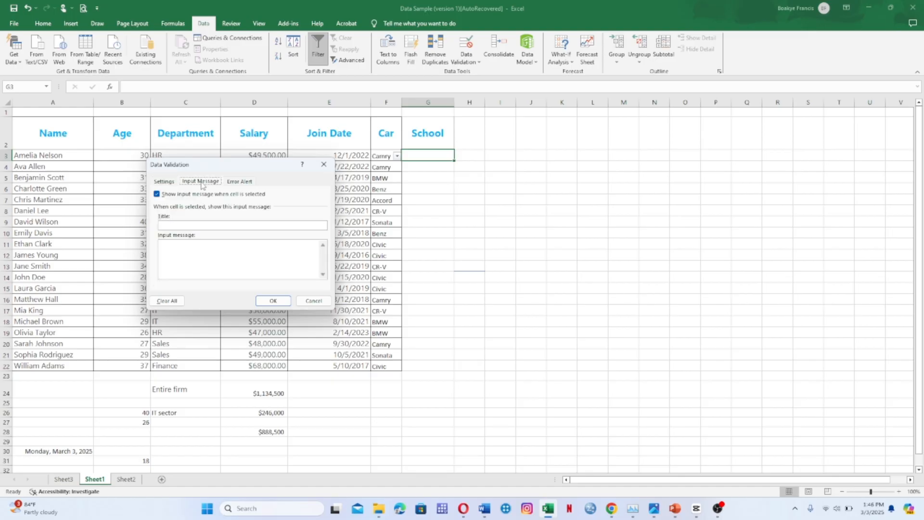
click(164, 181)
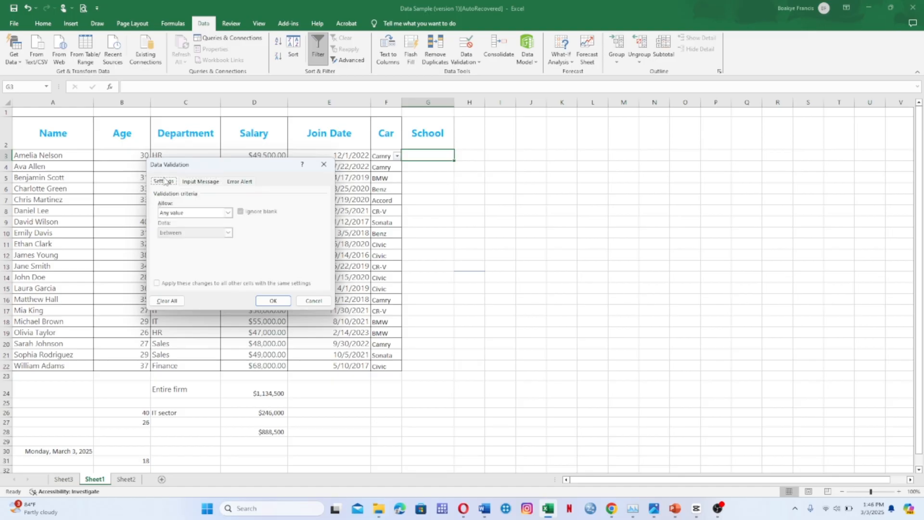
click(208, 212)
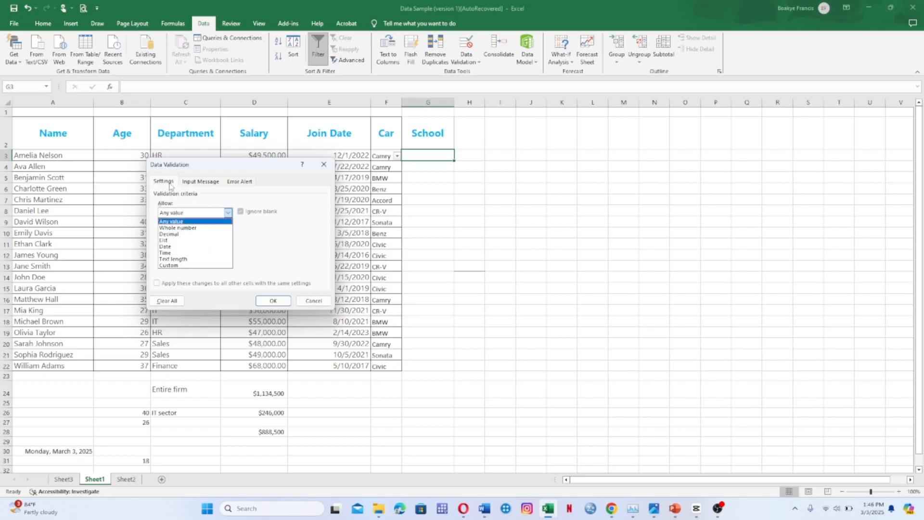
click(195, 241)
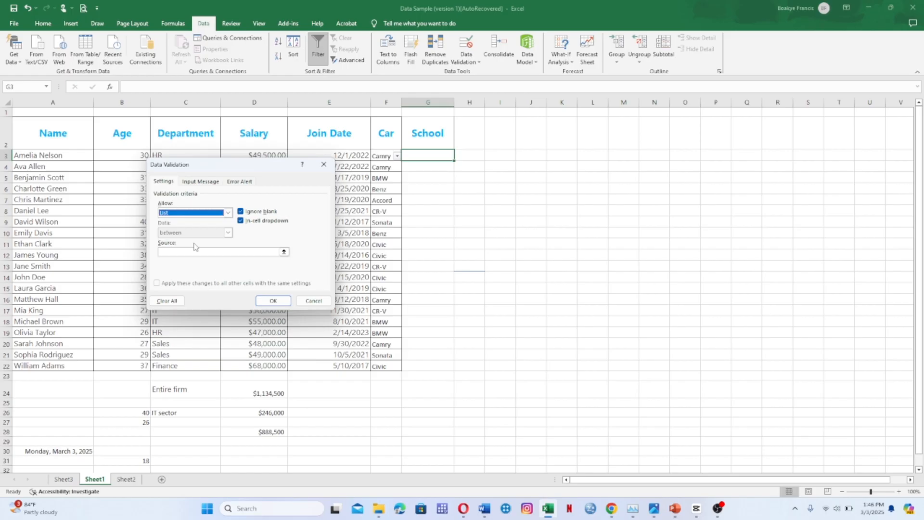
click(211, 252)
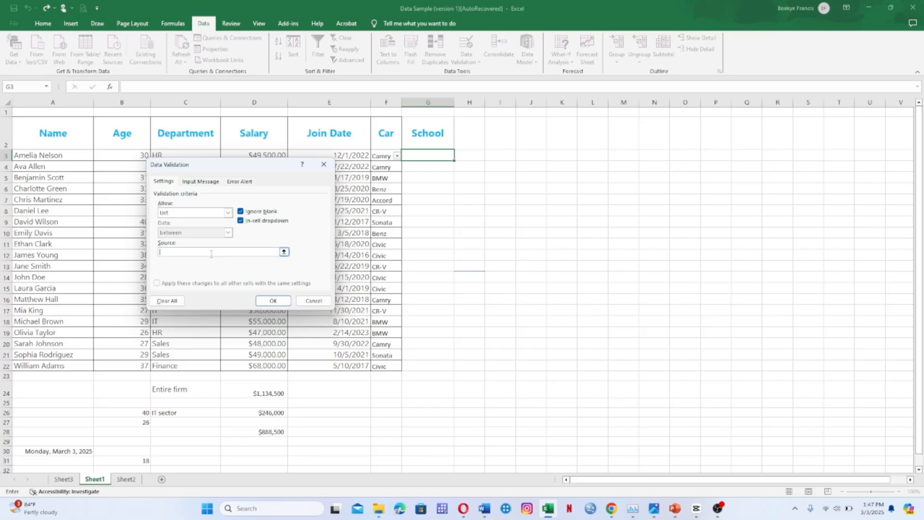
click(284, 252)
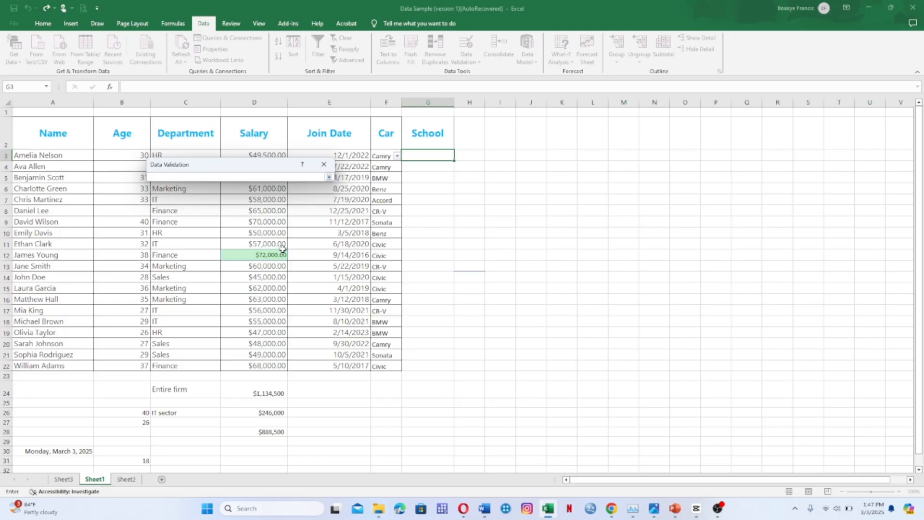
click(329, 177)
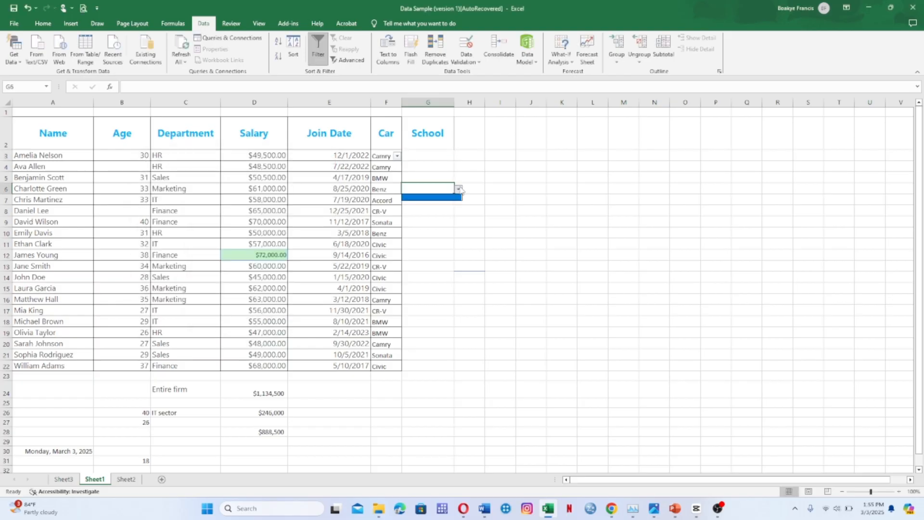
Step: Replace the validation on School cells G3:G22 with a List rule whose source is Havrad, Mit, others
click(447, 153)
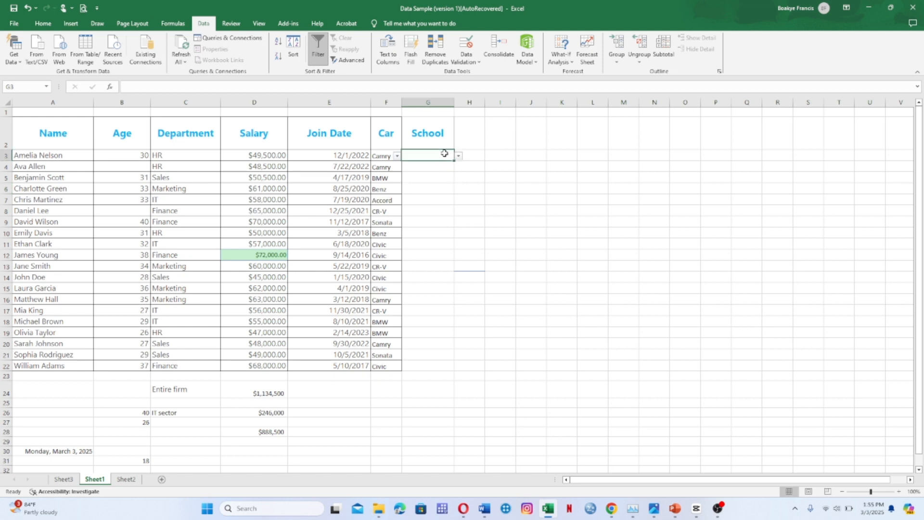
drag(434, 156, 418, 366)
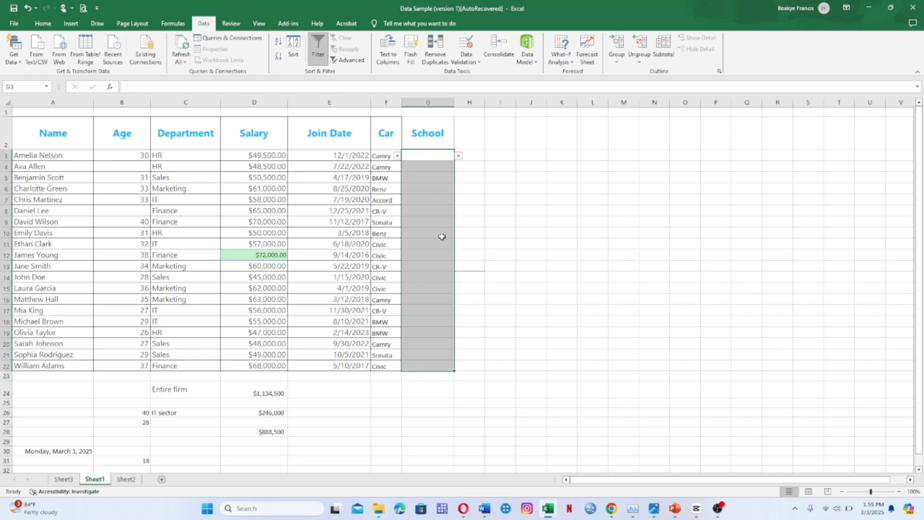
click(466, 59)
click(477, 75)
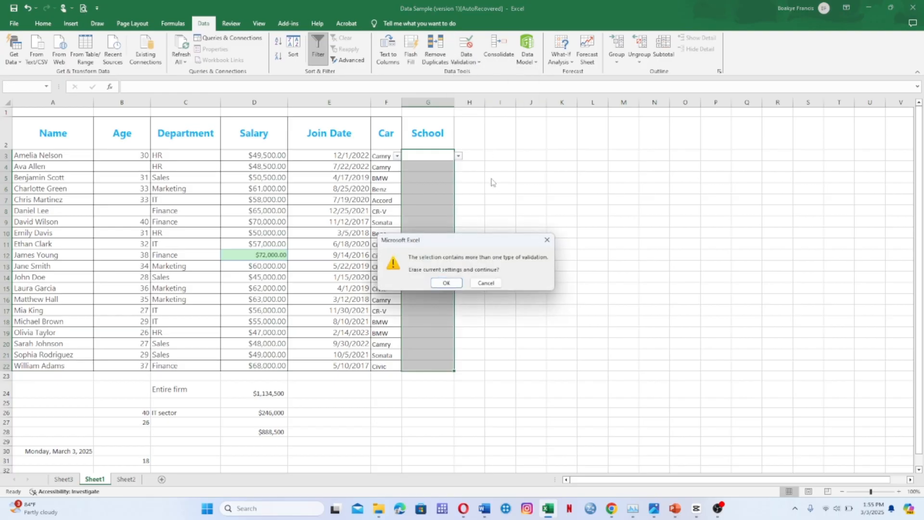
click(446, 283)
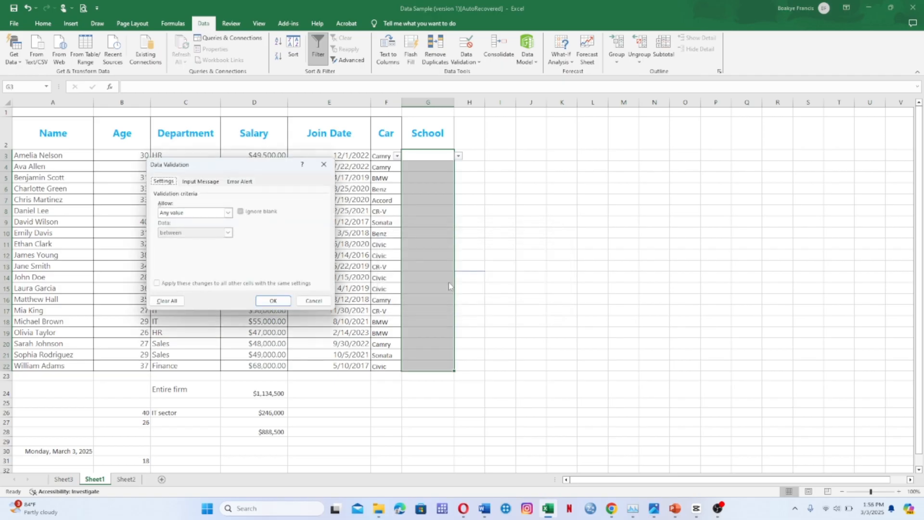
click(223, 210)
click(213, 246)
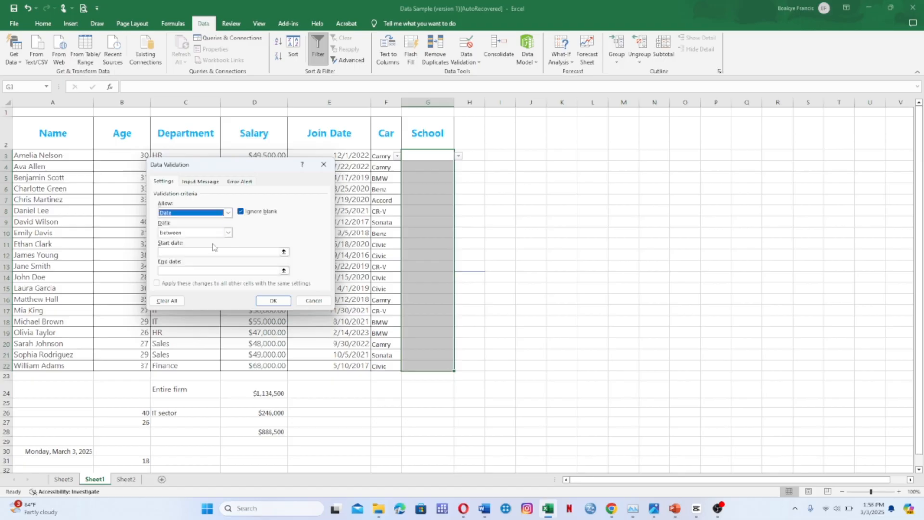
click(228, 212)
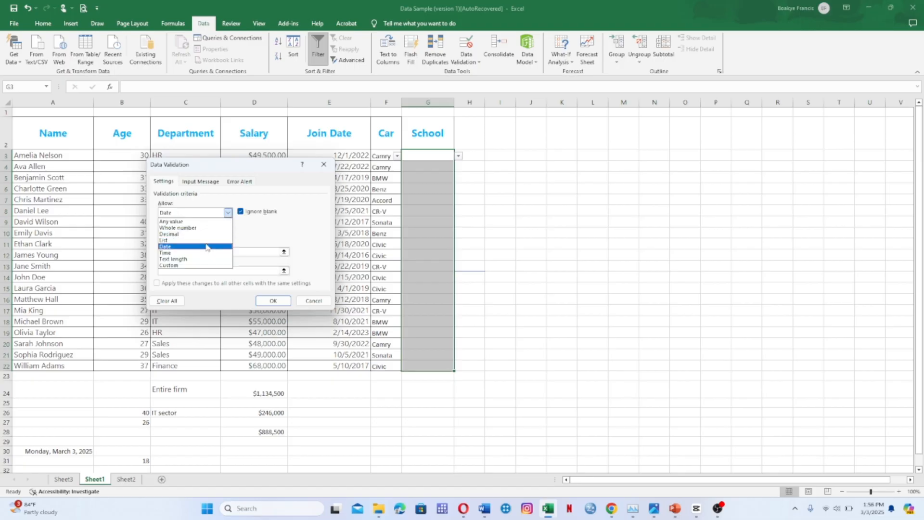
click(206, 240)
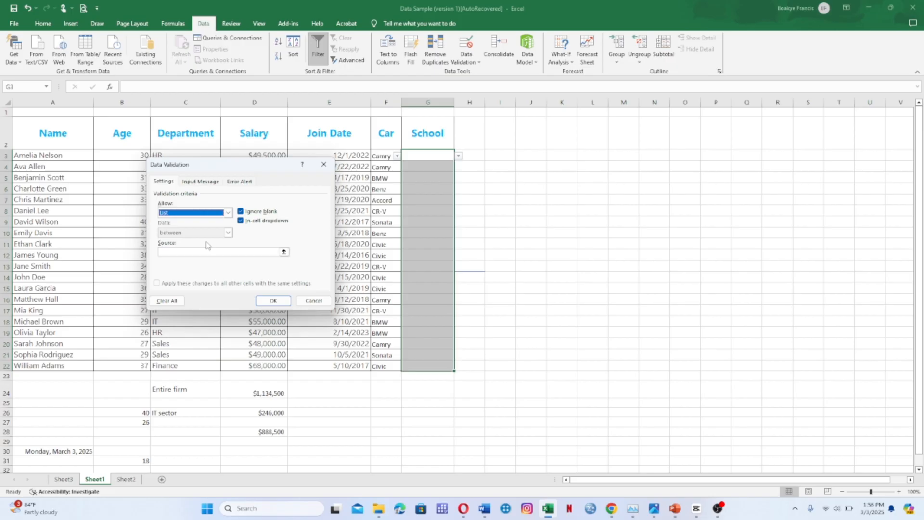
click(204, 252)
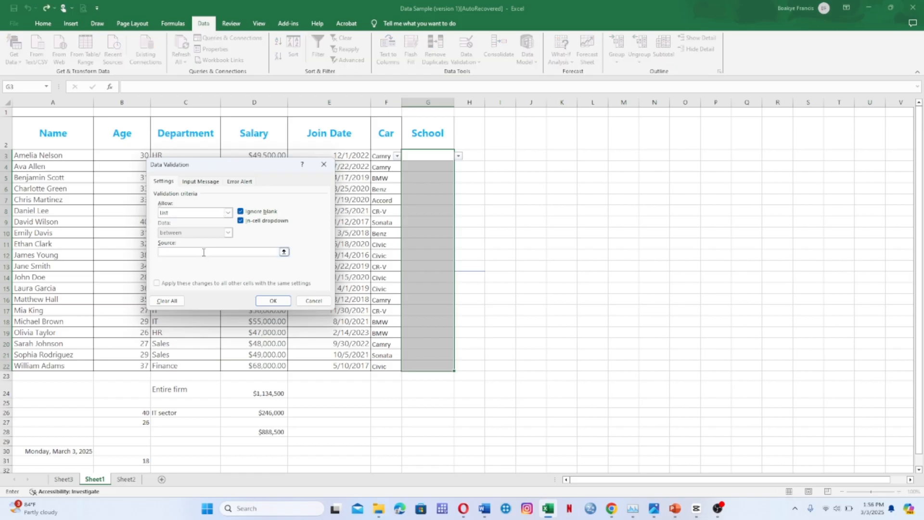
text(Havrad, Mit, others)
click(274, 302)
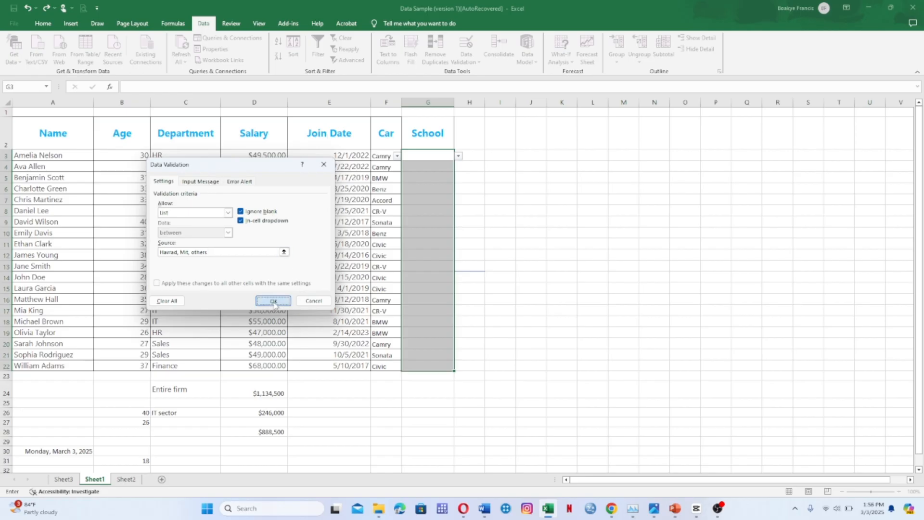
Step: Check the choices offered in the School drop-downs of cells G6 and G3
click(441, 187)
click(458, 191)
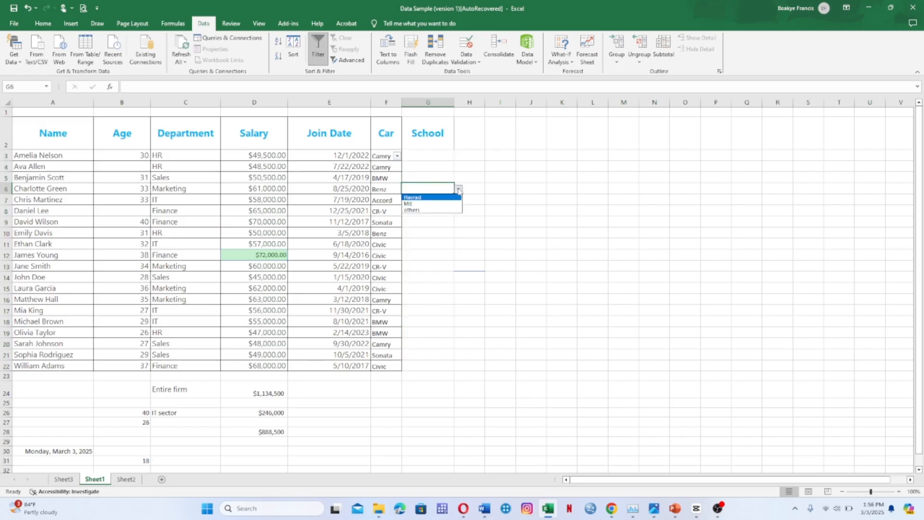
click(438, 169)
click(429, 153)
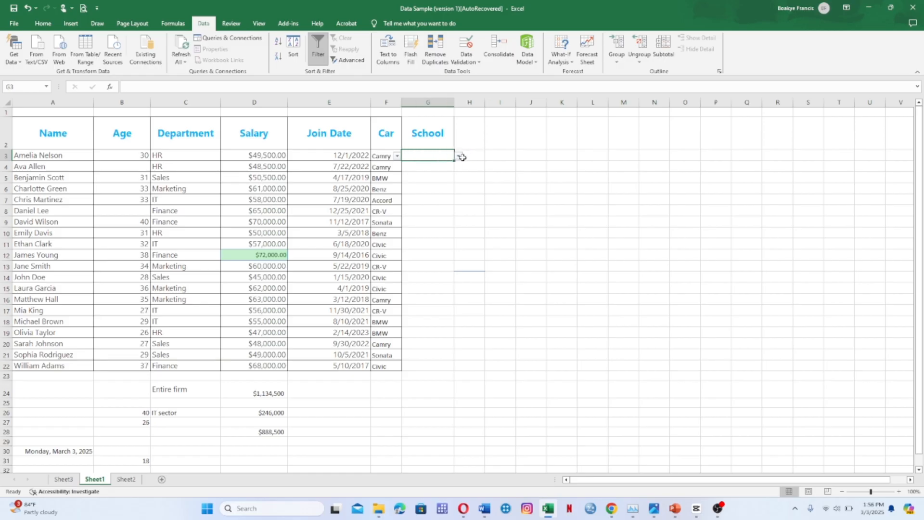
click(458, 156)
click(442, 161)
Step: Give the validation on cells G3:G22 an input message titled The school with the text School
drag(434, 154, 426, 363)
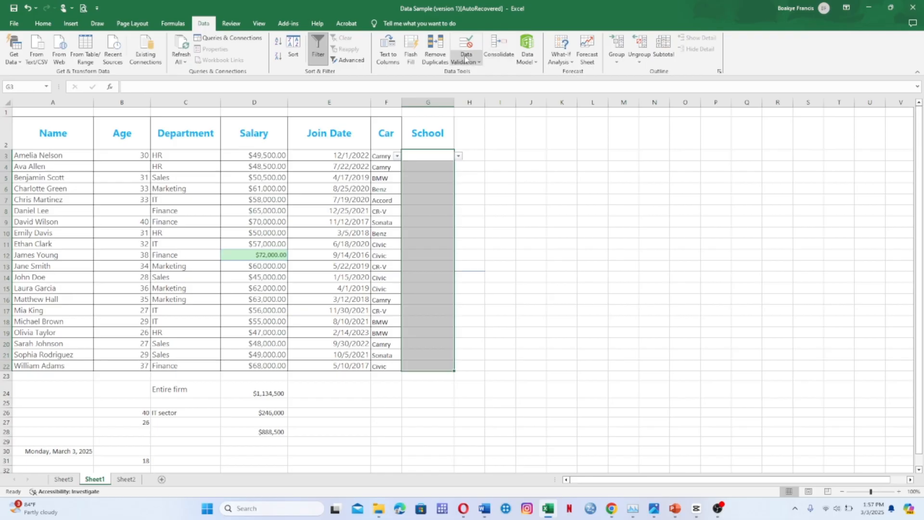
click(469, 62)
click(487, 72)
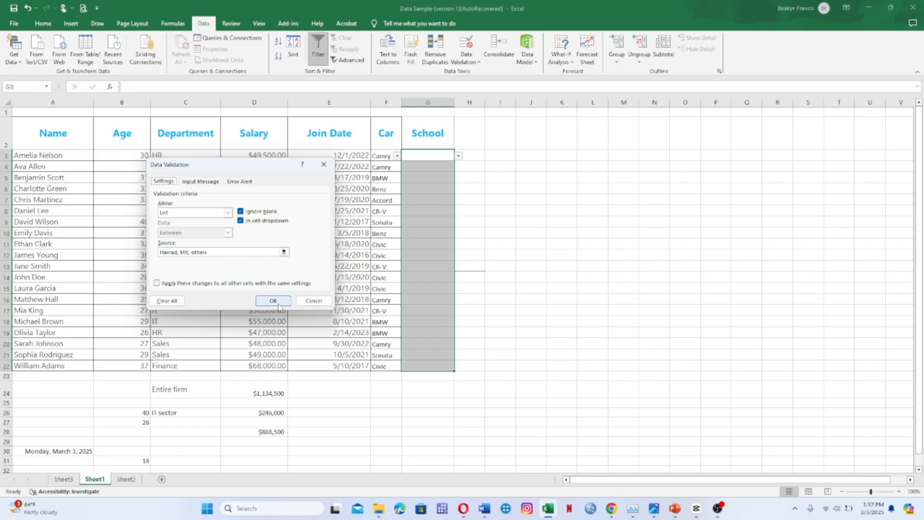
click(206, 184)
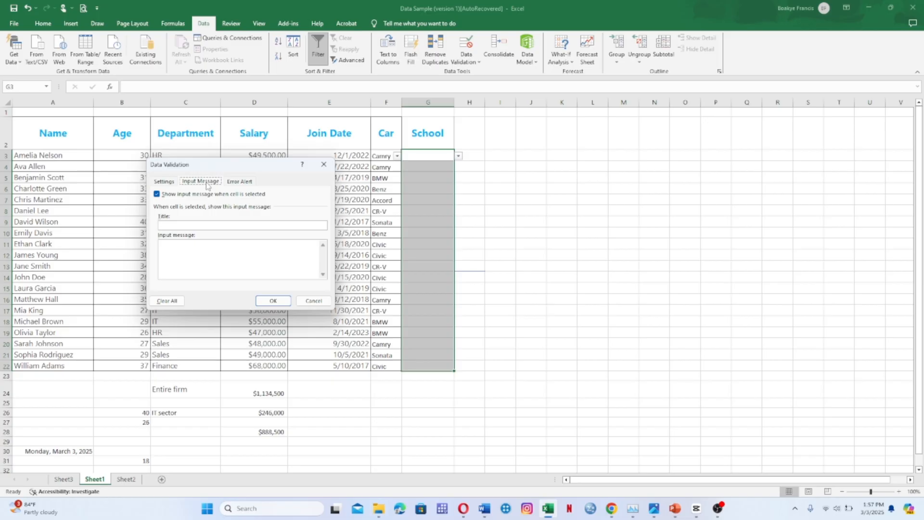
click(201, 226)
text(The scho)
click(228, 257)
text(School)
Step: Set the error alert style for the School cells to Warning and apply the validation settings
click(244, 183)
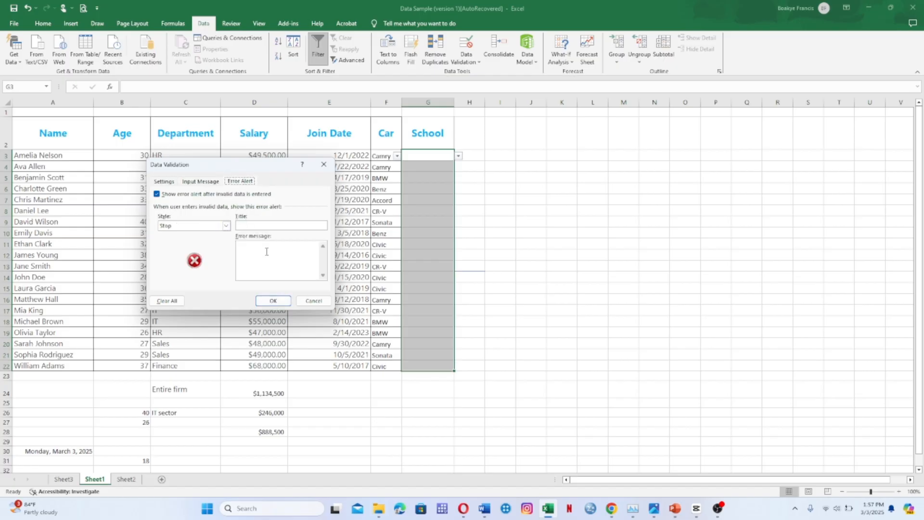
click(226, 226)
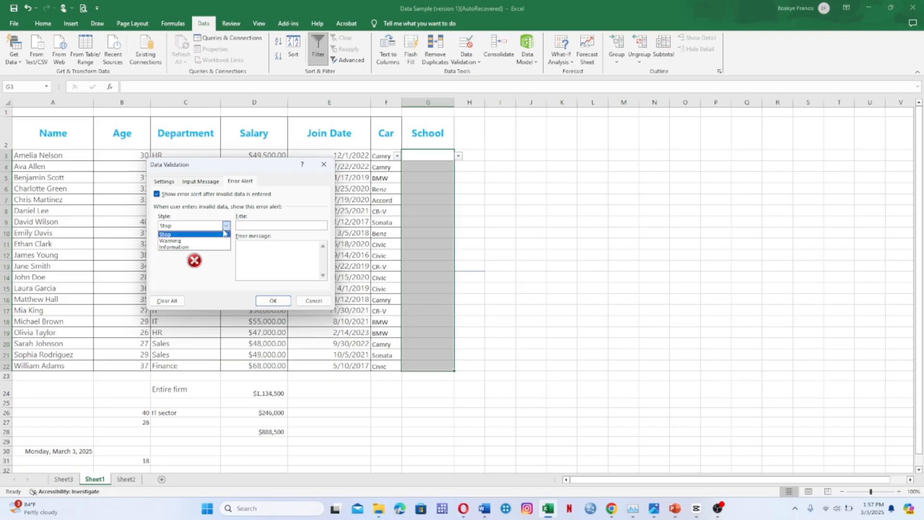
click(222, 240)
click(270, 300)
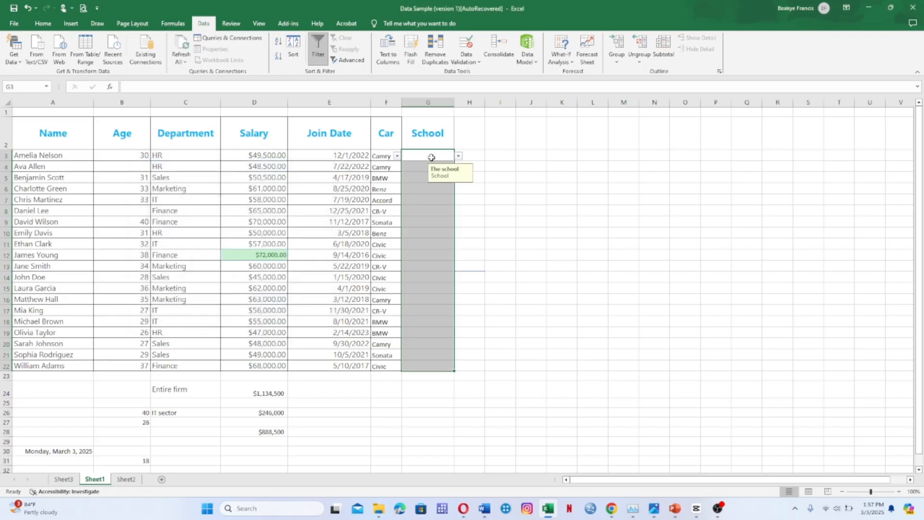
Step: Test the validation by entering K in cell G3, reject the invalid value and clear the cell
click(419, 195)
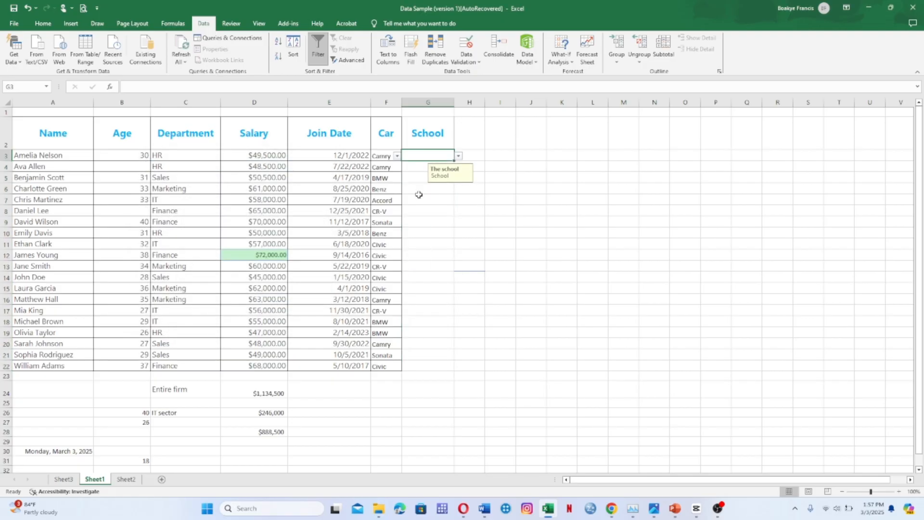
click(433, 156)
double_click(416, 156)
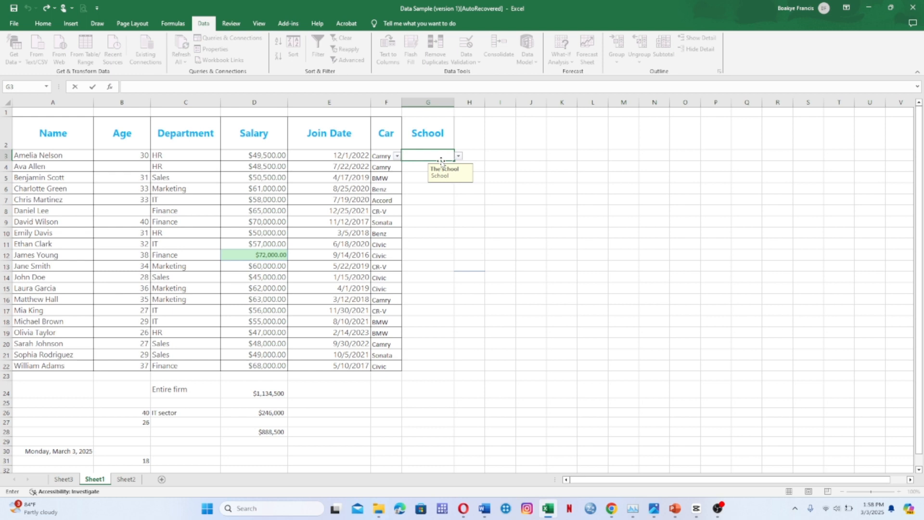
text(K)
key(Return)
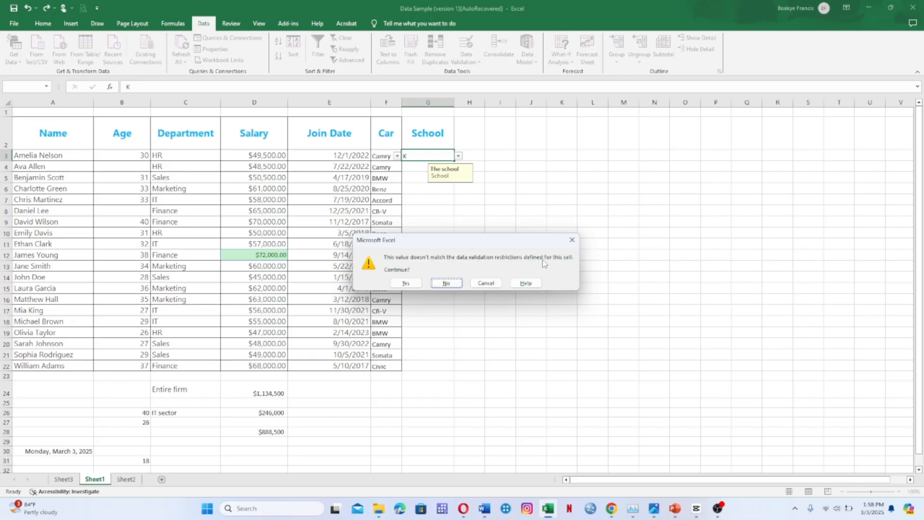
click(459, 285)
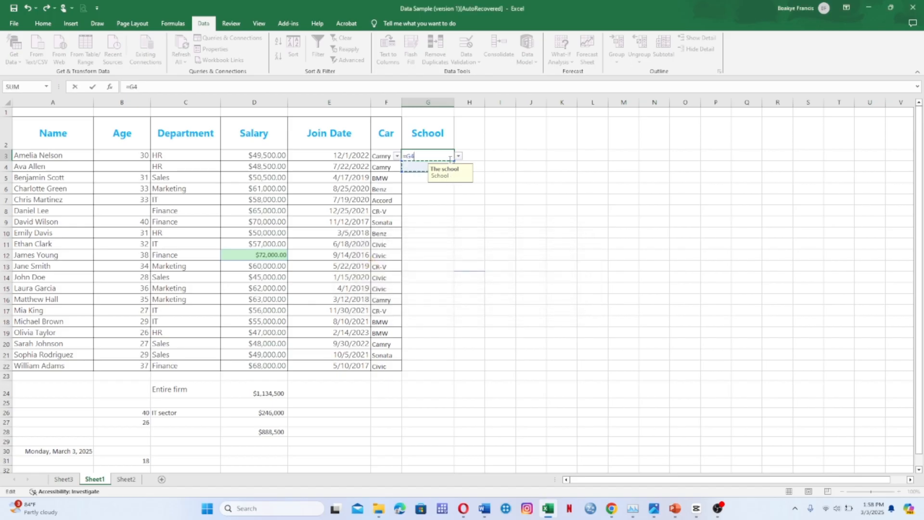
text(=G)
key(BackSpace)
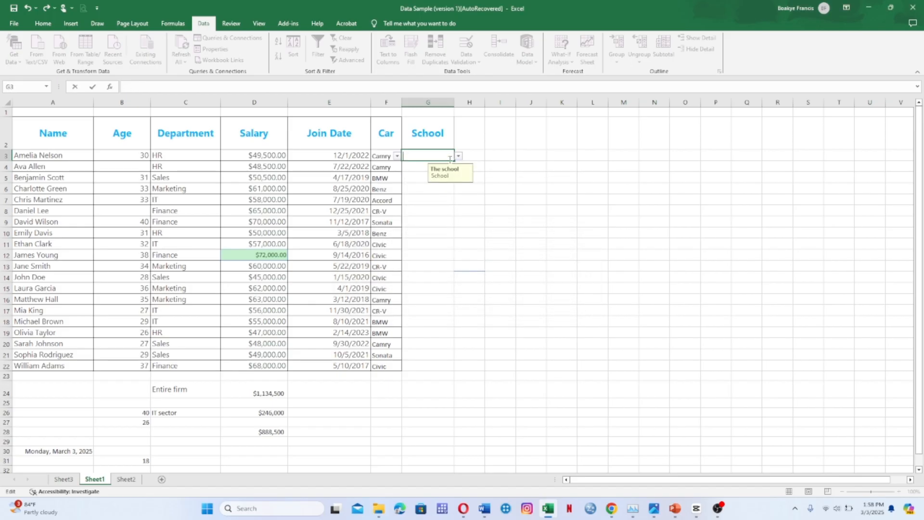
Step: Choose Mit for cell G3 and Havrad for cells G7 and G12 from the School drop-down lists
click(459, 157)
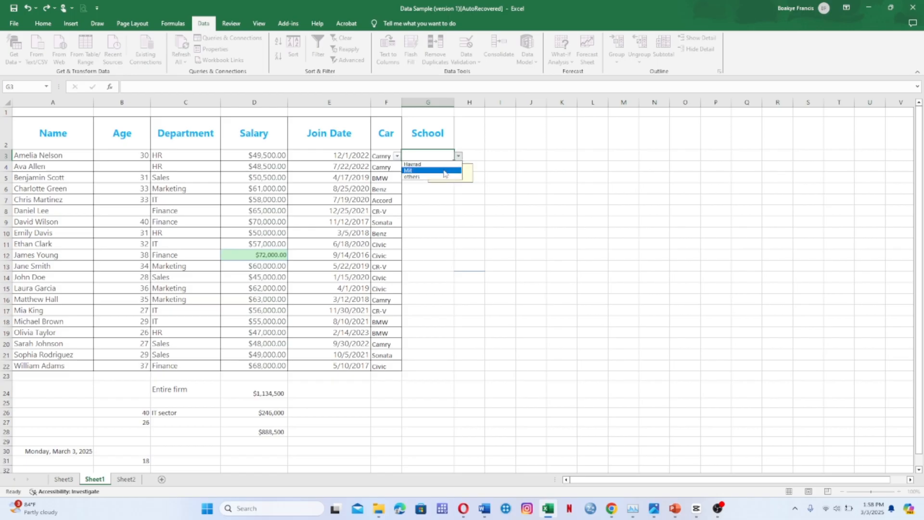
click(444, 170)
click(428, 198)
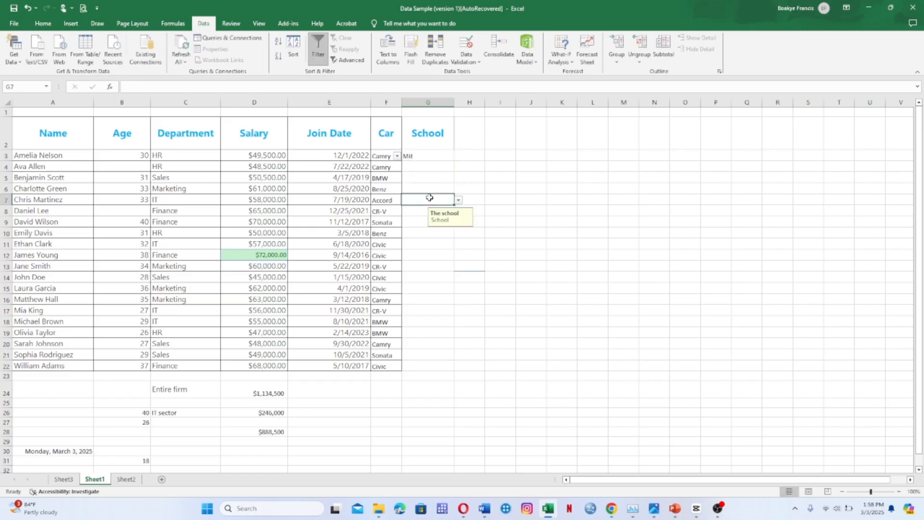
click(459, 200)
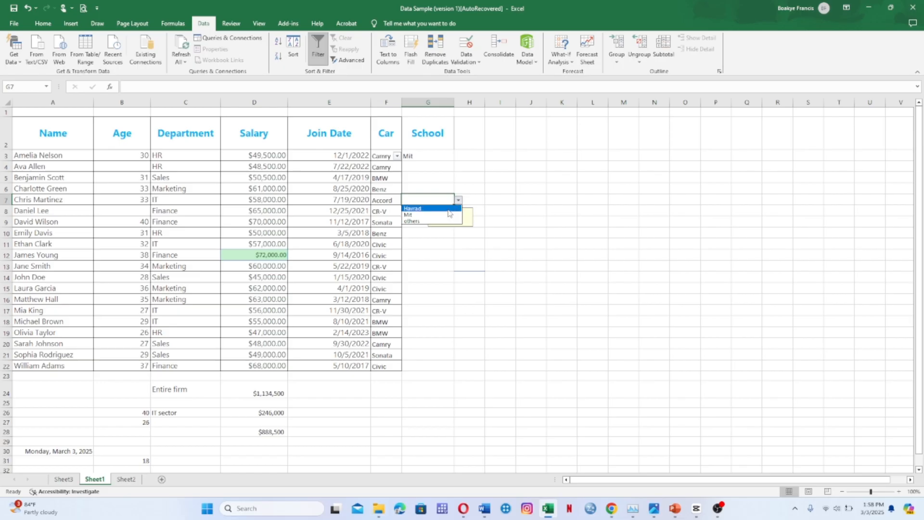
click(450, 215)
click(433, 250)
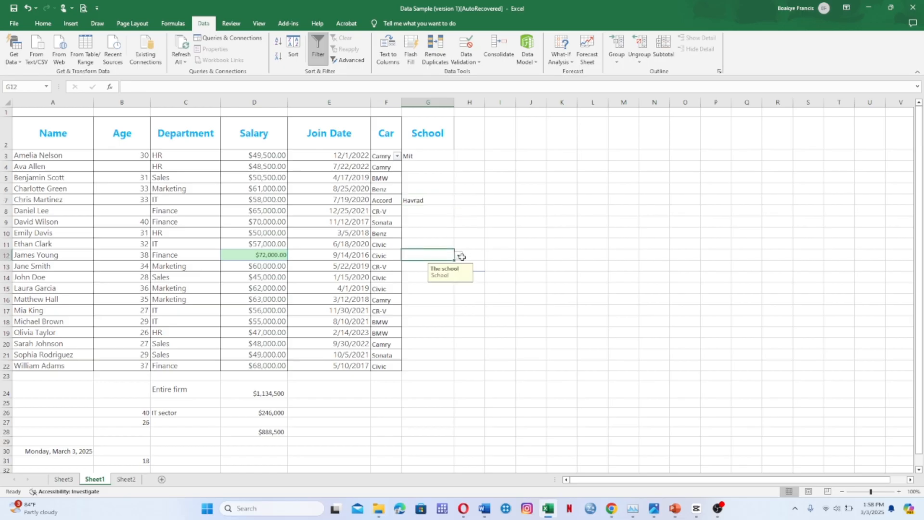
click(462, 256)
click(433, 254)
click(458, 256)
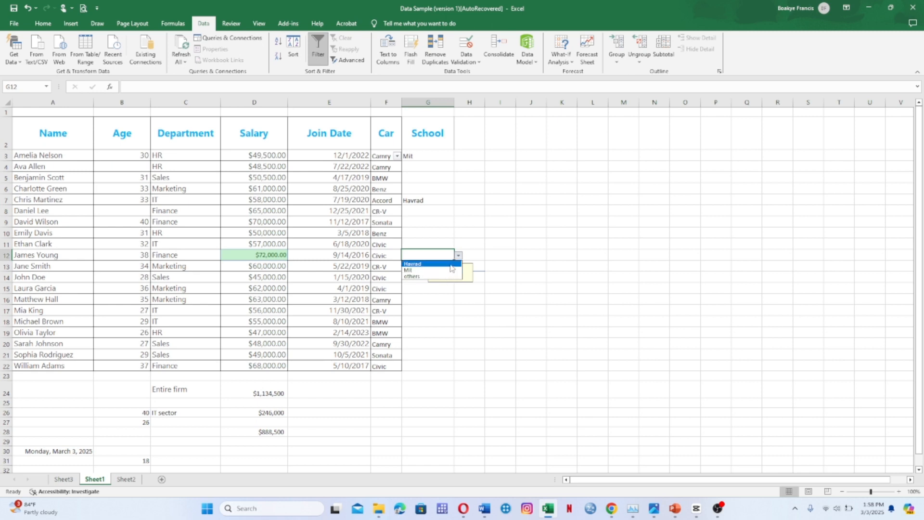
click(451, 264)
click(445, 101)
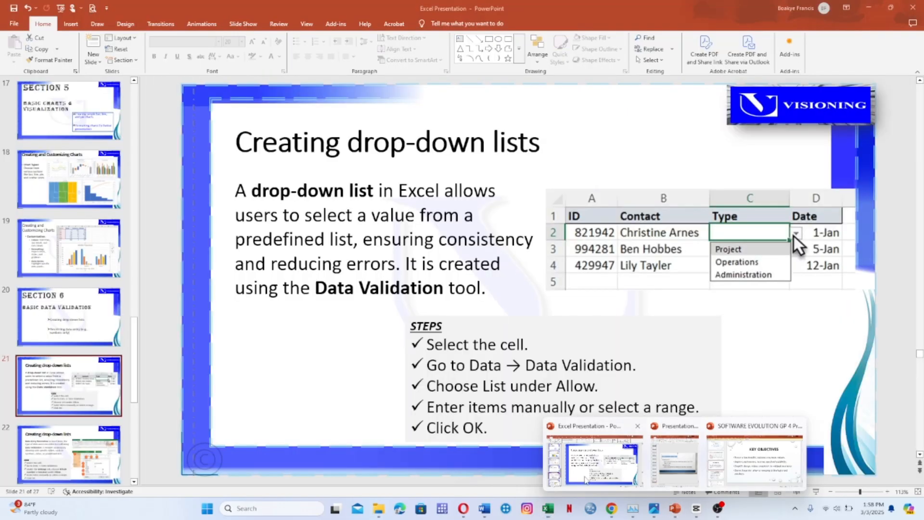
Step: Switch to Excel Presentation in PowerPoint and present from the current drop-down lists slide with the laser pointer, advancing one slide
click(590, 462)
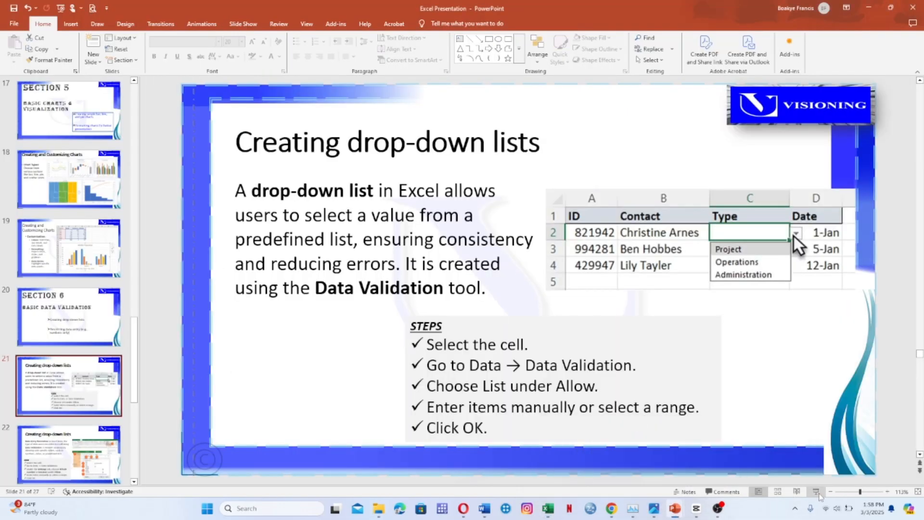
click(815, 491)
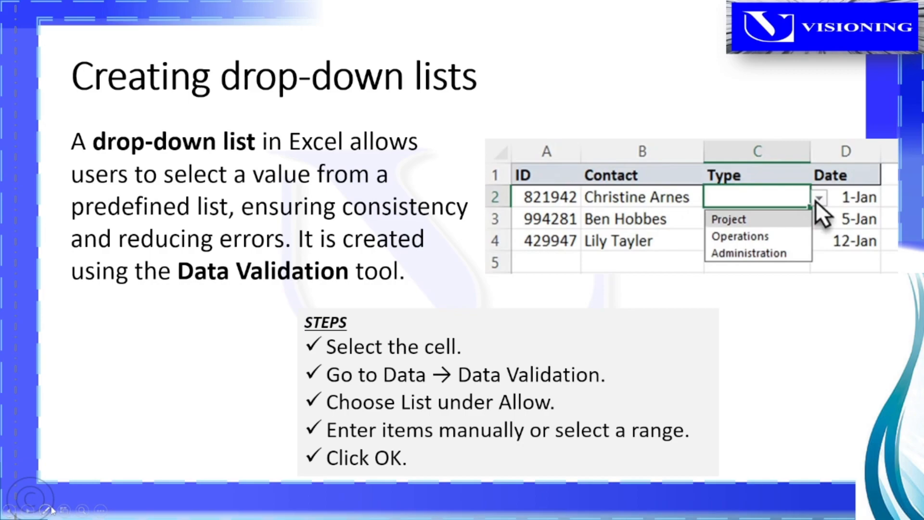
click(45, 510)
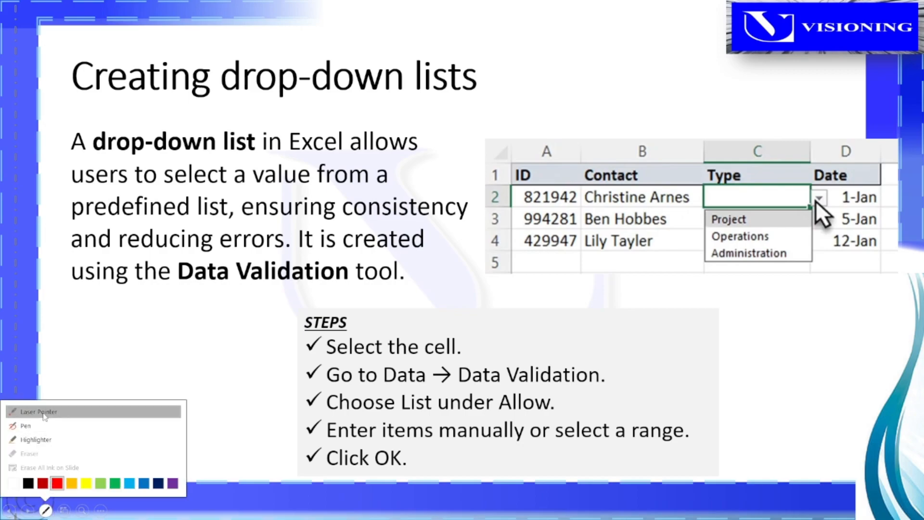
click(44, 425)
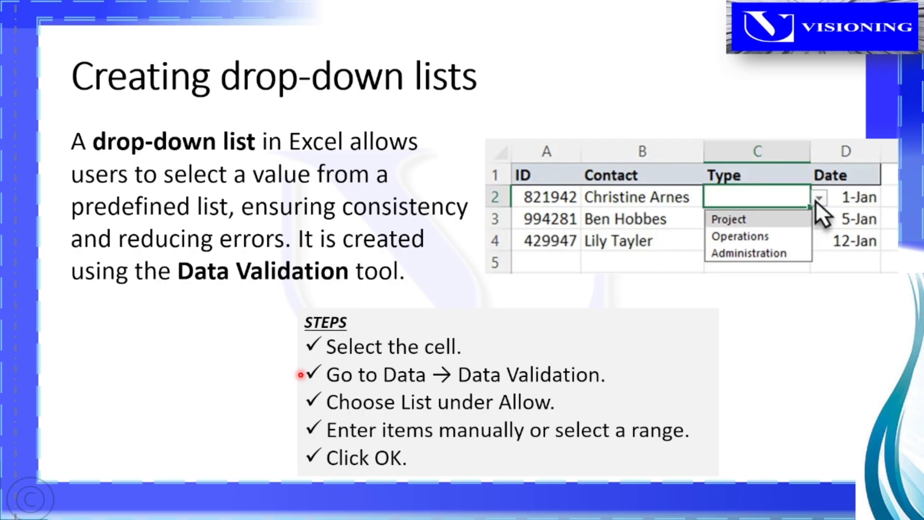
key(Right)
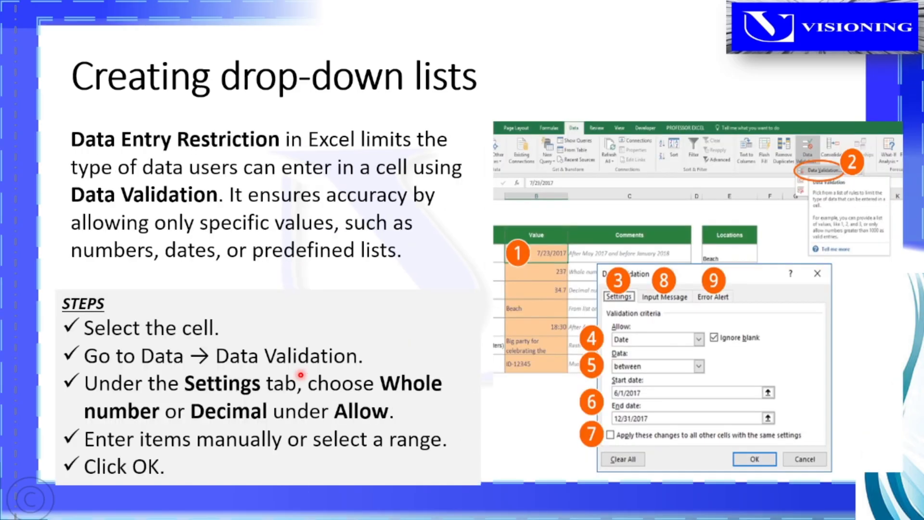